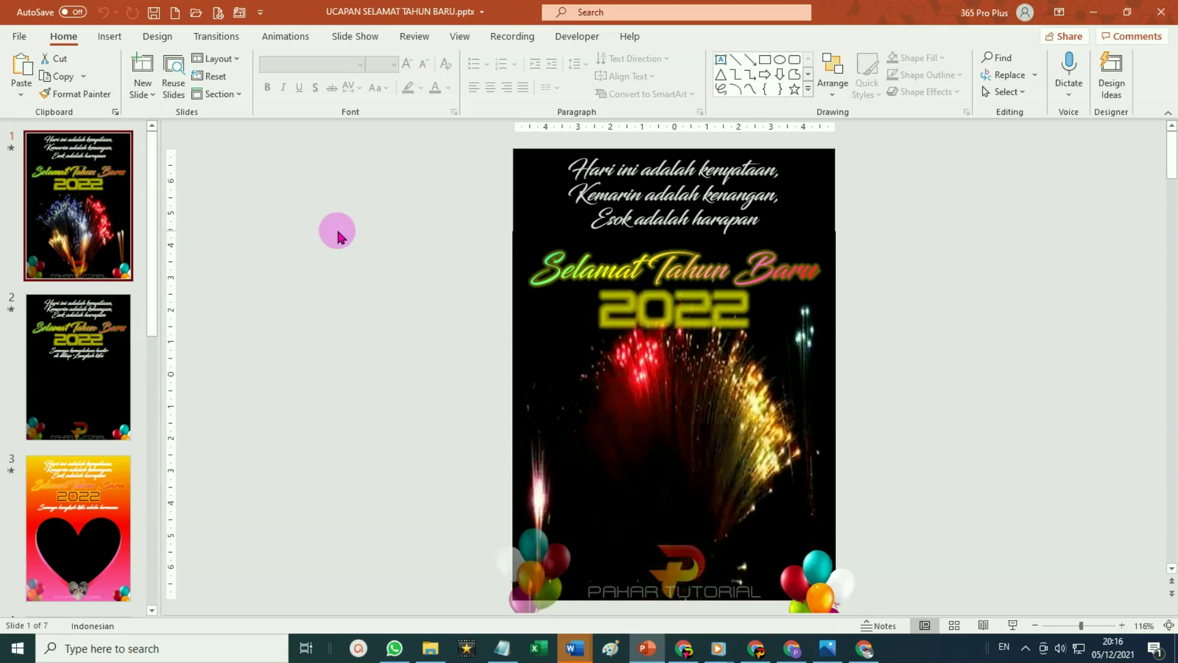
Create a new blank presentation and delete the title and subtitle placeholders from its slide.
click(176, 14)
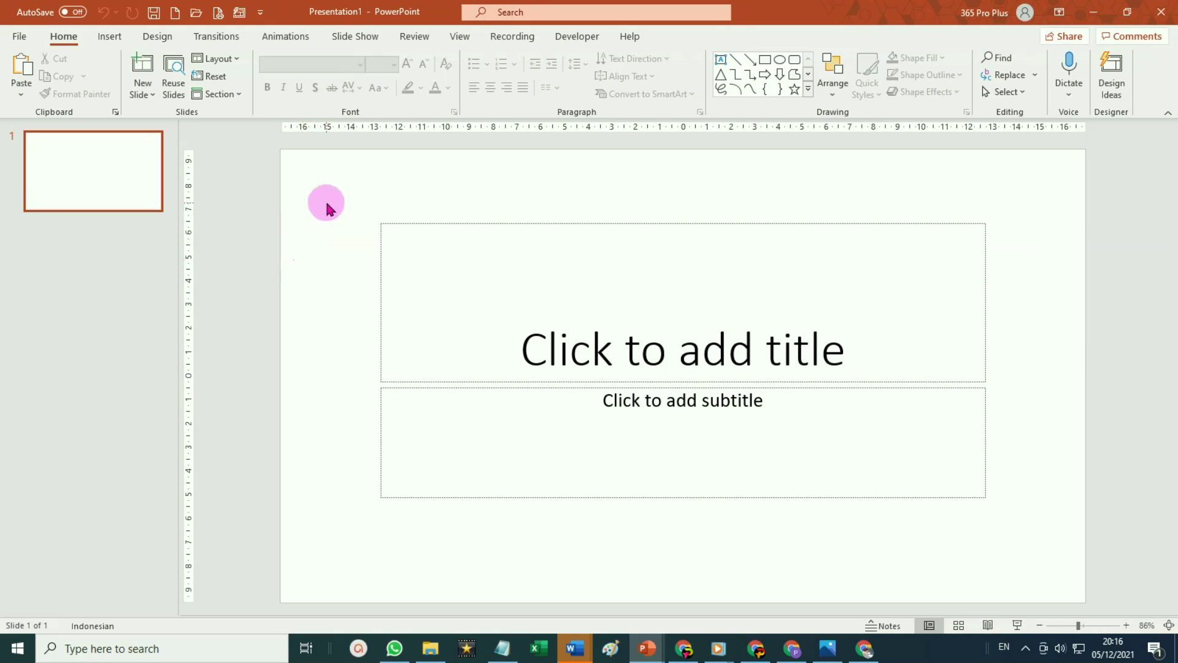
drag(356, 202, 1015, 547)
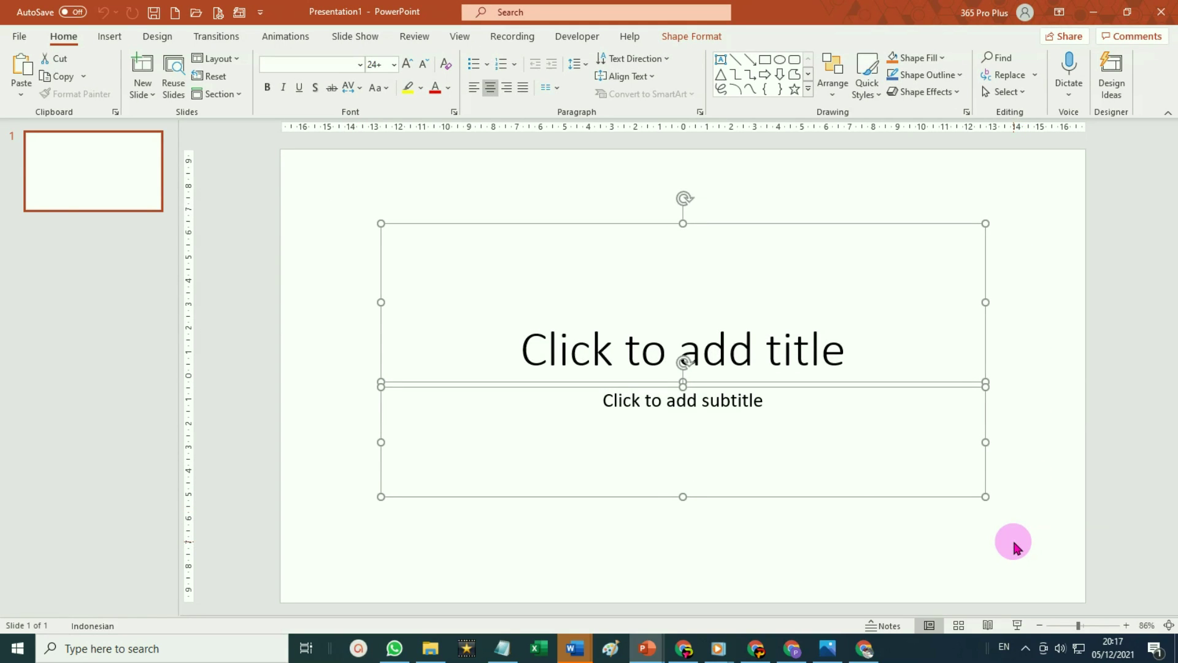
key(Delete)
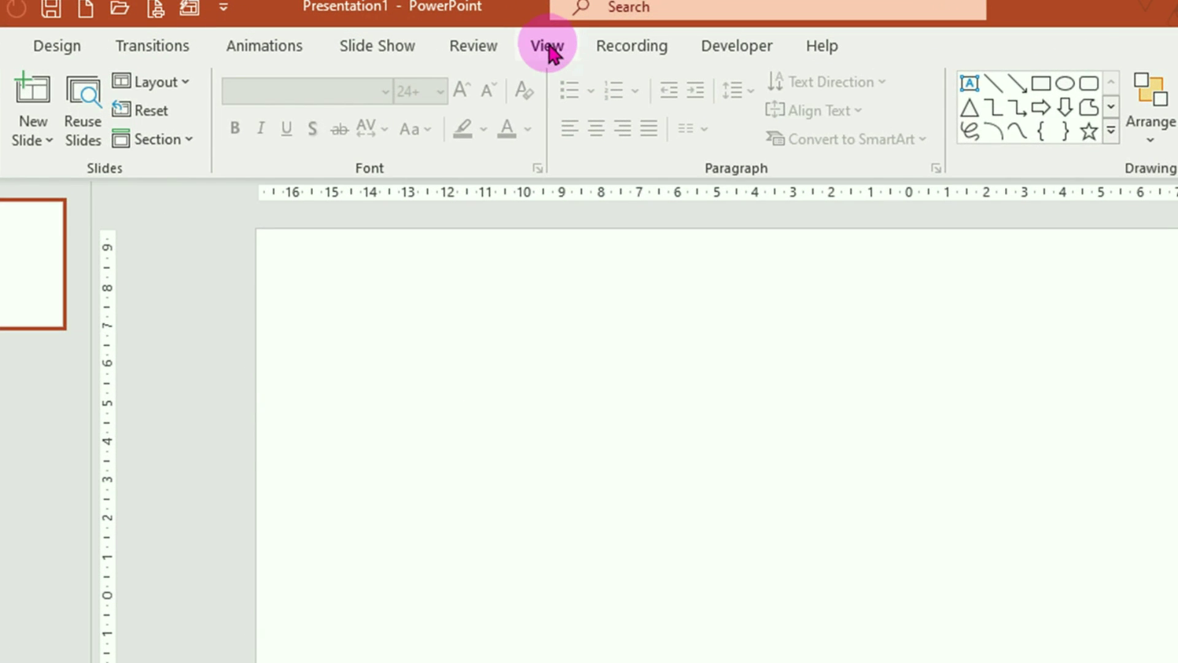
Show the drawing guides on the blank slide.
click(547, 46)
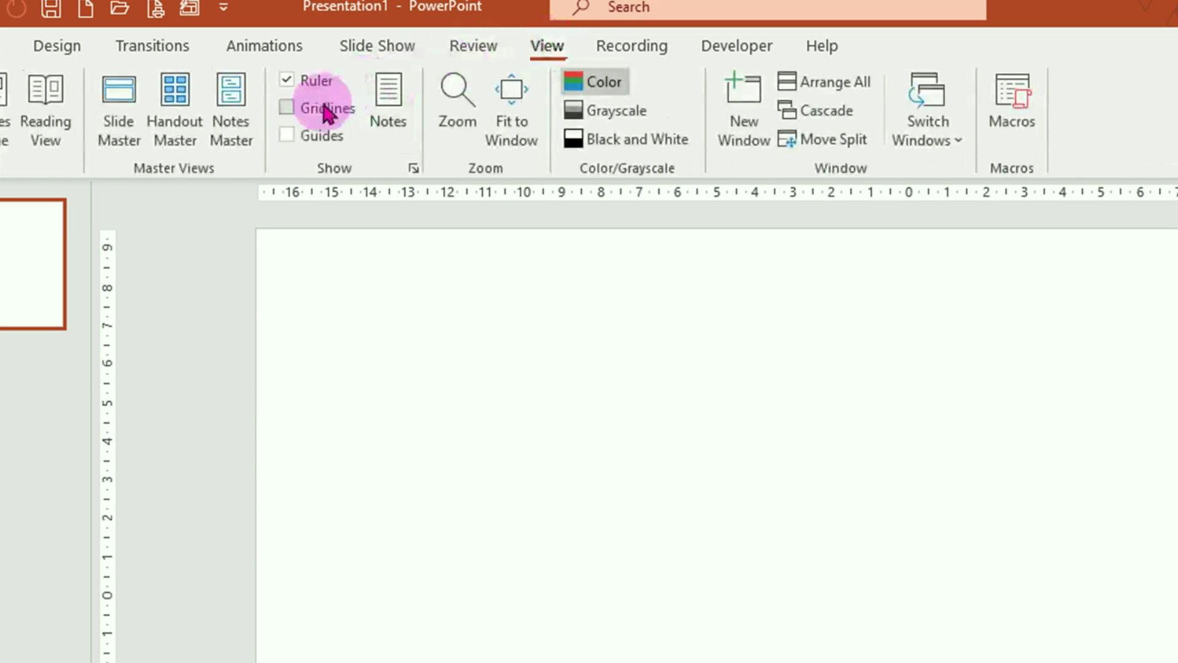
click(285, 136)
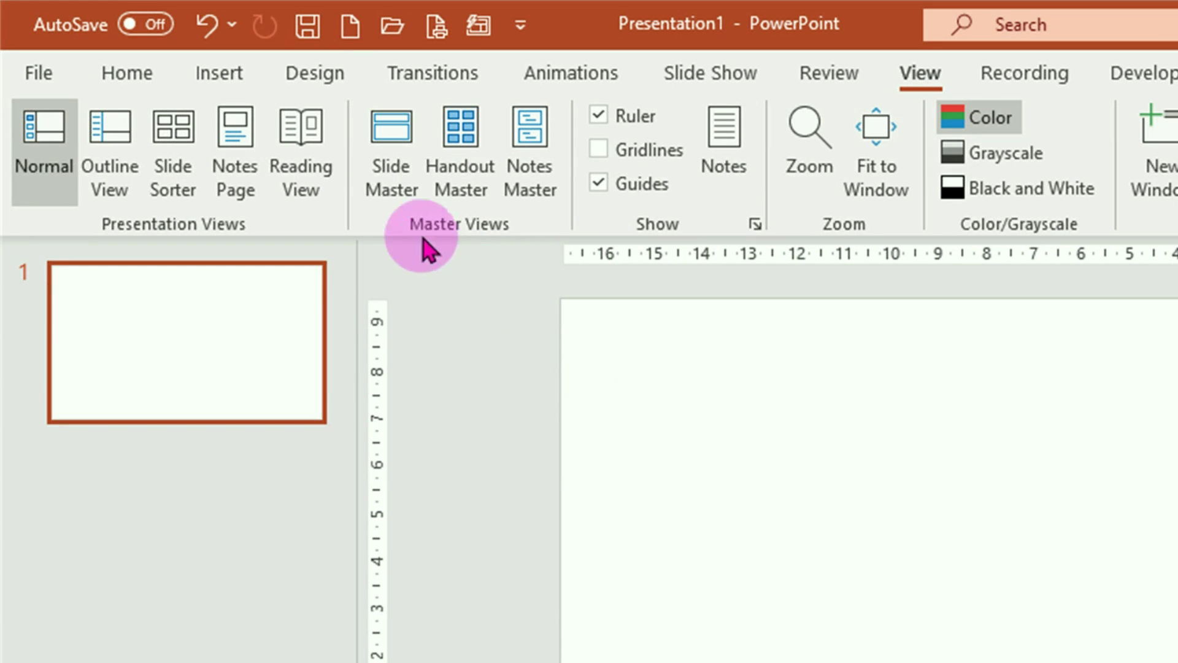
Set a custom portrait slide size of 10 cm wide by 14 cm high, scaling the content with Ensure Fit.
click(325, 79)
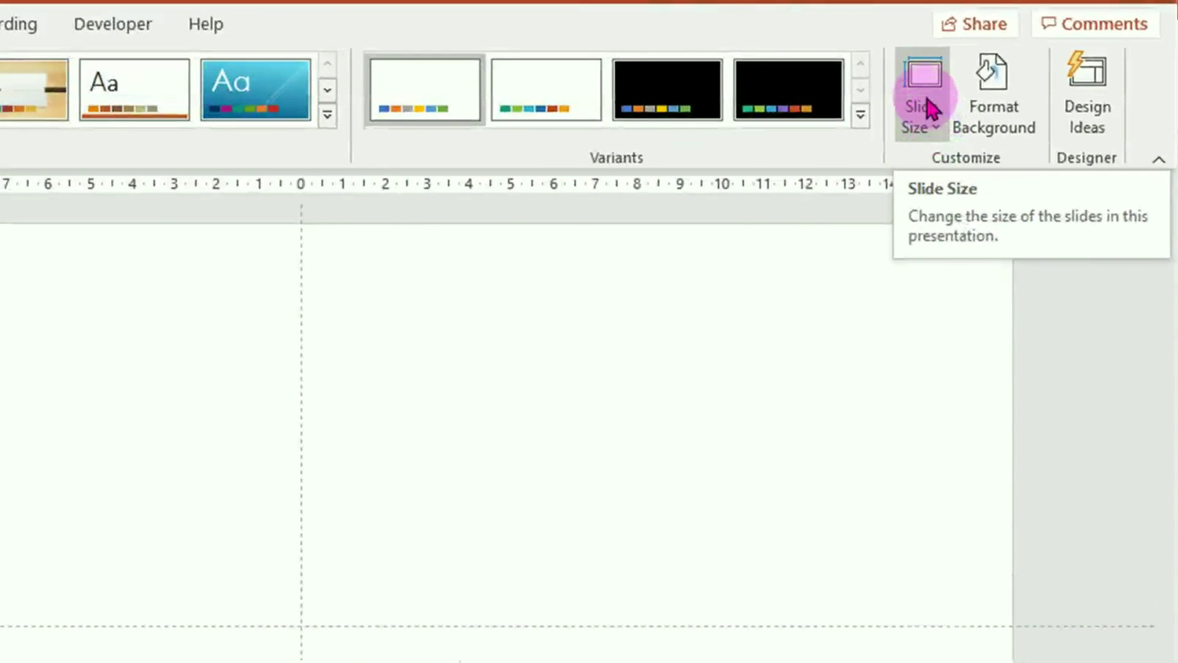
click(930, 110)
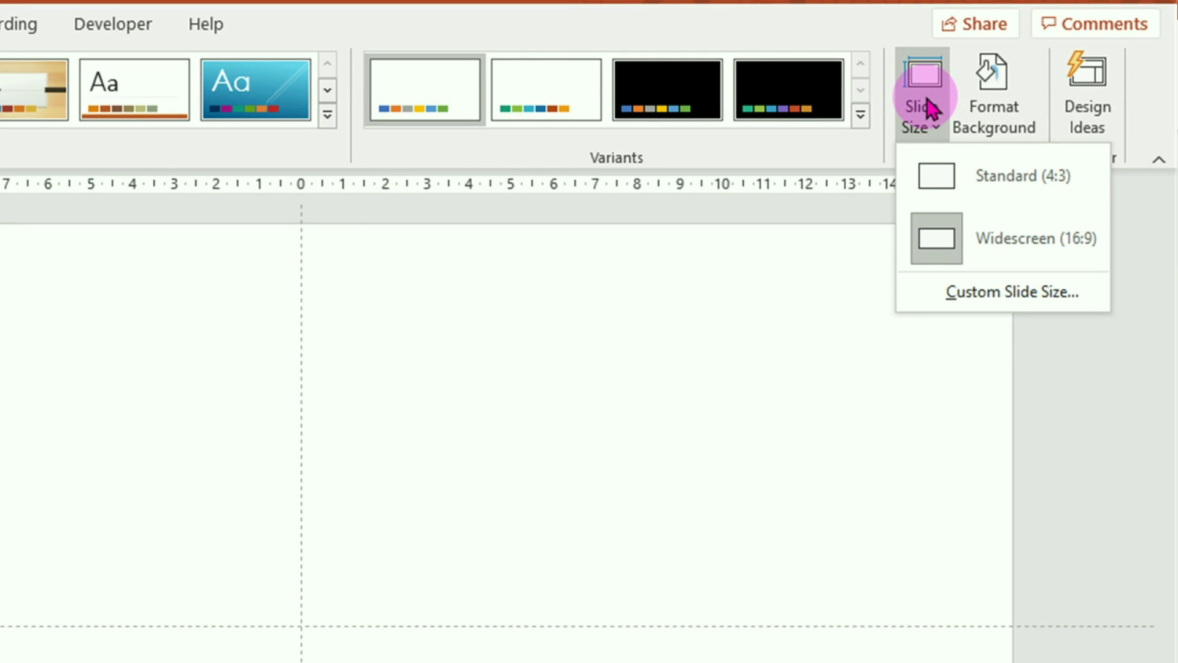
click(1011, 292)
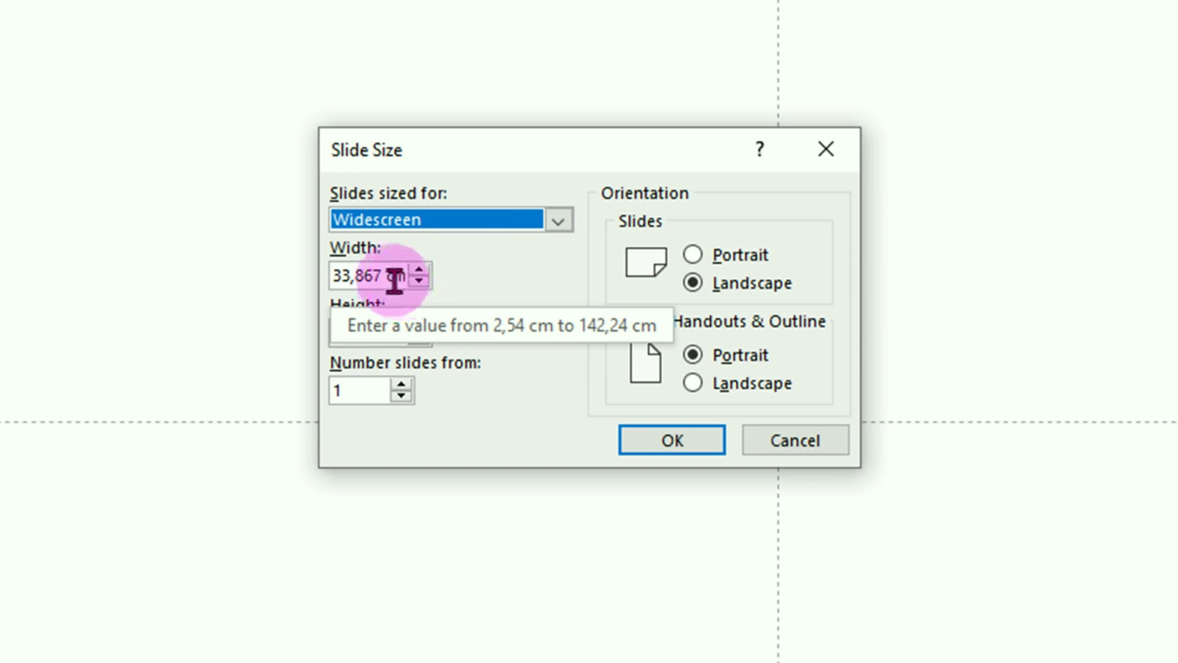
drag(382, 276, 312, 278)
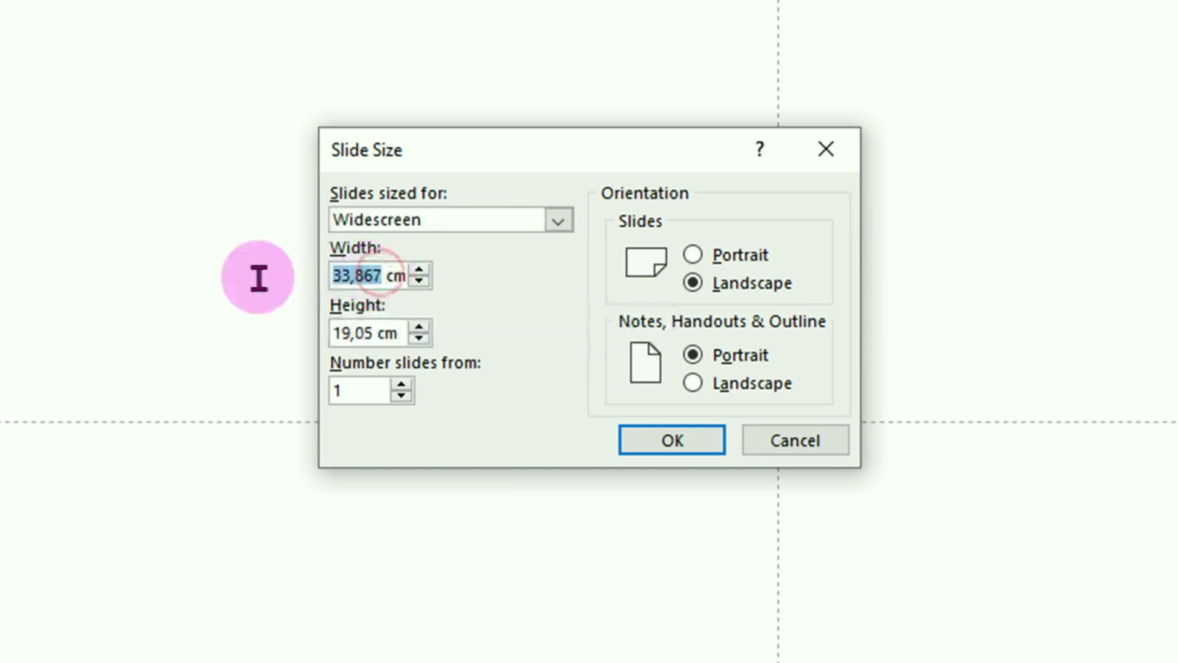
text(10)
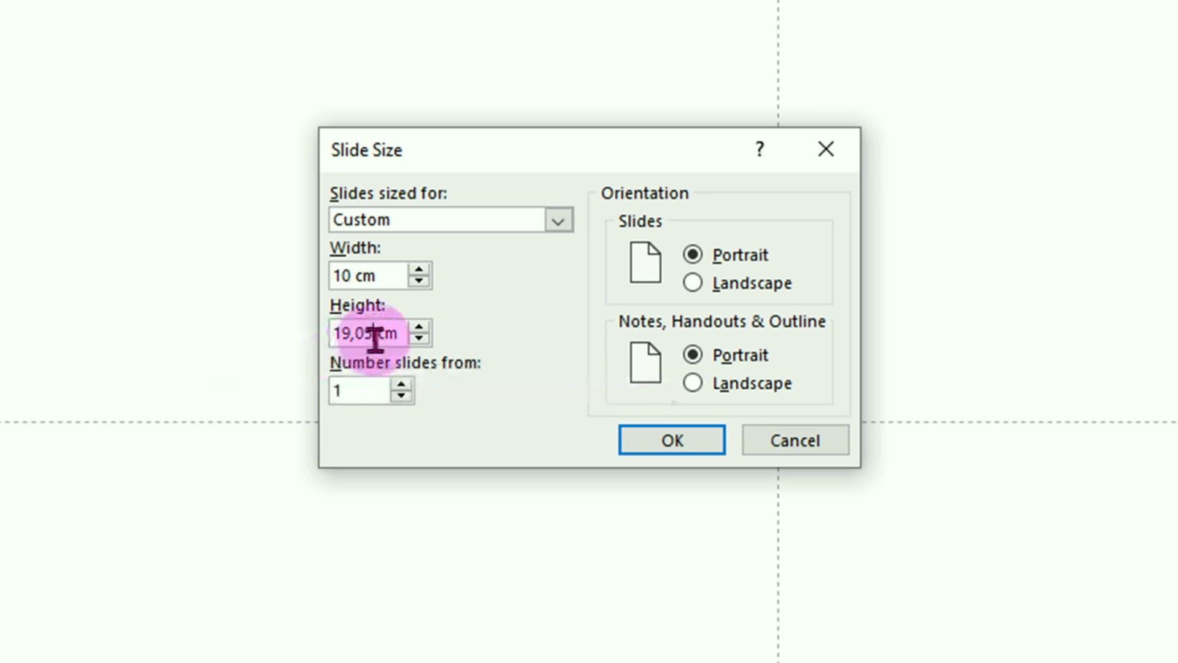
drag(373, 340, 289, 348)
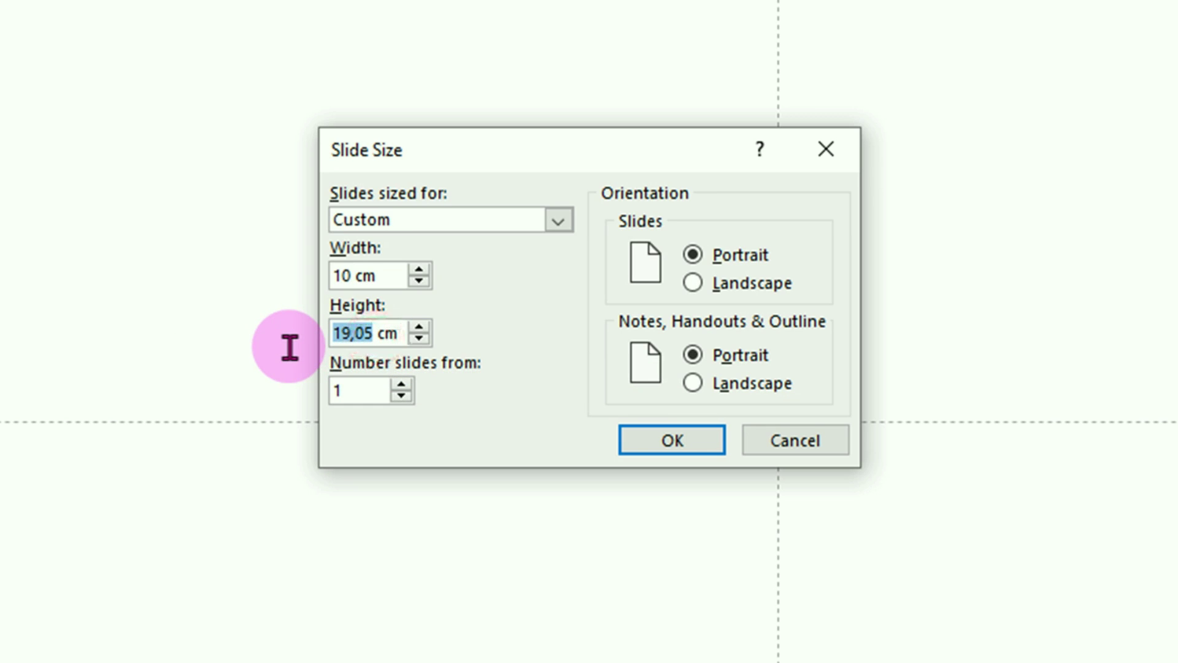
text(14)
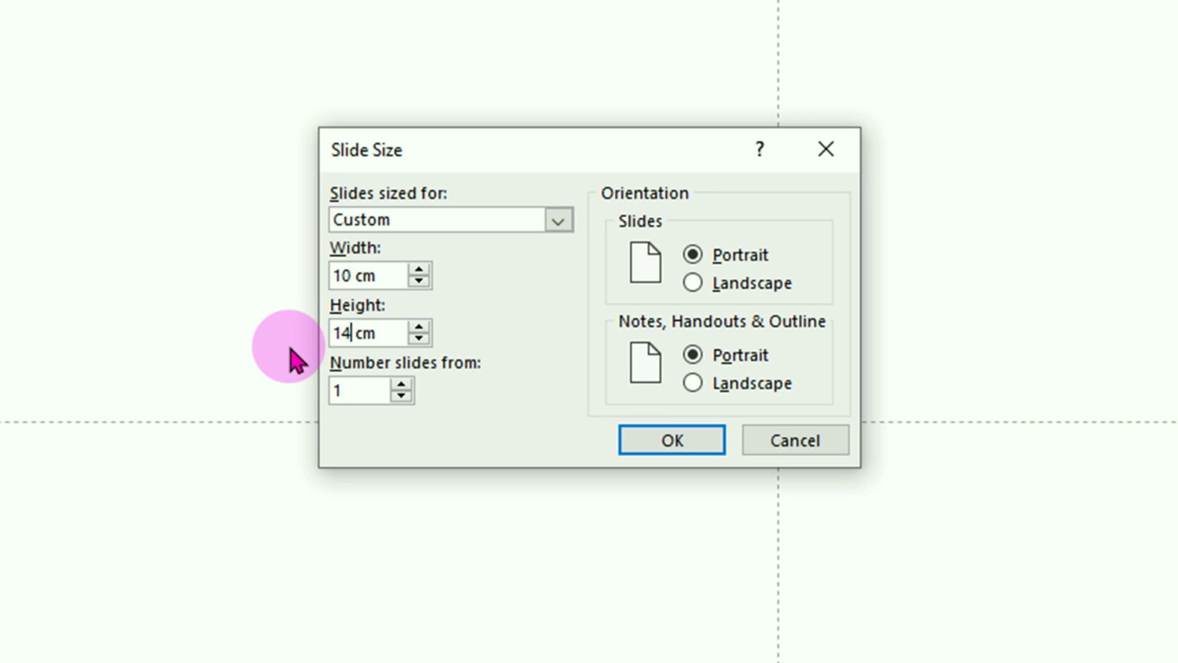
click(680, 261)
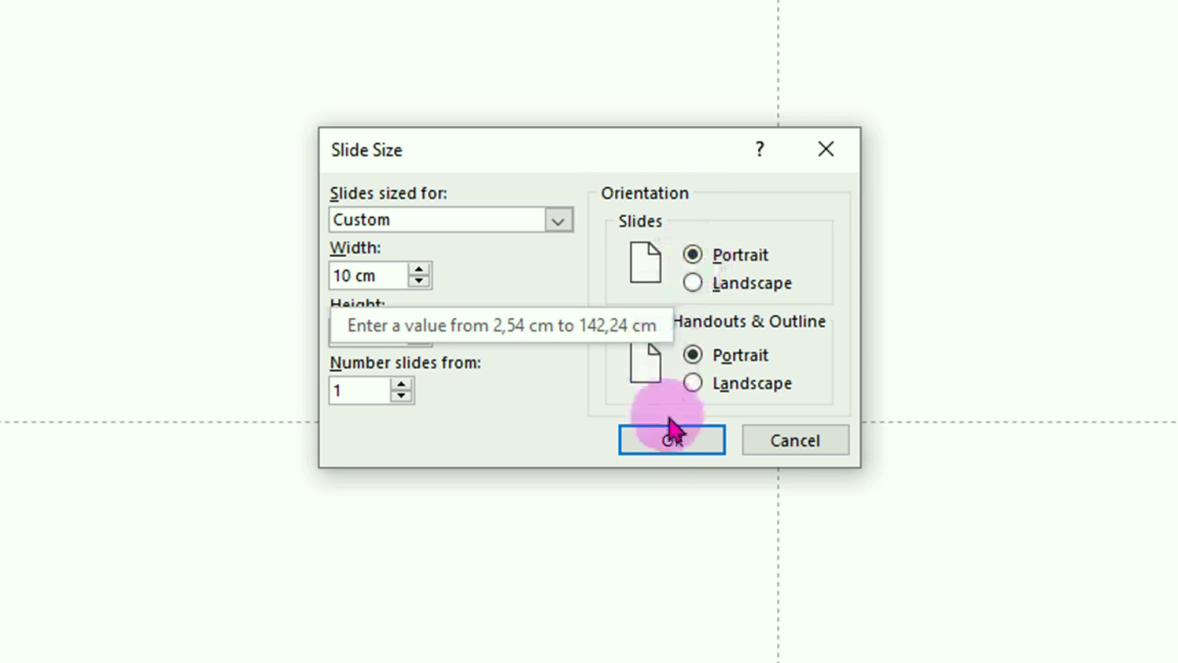
click(679, 452)
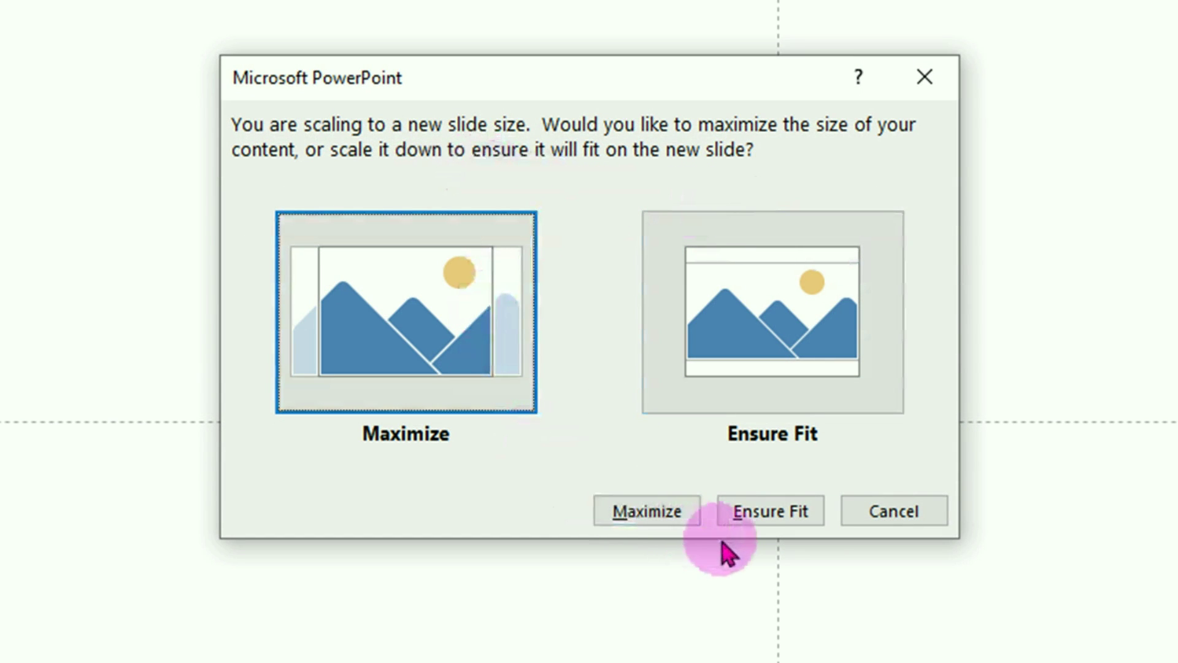
click(773, 509)
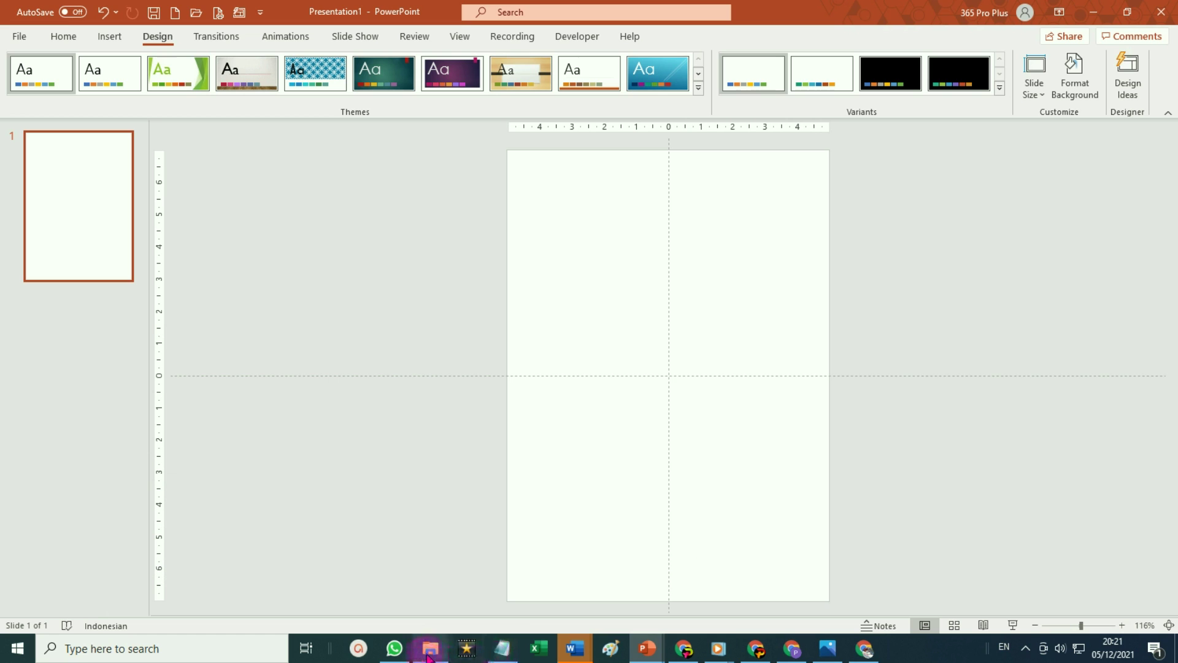
Switch to File Explorer and copy "background Ucapan Tahun Baru (1).gif" from the Downloads folder.
mouse_move(432, 655)
click(451, 577)
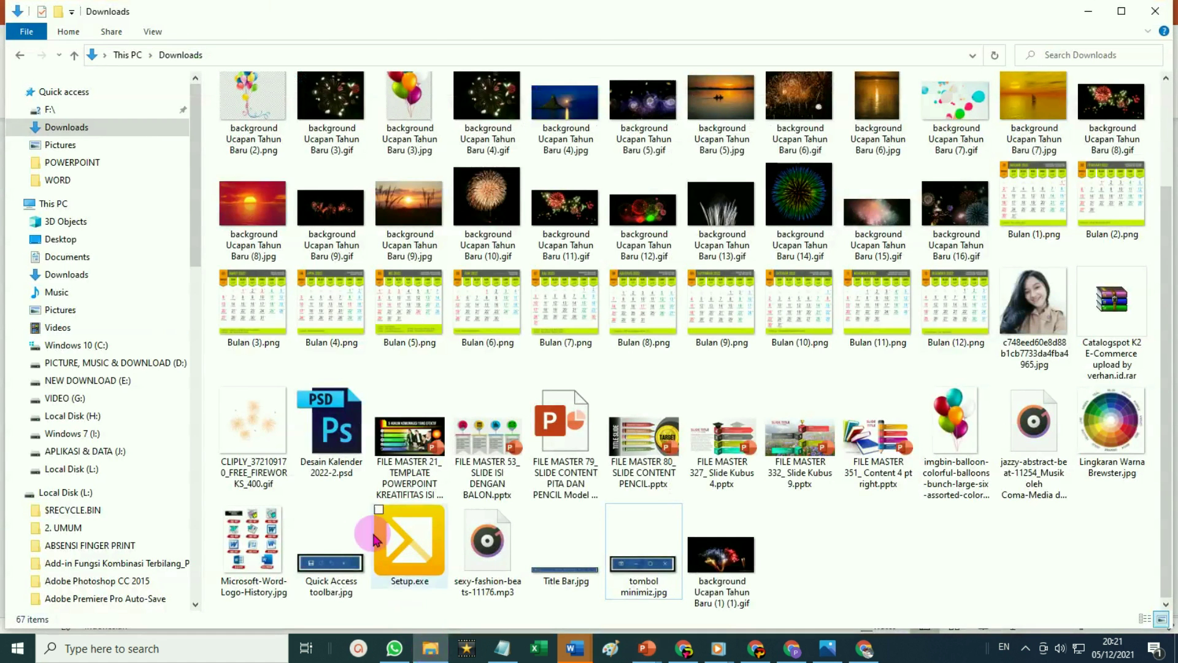
scroll(485, 117, up, 2)
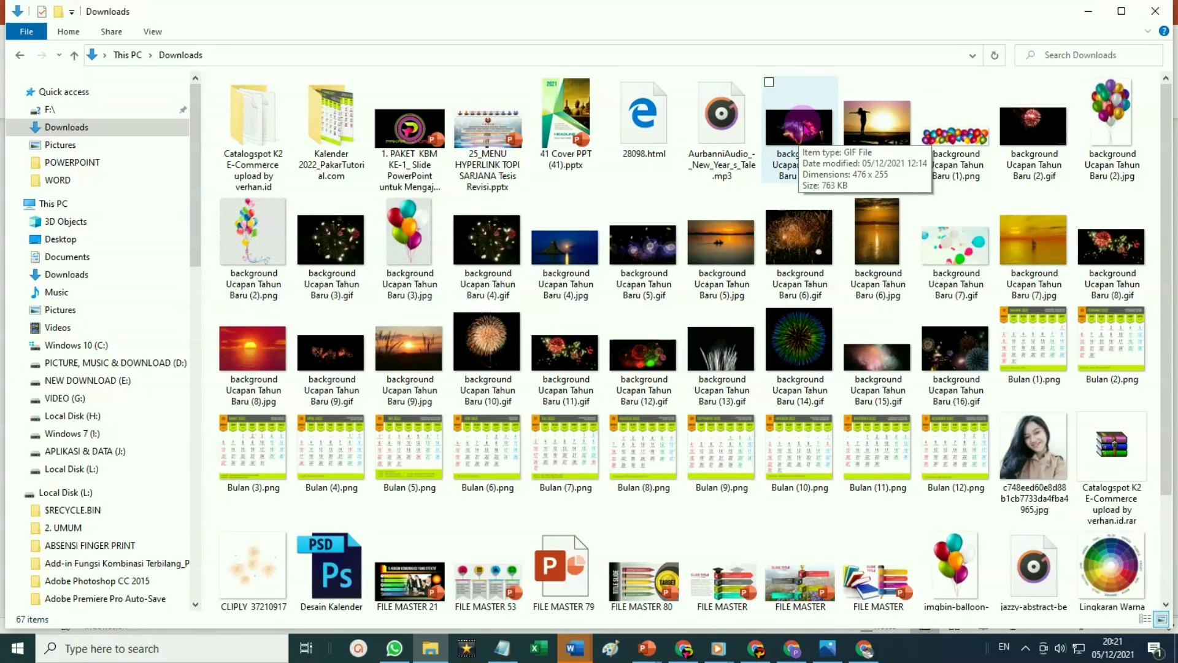
right_click(828, 132)
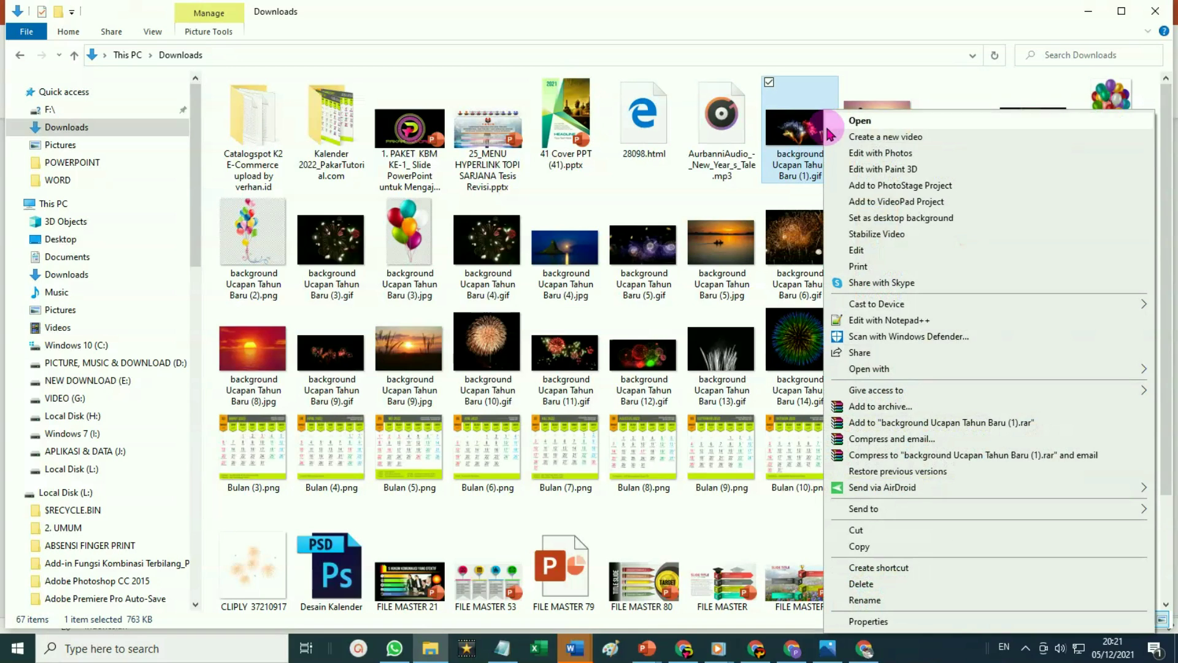
click(881, 547)
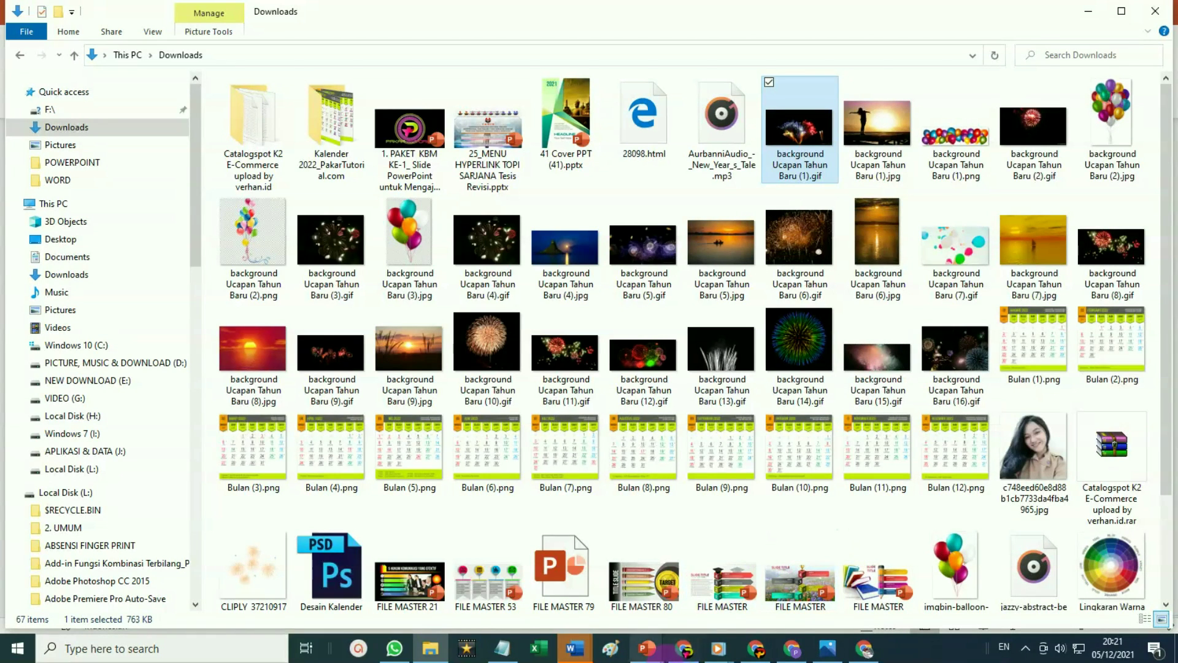
Switch back to Presentation1 in PowerPoint and paste the copied fireworks GIF onto the slide.
mouse_move(659, 659)
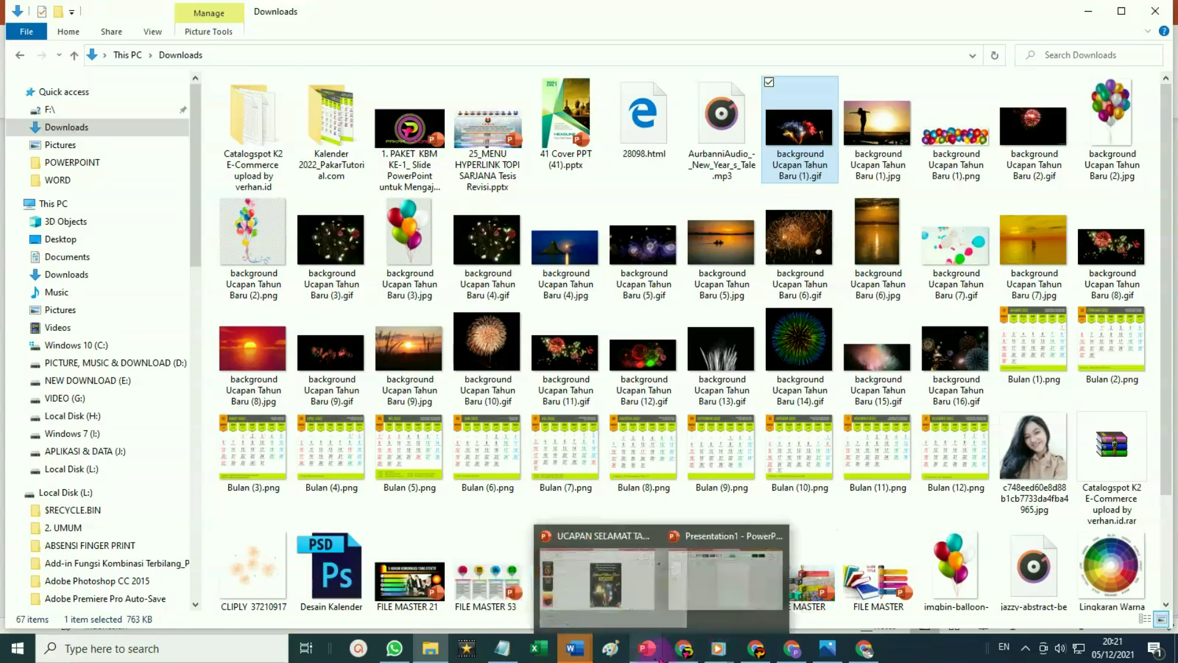
click(726, 589)
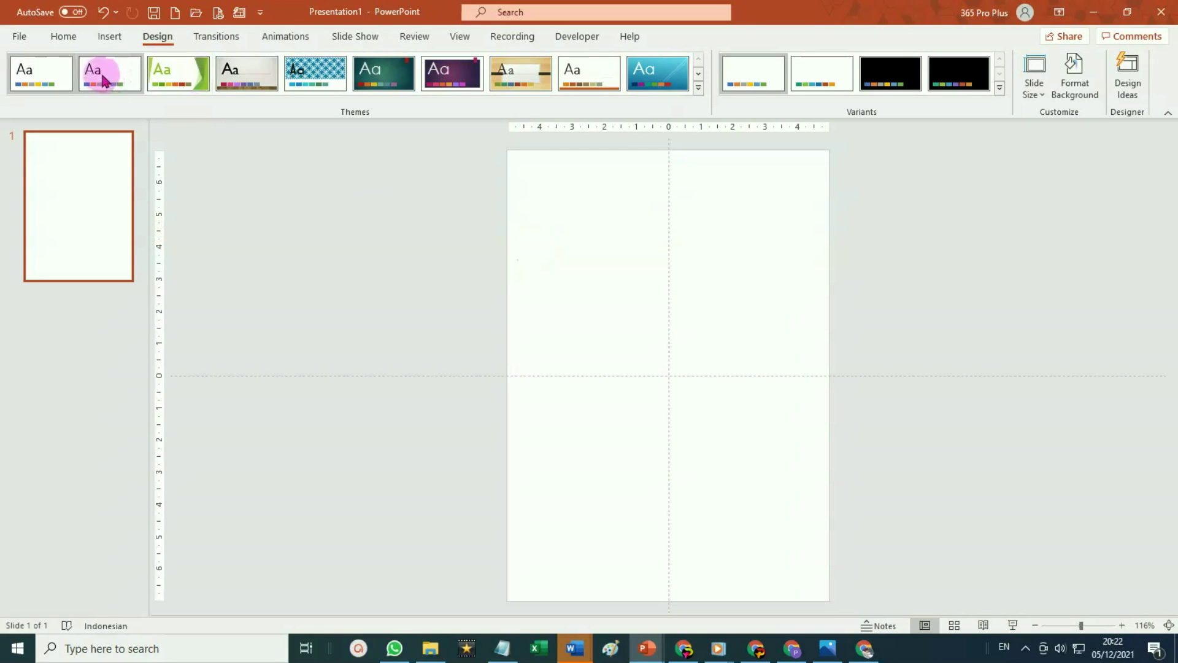
click(75, 39)
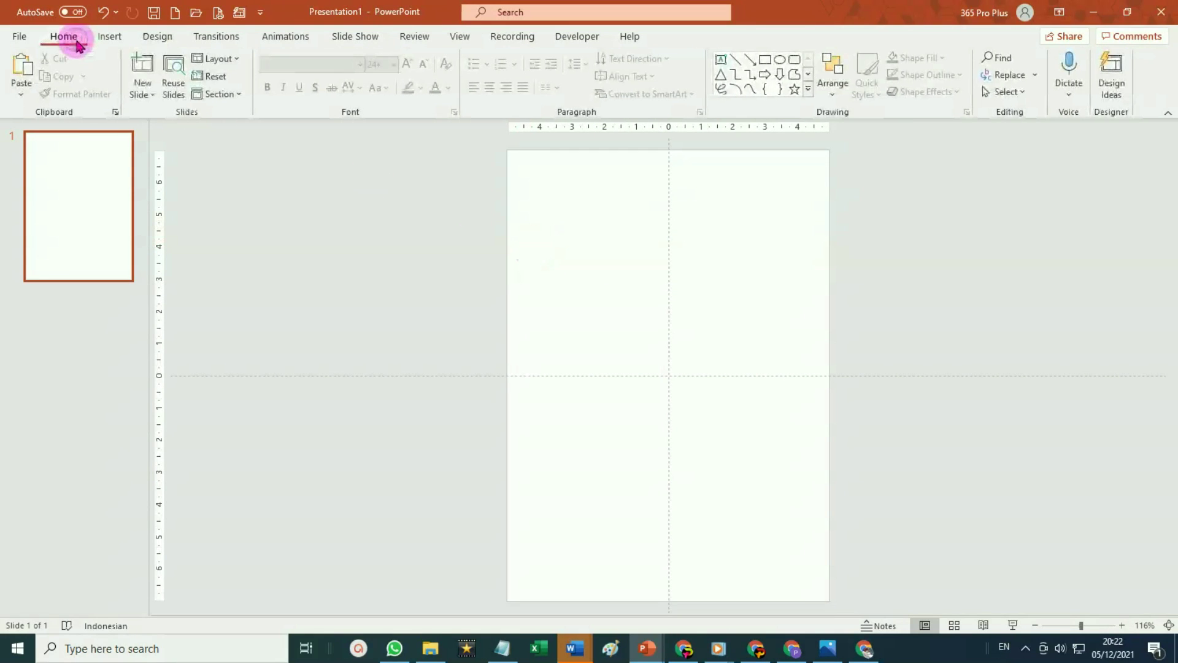
click(29, 75)
click(25, 65)
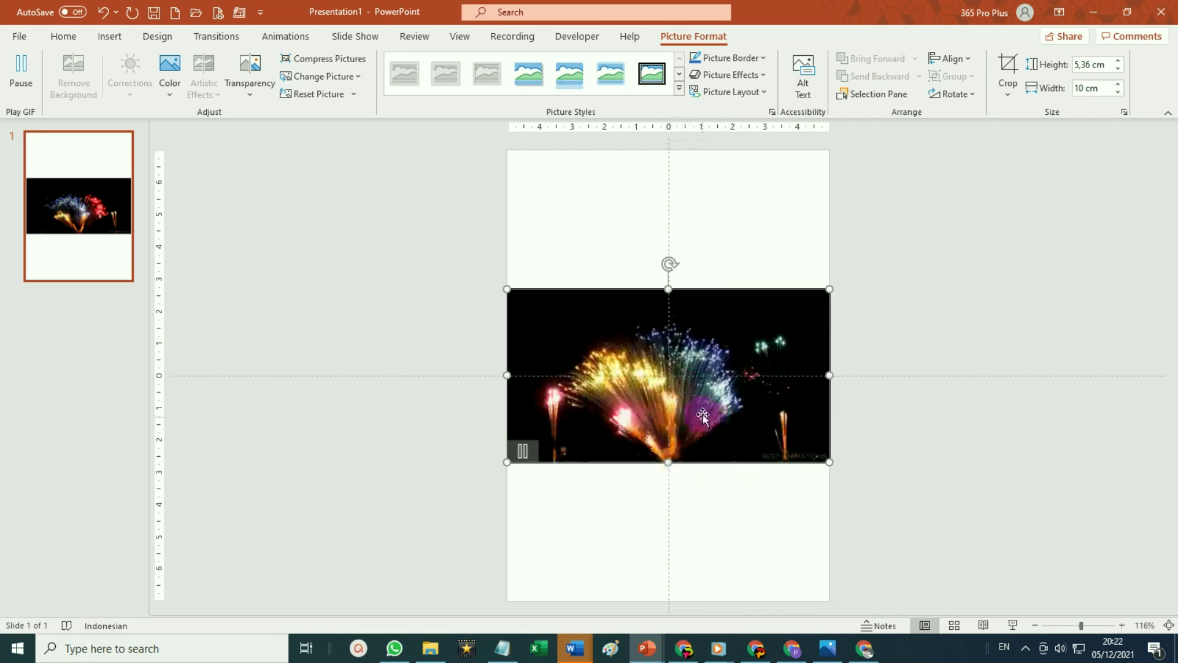
Stretch the fireworks GIF down to the slide's bottom edge and extend its upper edge slightly upward.
drag(671, 465, 668, 523)
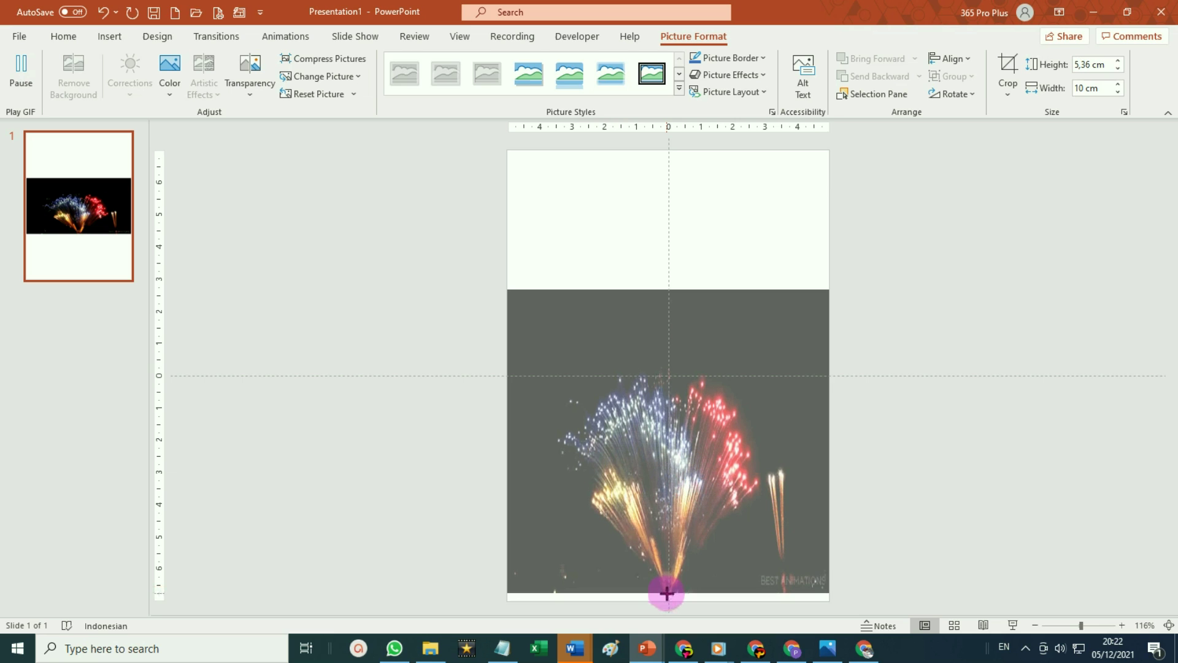
drag(668, 598, 669, 600)
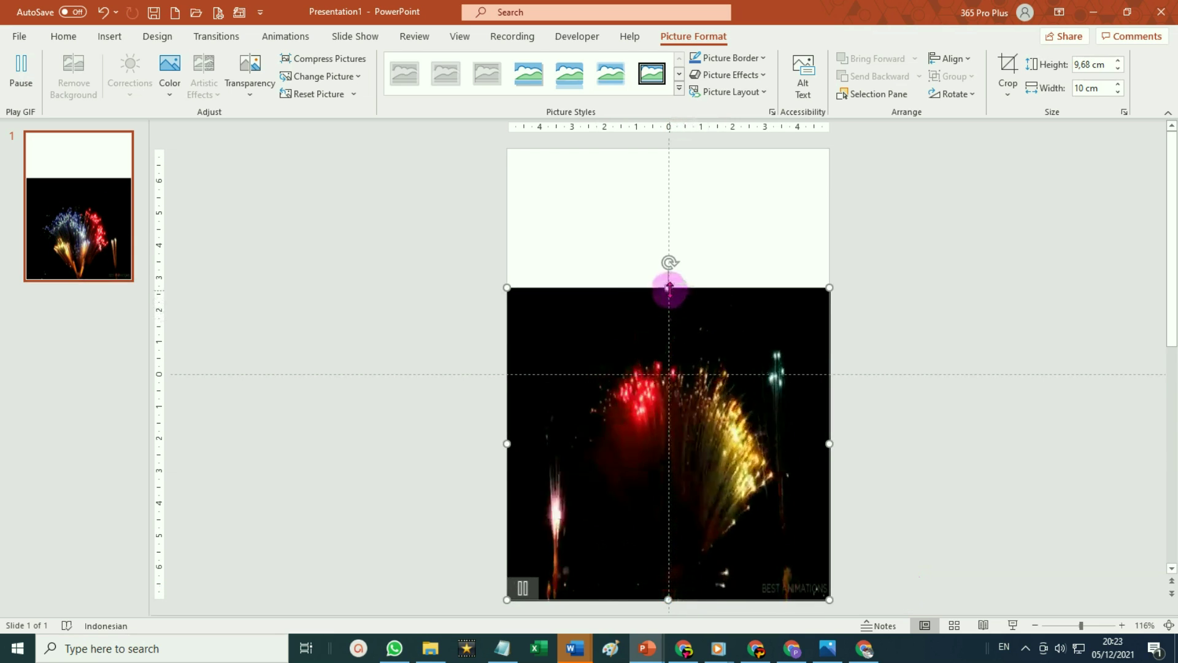
drag(668, 284, 668, 248)
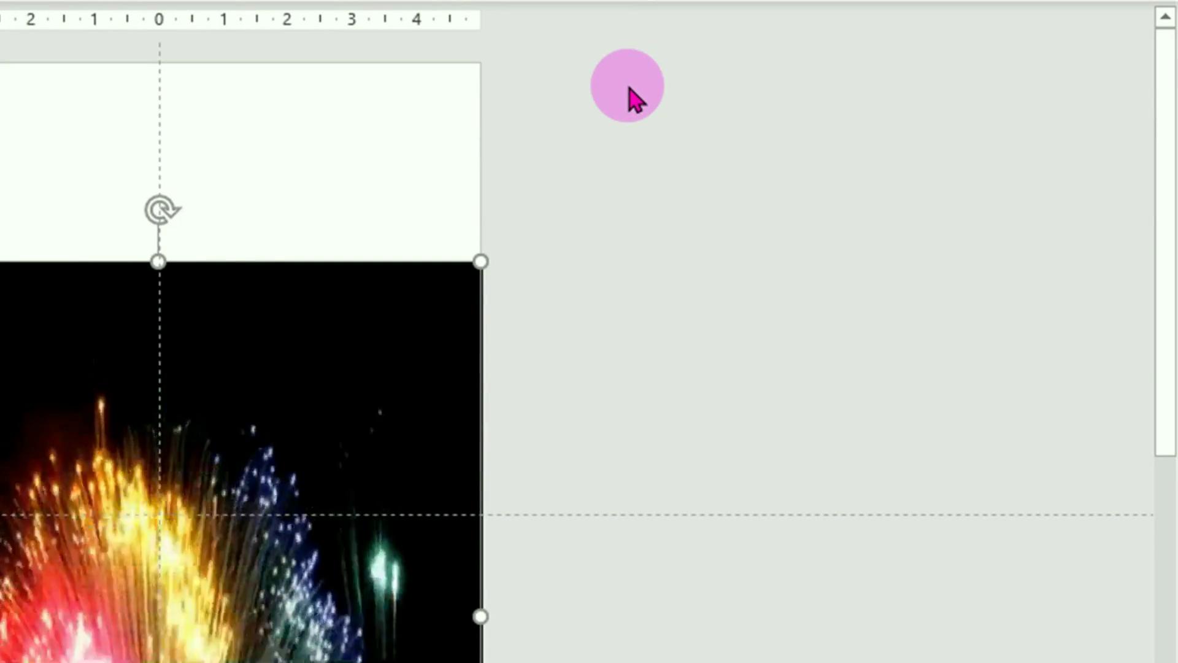
Format the slide background with a solid black fill to match the GIF.
right_click(630, 88)
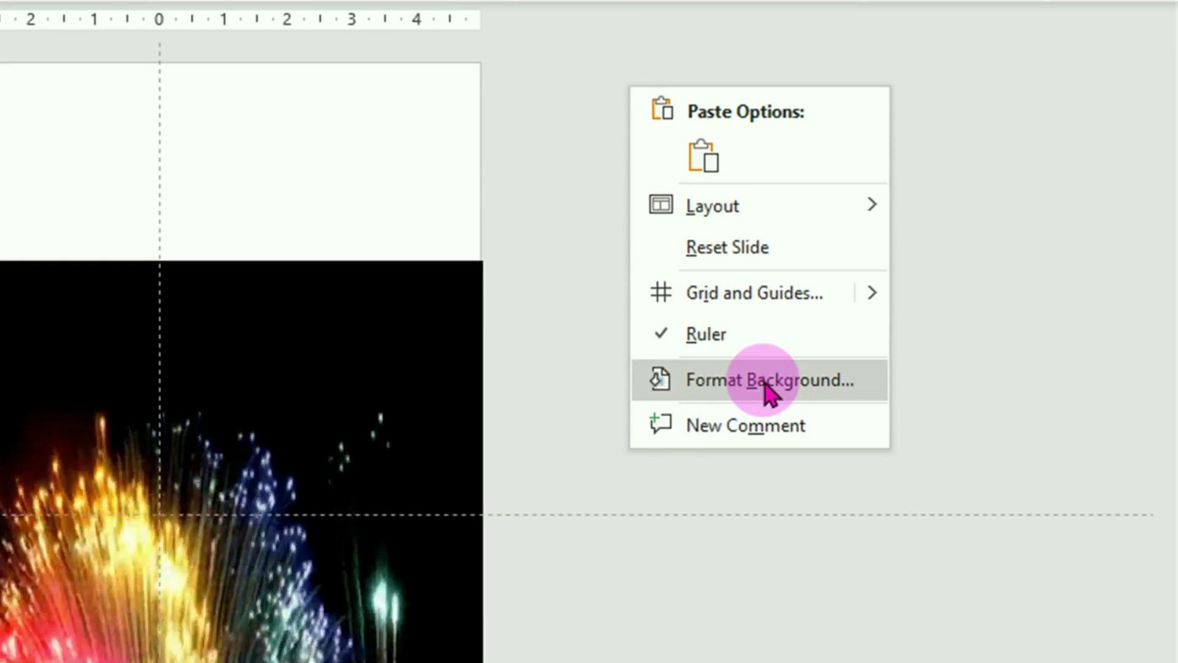
click(767, 394)
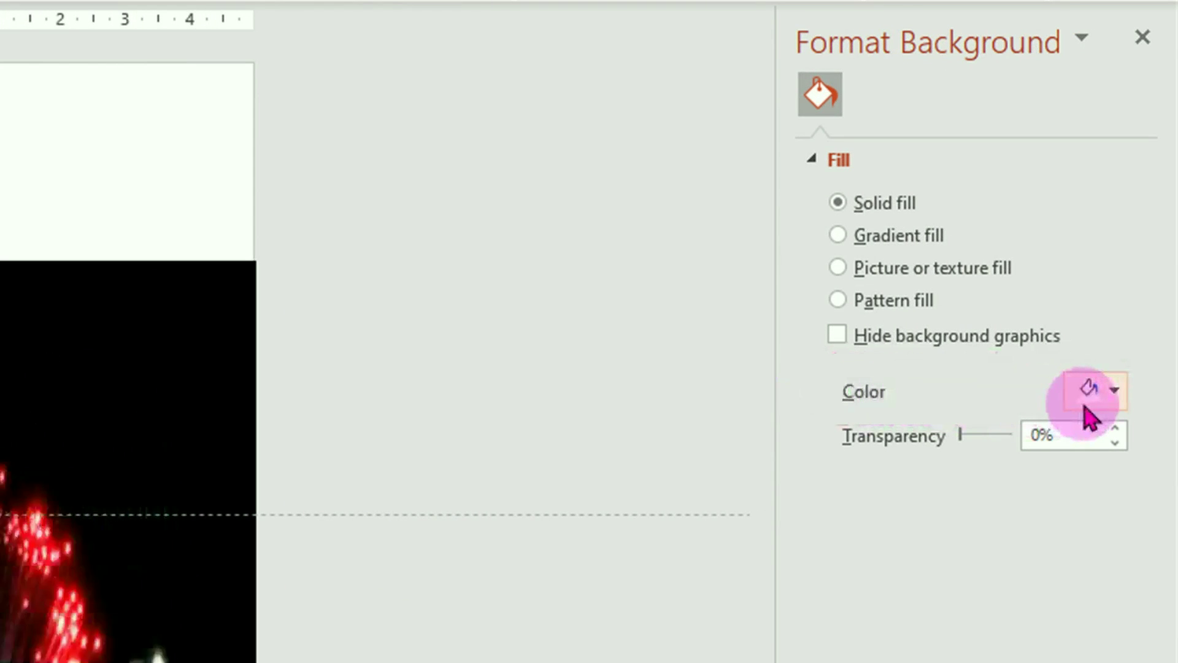
click(1114, 390)
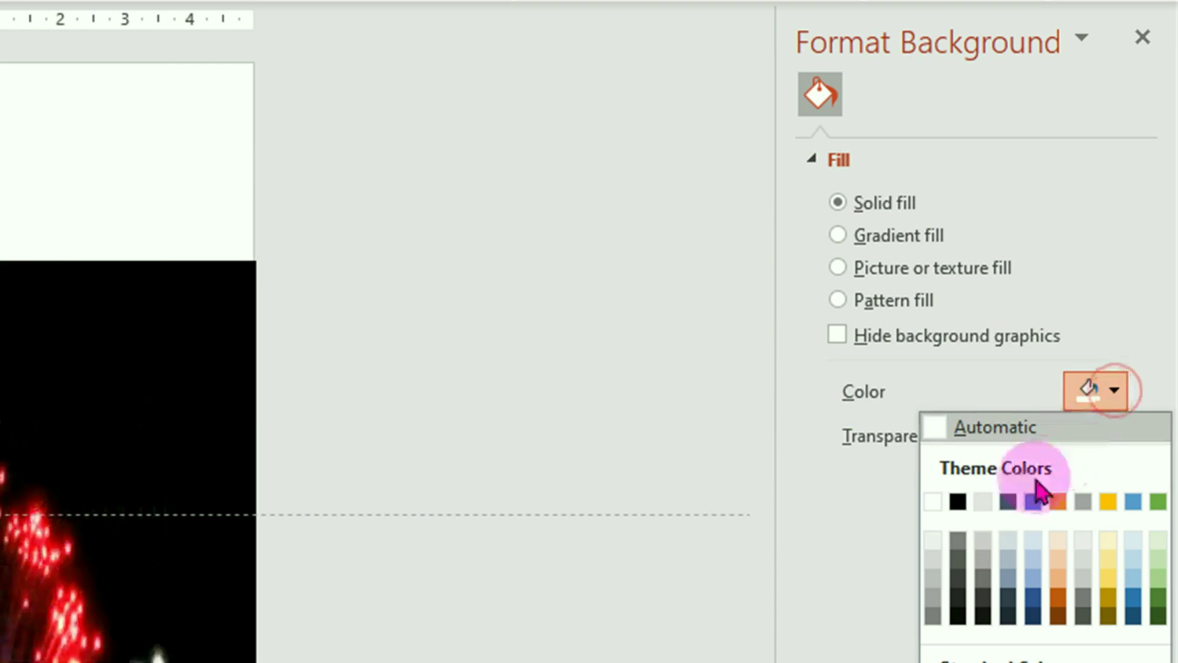
click(956, 502)
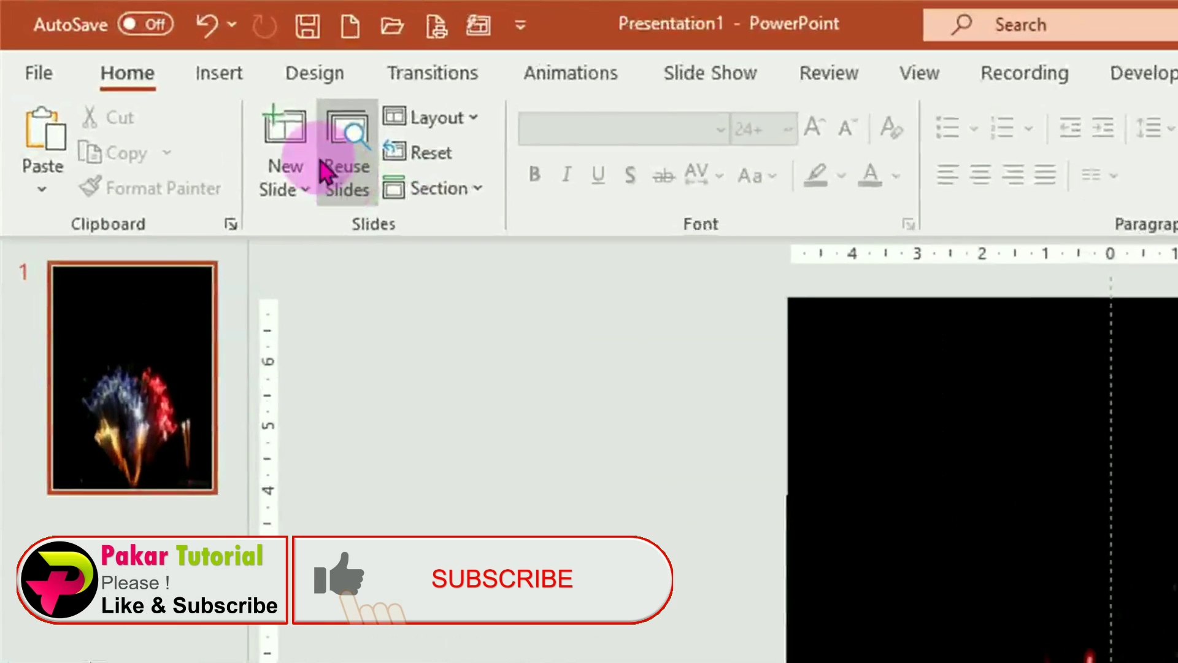
Insert a WordArt text box in the plain black style and move it to the upper part of the slide.
click(219, 77)
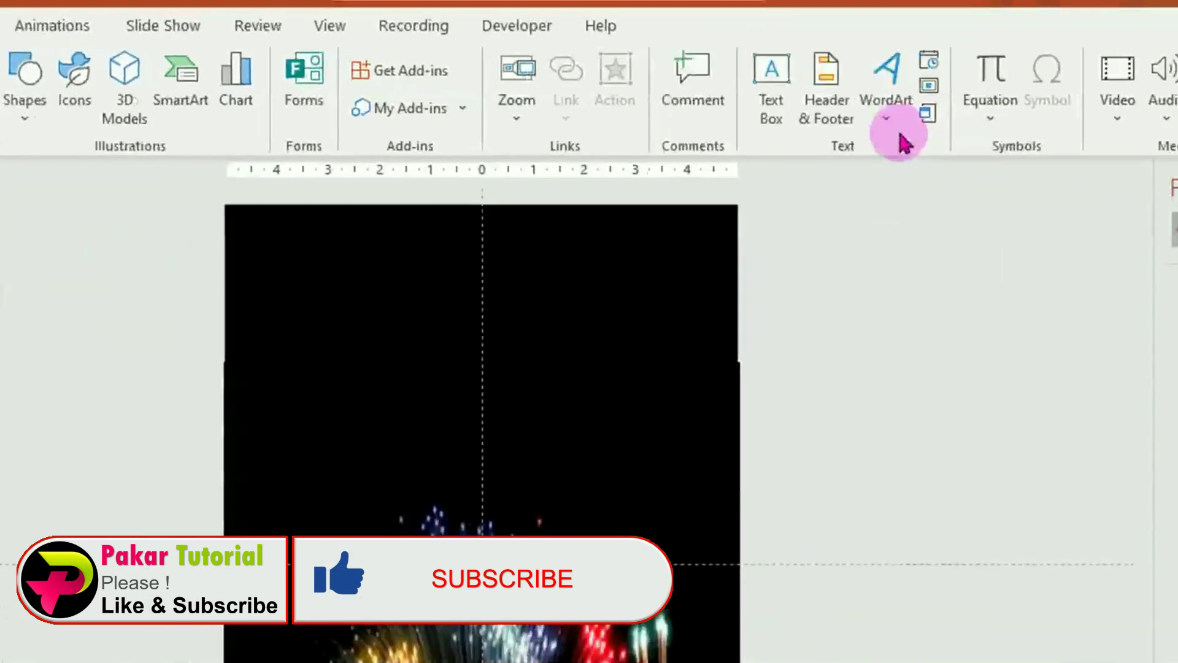
click(870, 122)
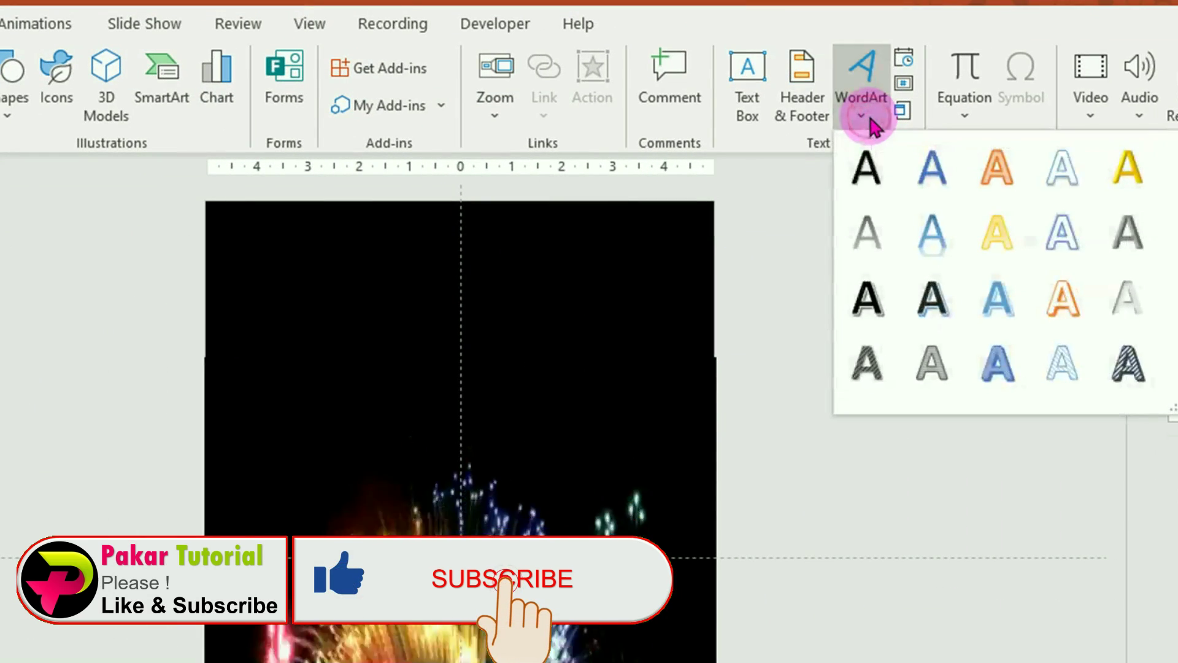
click(868, 166)
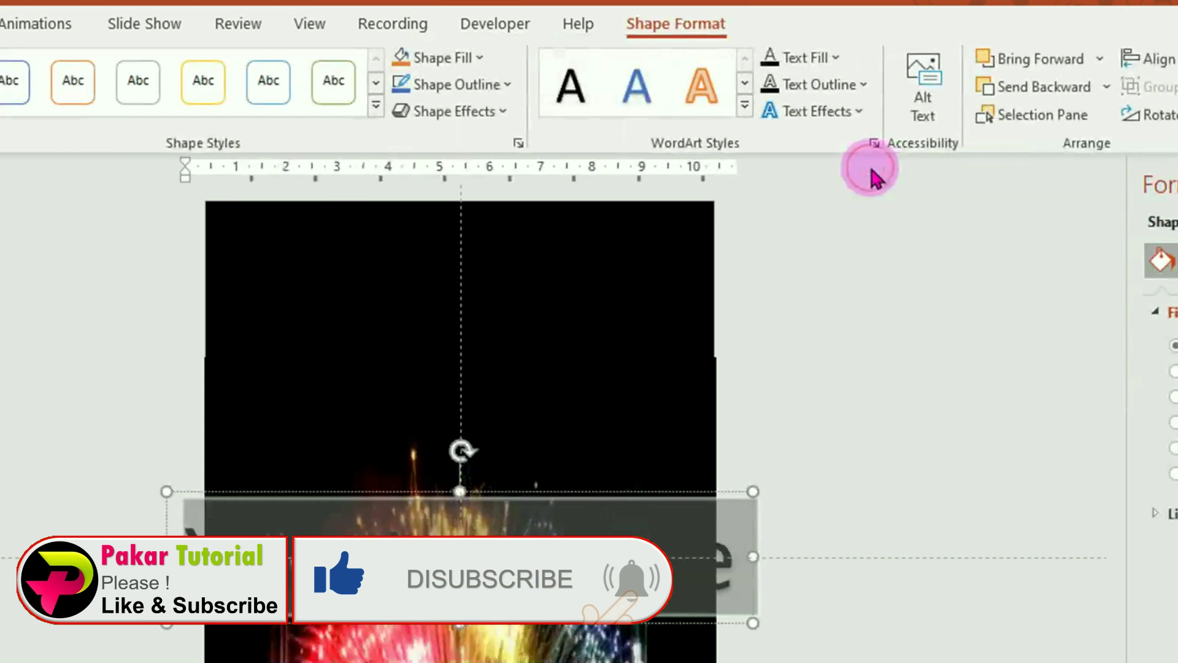
drag(602, 491, 606, 292)
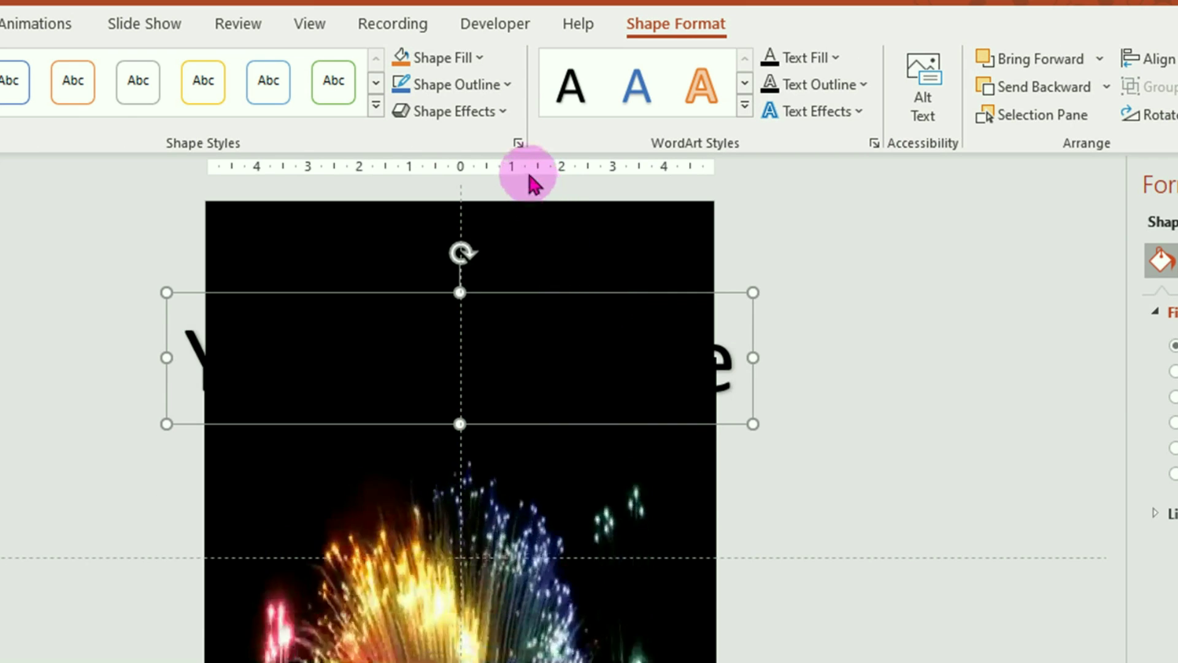
Make the WordArt text white and replace it with the lines "Hari ini adalah kenyataan," "Kemarin adalah kenangan," and "Esok adalah harapan".
click(838, 59)
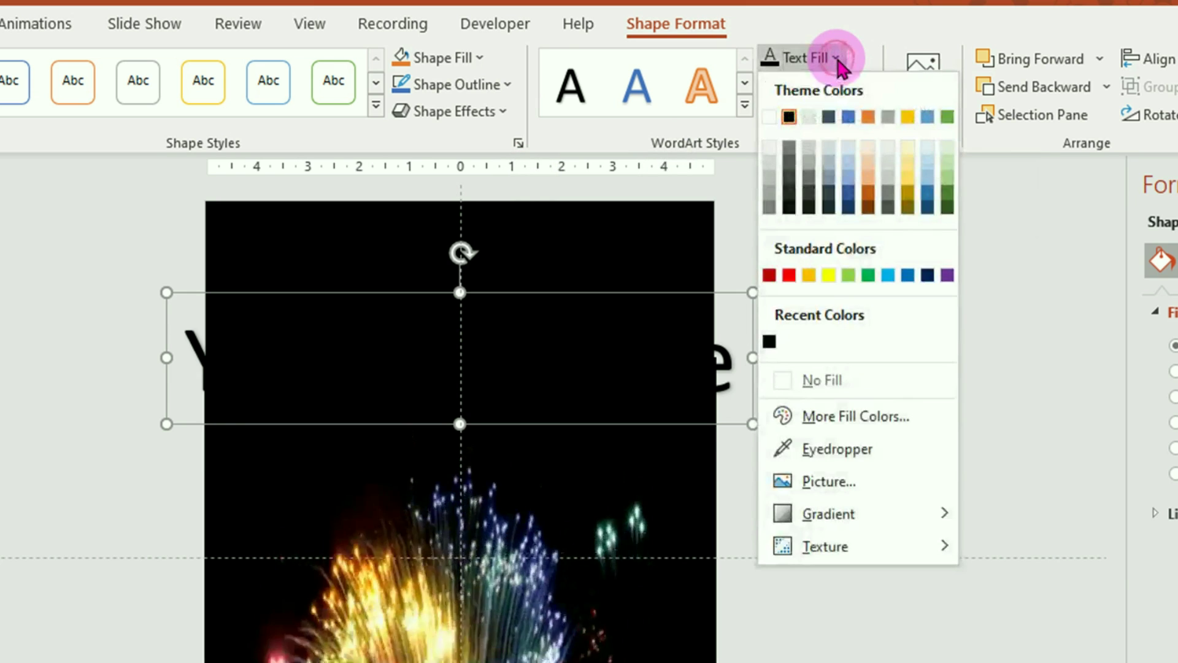
click(771, 116)
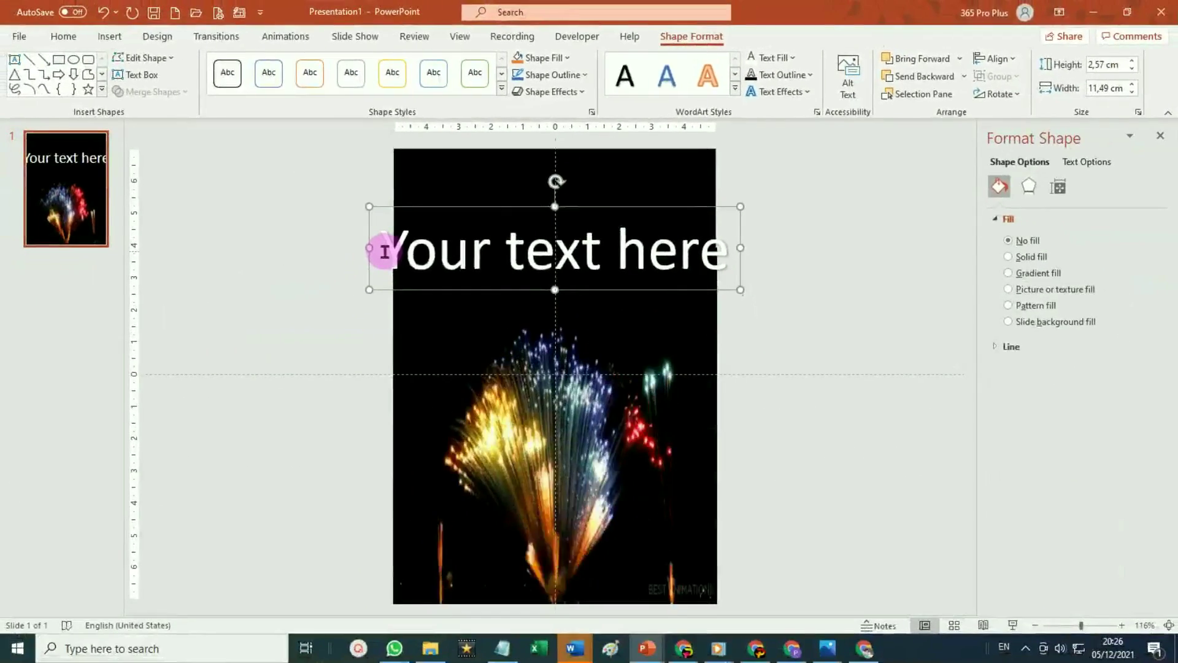
drag(384, 252, 838, 256)
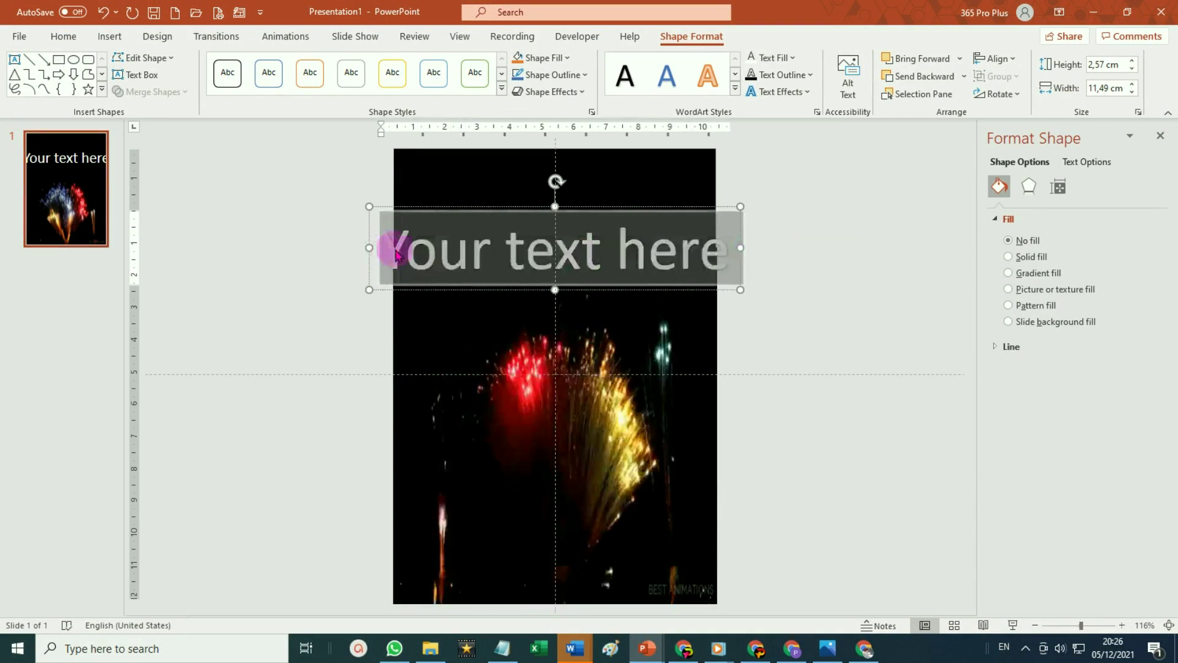
text(Hari ini adalah kenyataan,)
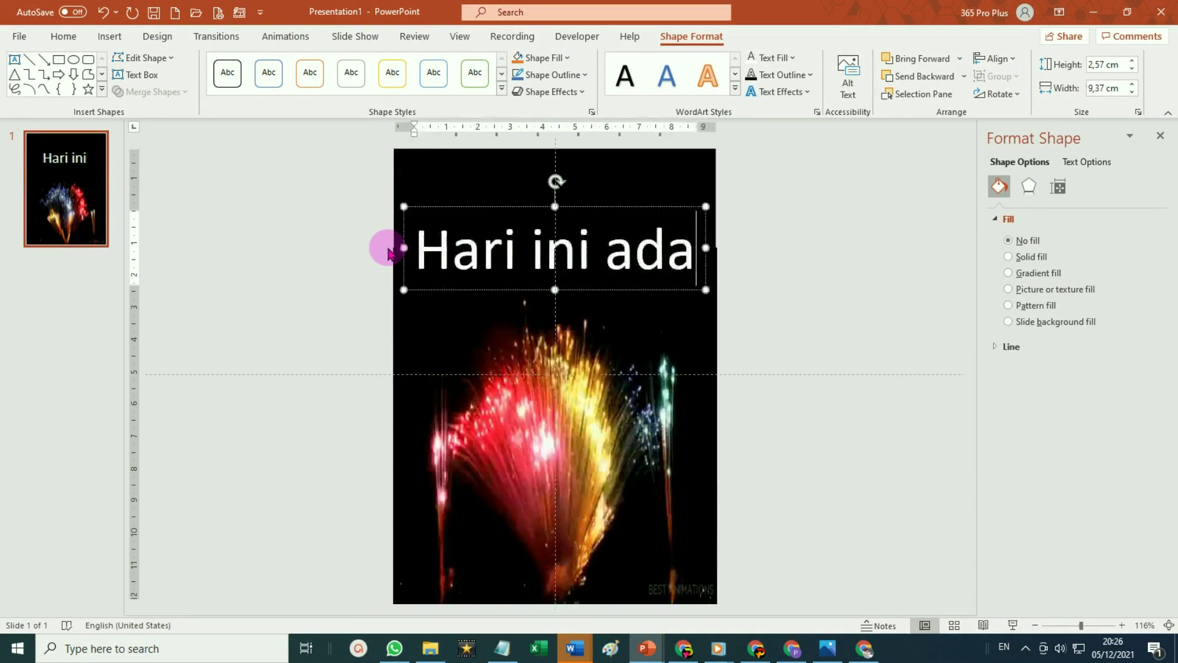
key(Return)
text(Kemarin adalah kenangan,)
key(Return)
text(E)
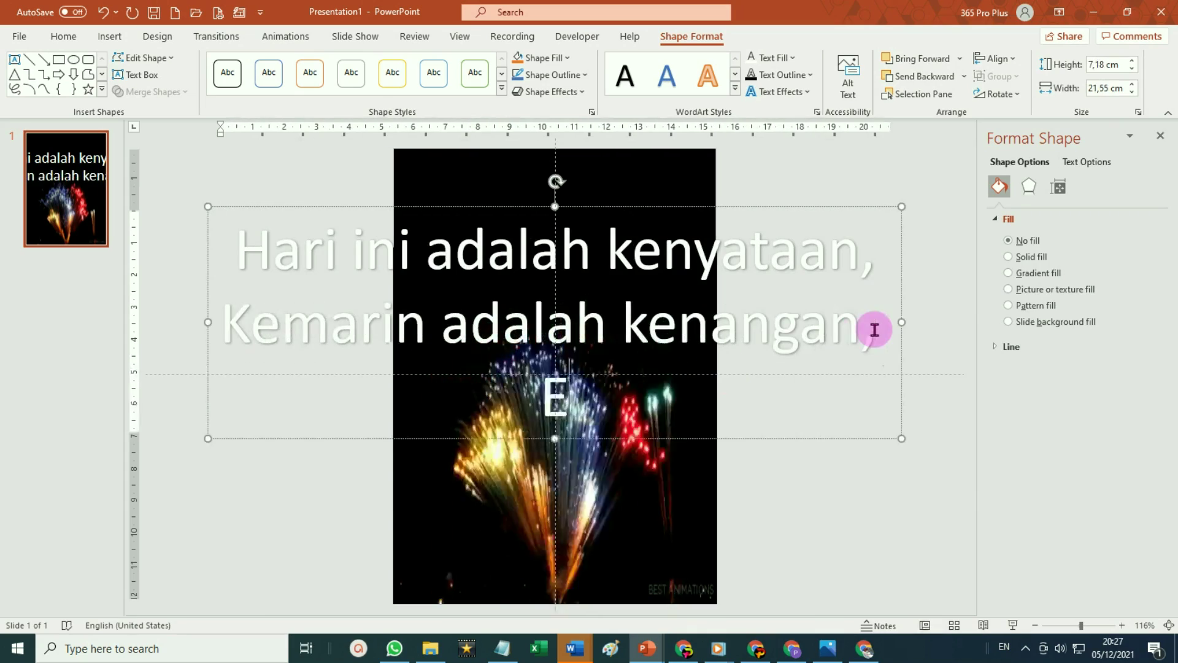
text(sok adalah harapan)
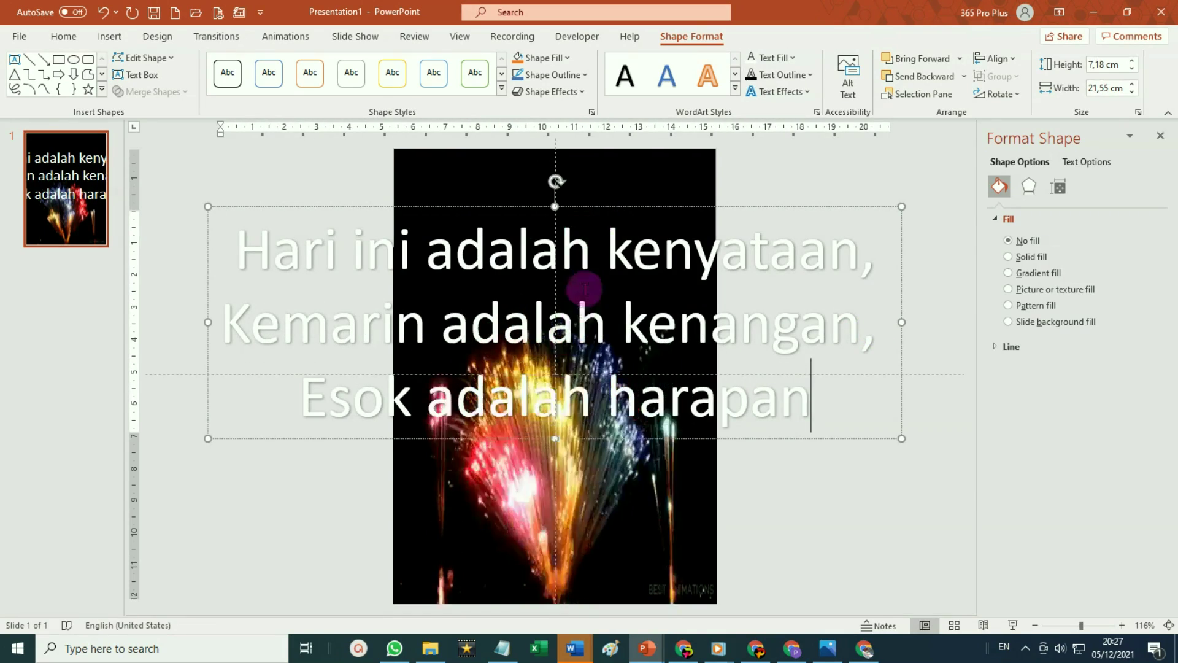
Set the whole three-line text box to the Blacksword font at size 18.
click(617, 207)
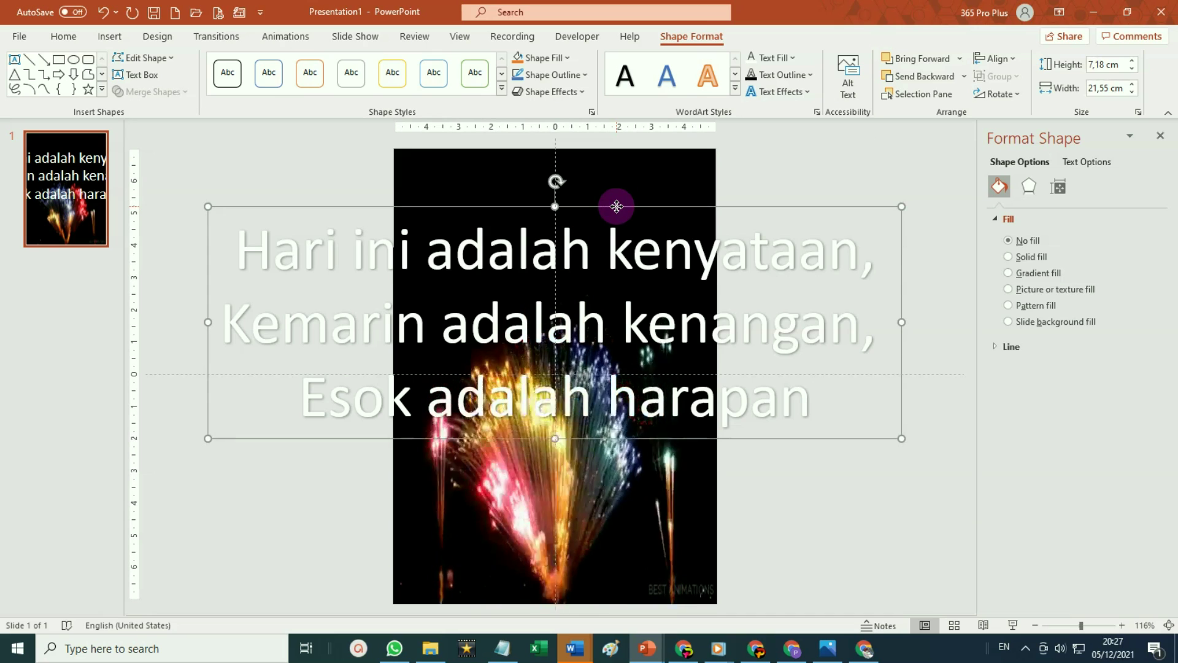
click(68, 39)
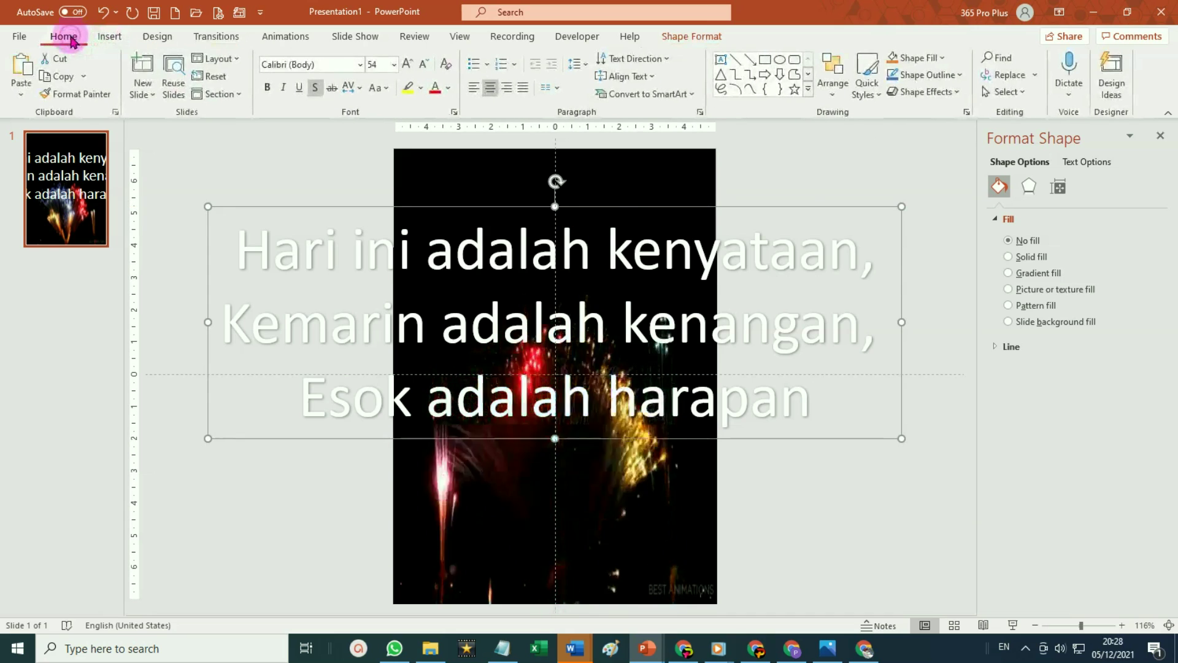
click(359, 65)
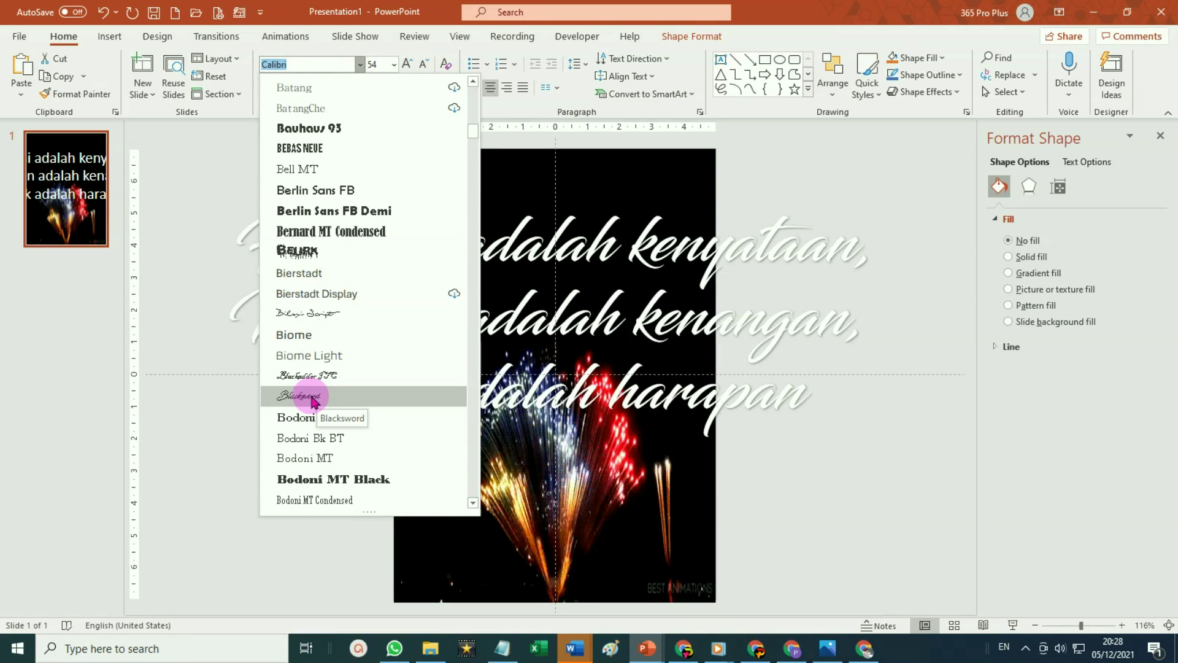
click(311, 396)
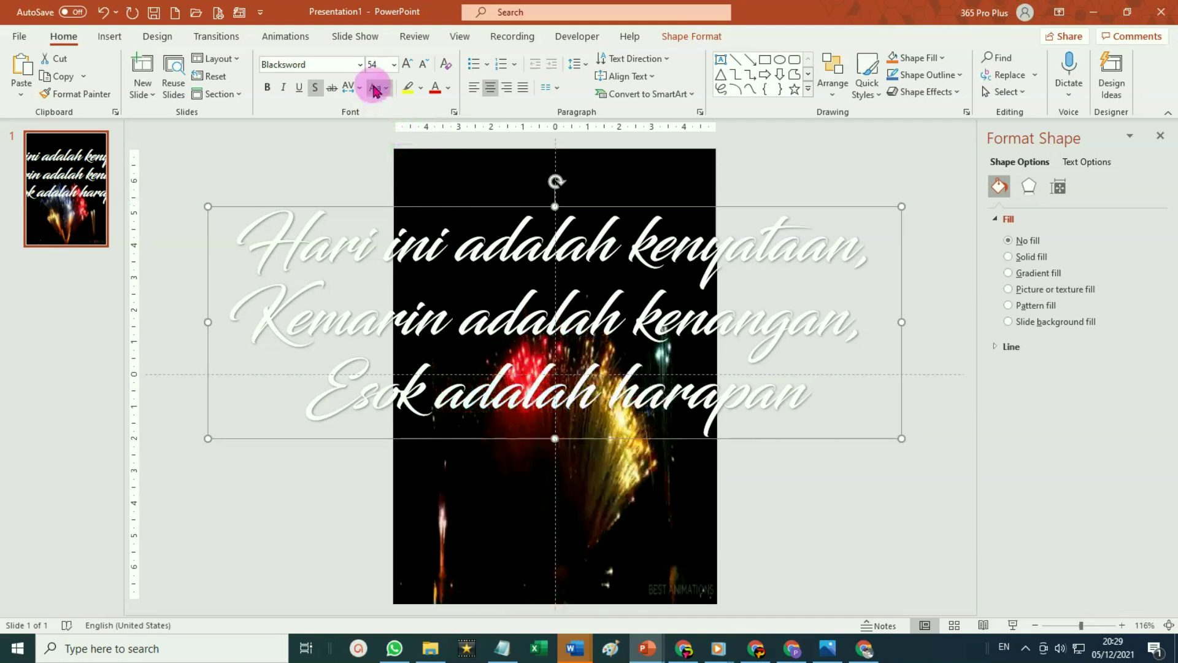
click(393, 63)
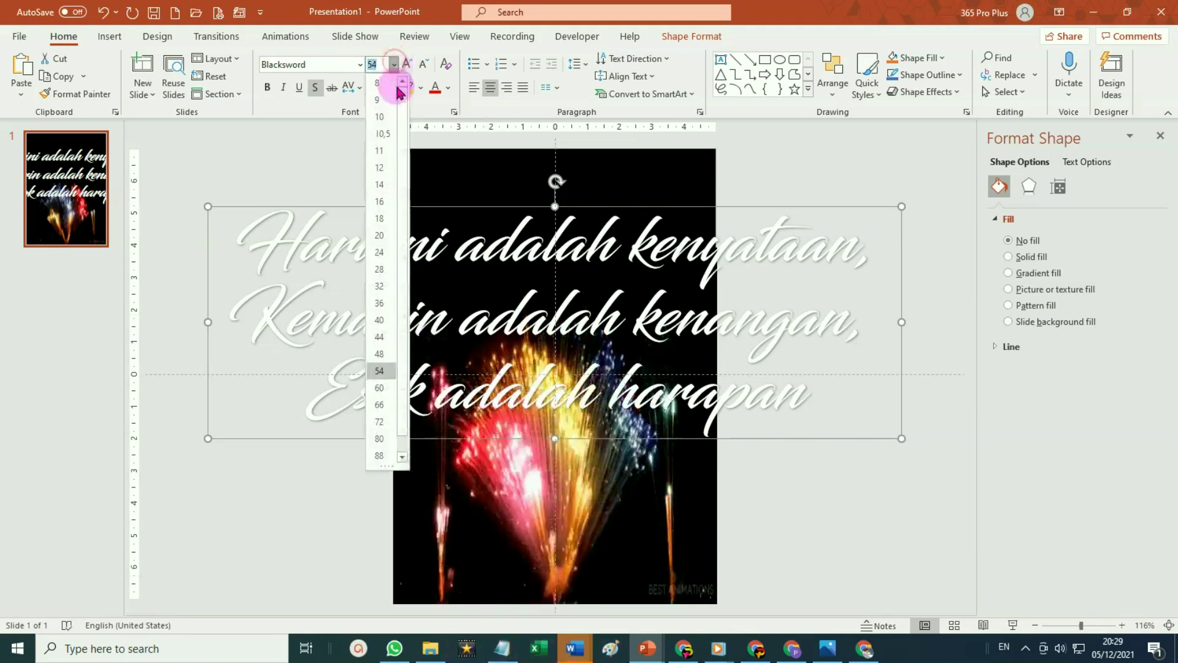
click(380, 219)
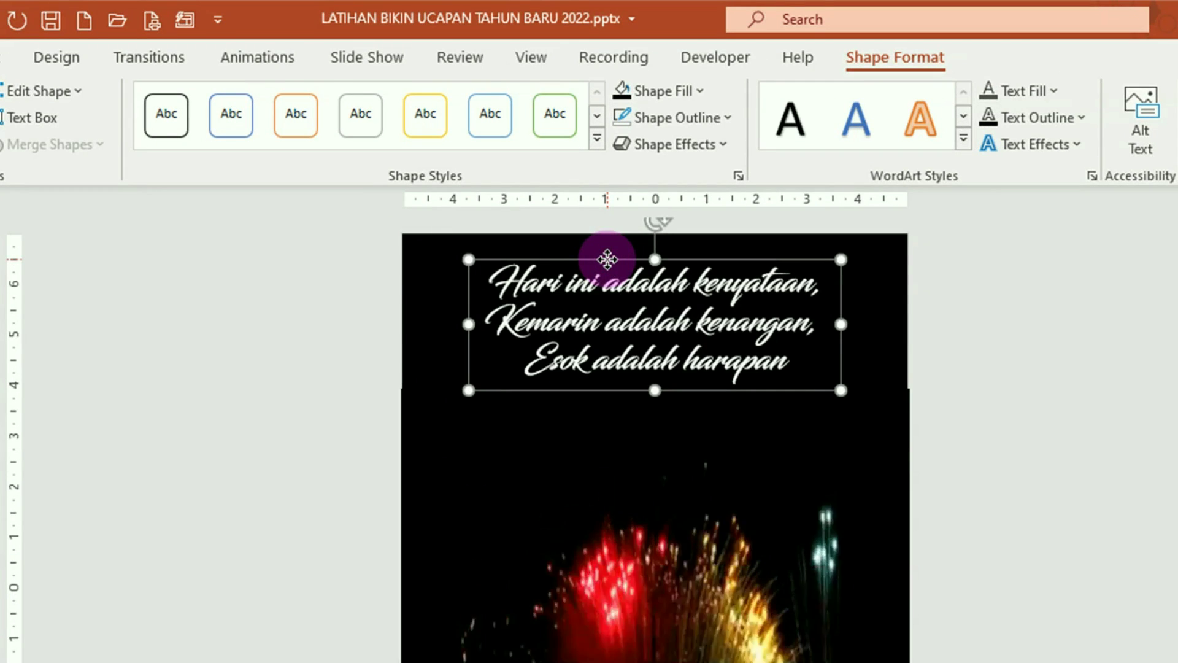
Apply a Fly In entrance animation to the three-line text, coming from the top-left.
click(259, 57)
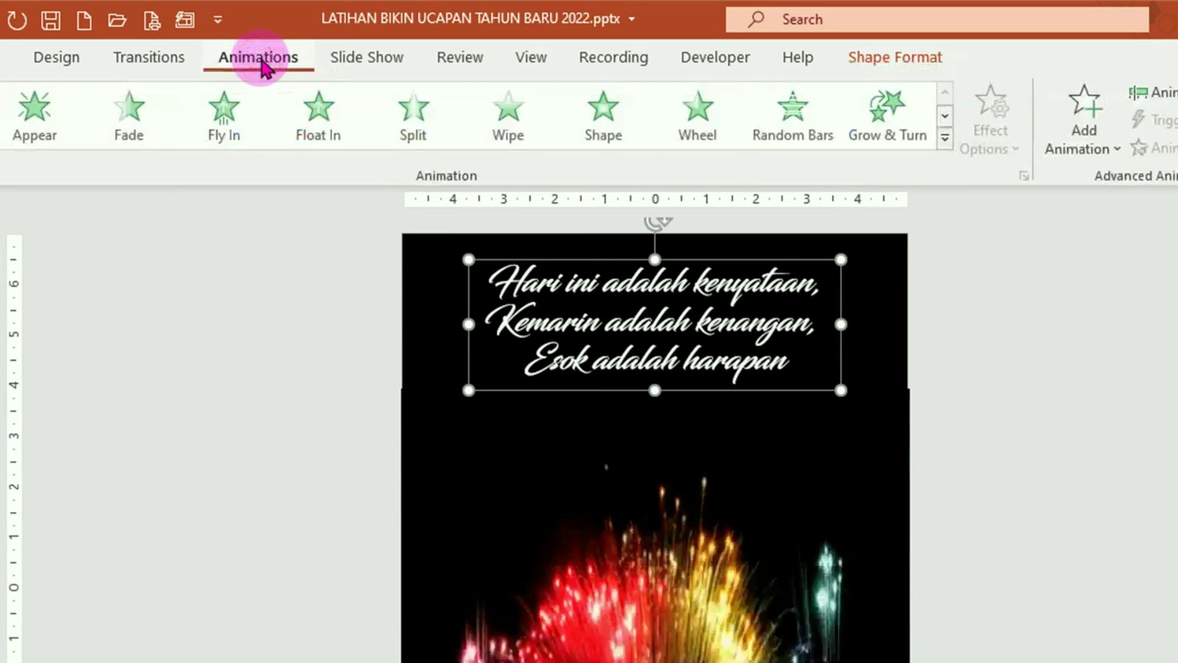
click(223, 133)
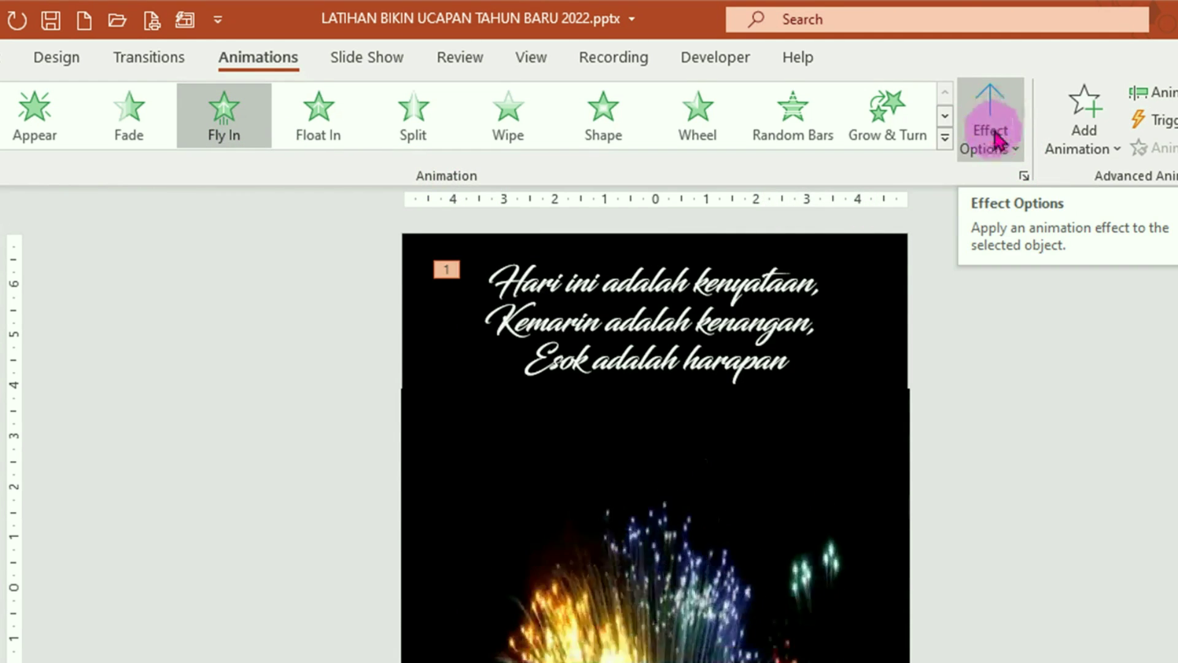
click(1017, 153)
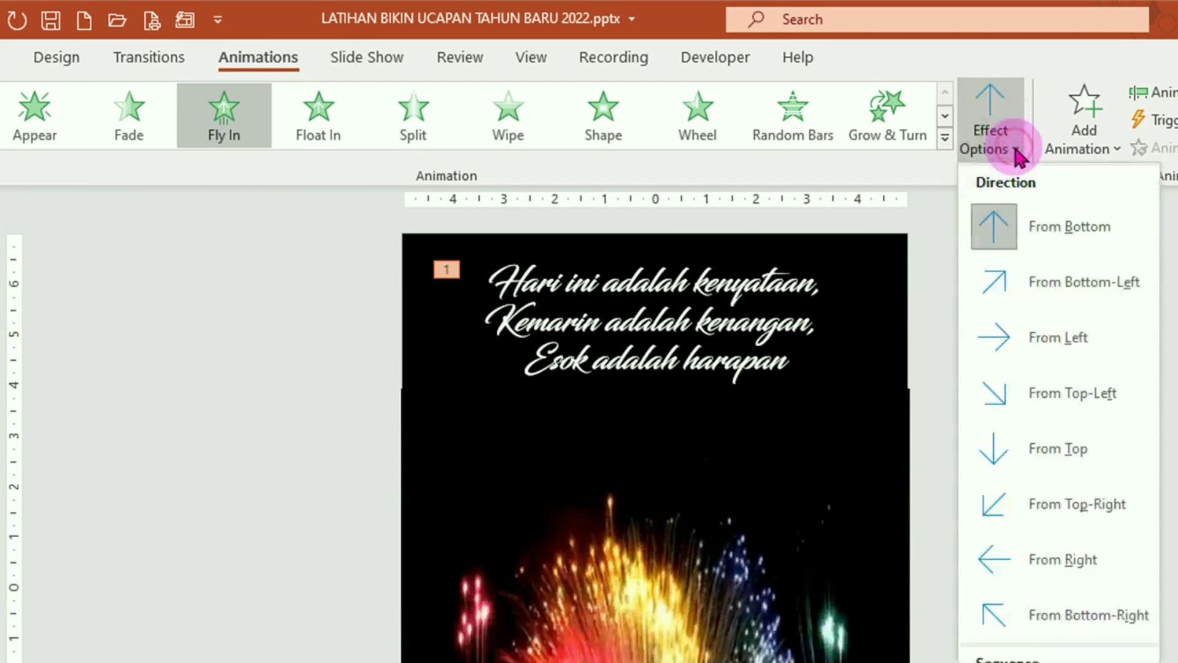
click(1073, 402)
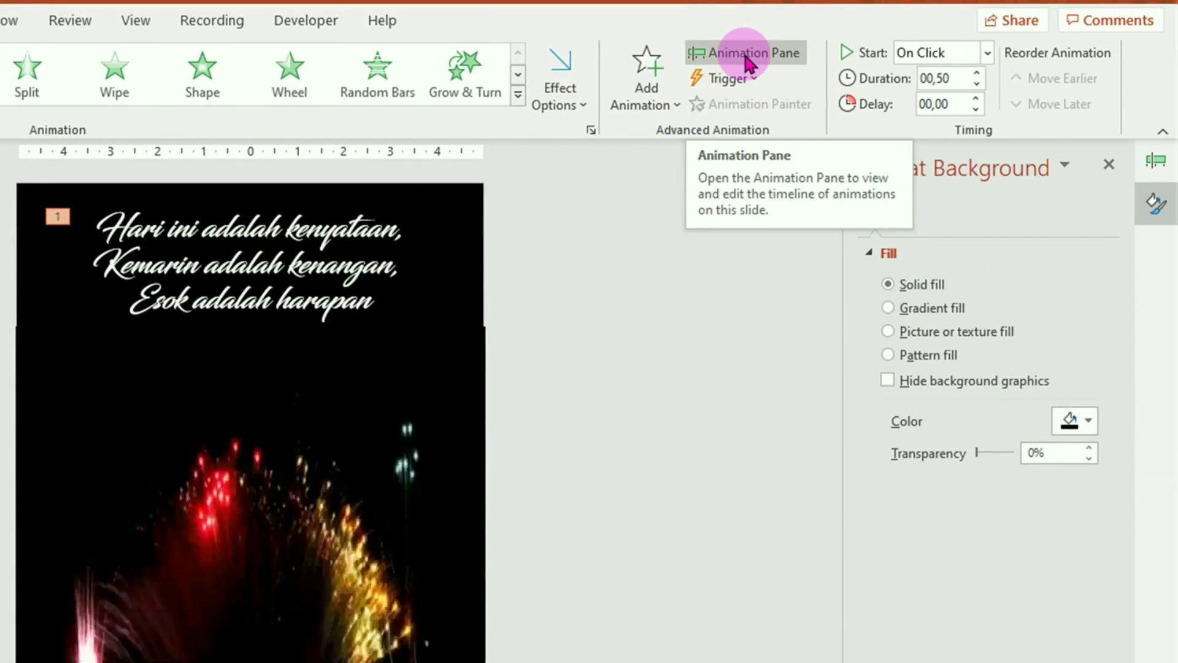
Open the effect options of the text's Fly In animation and make the text animate by letter.
click(748, 62)
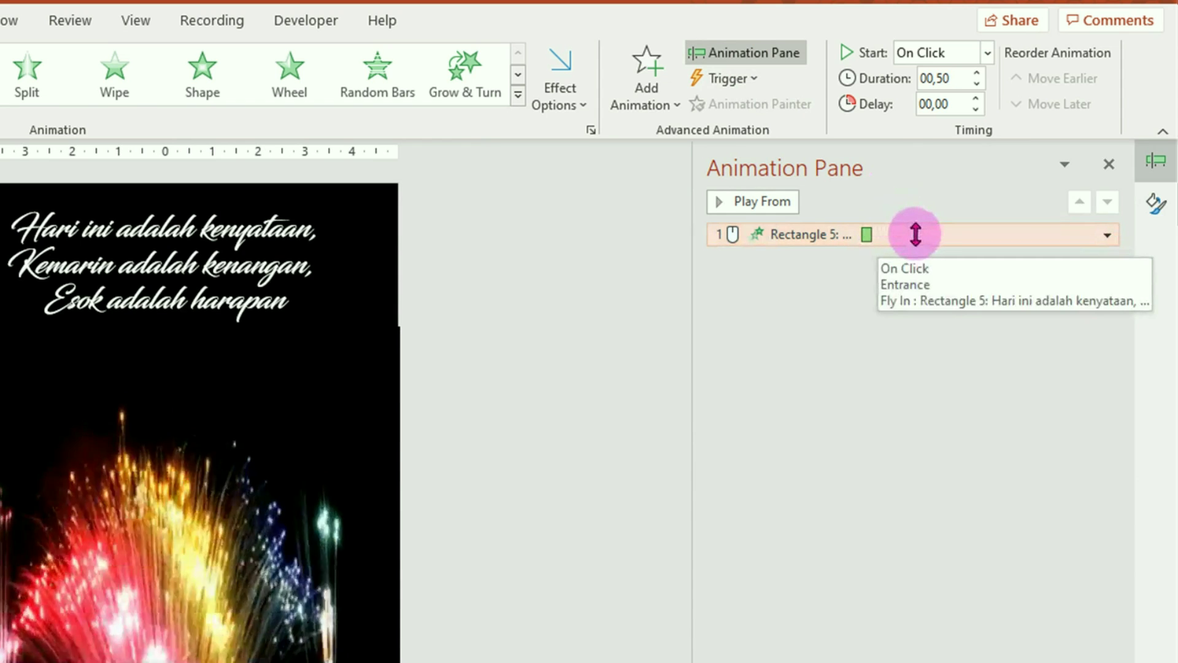
click(1108, 236)
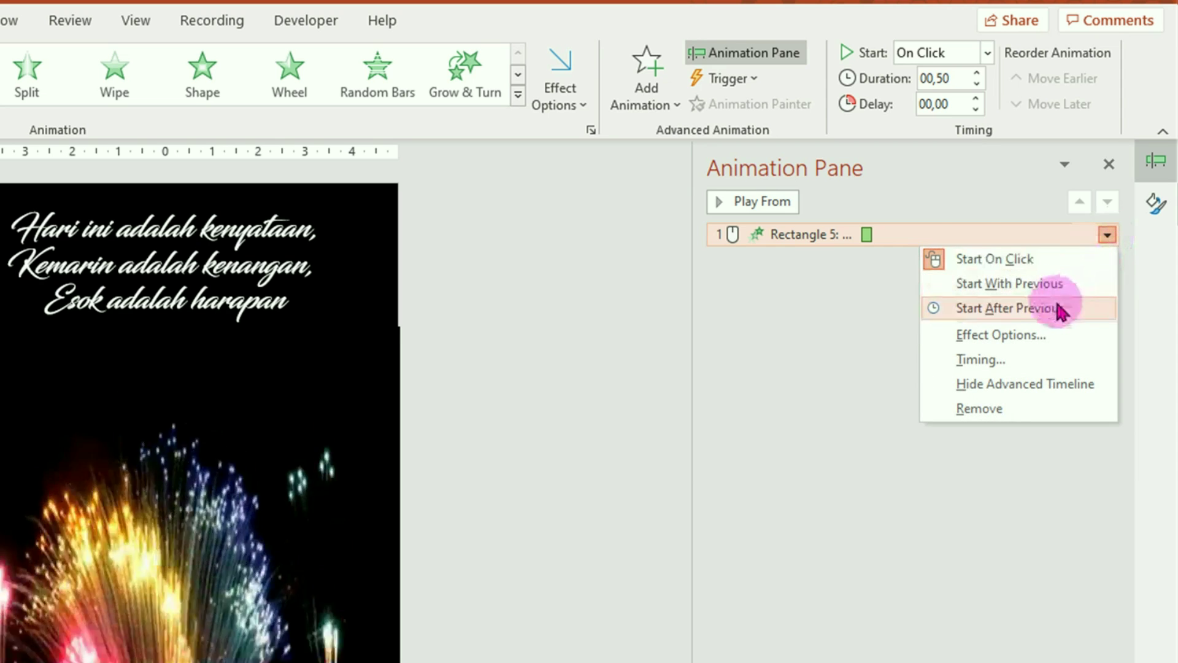
click(1038, 342)
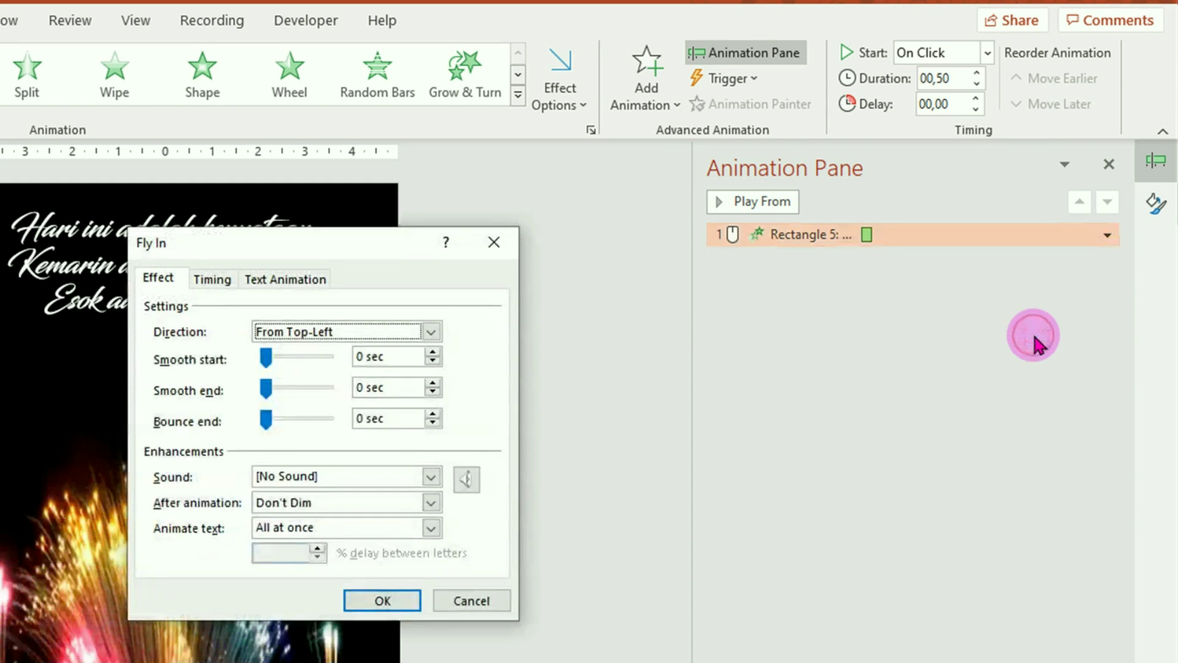
drag(344, 258, 510, 282)
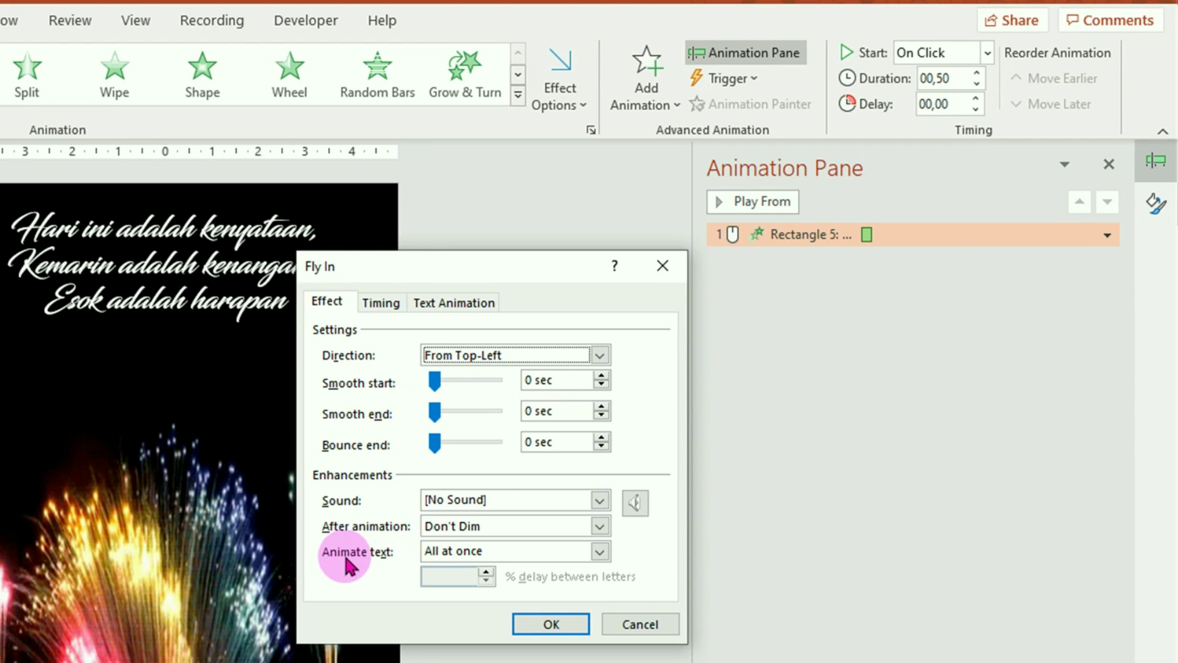
click(599, 550)
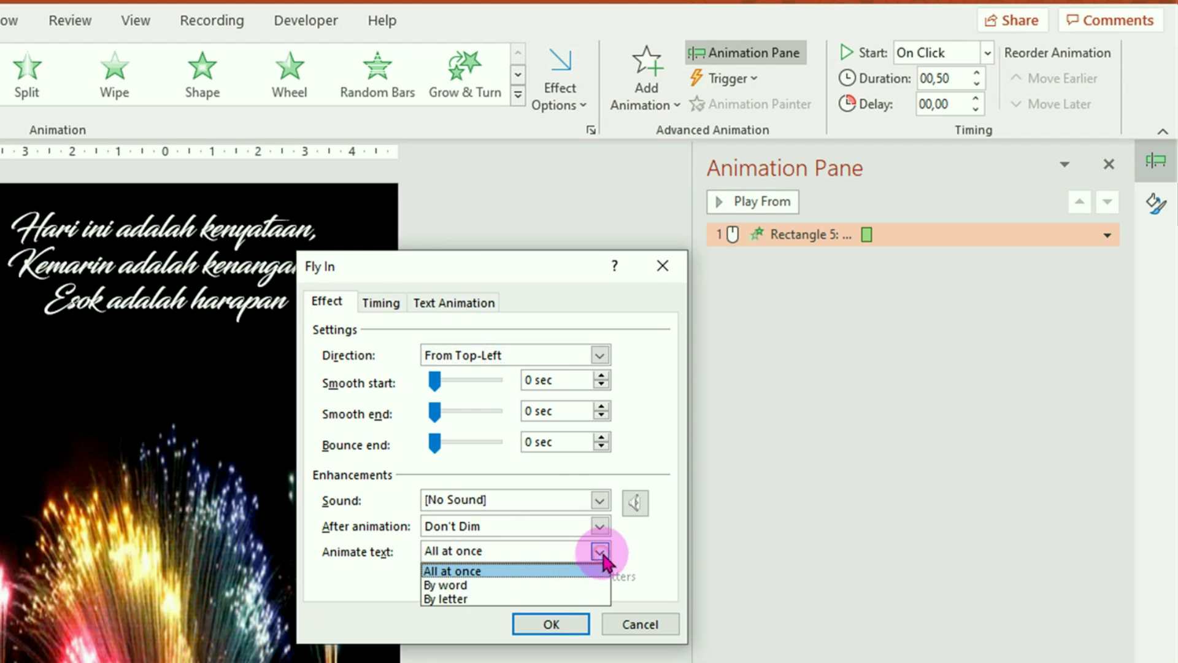
click(485, 599)
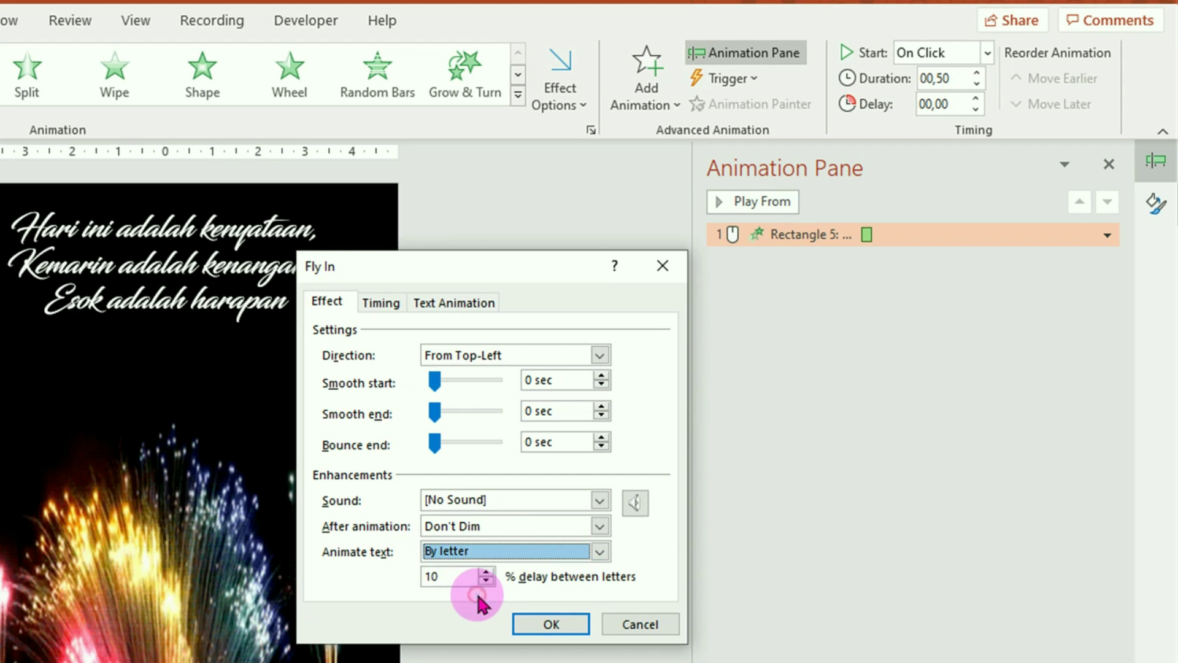
Set the Fly In animation's timing to start With Previous.
click(383, 305)
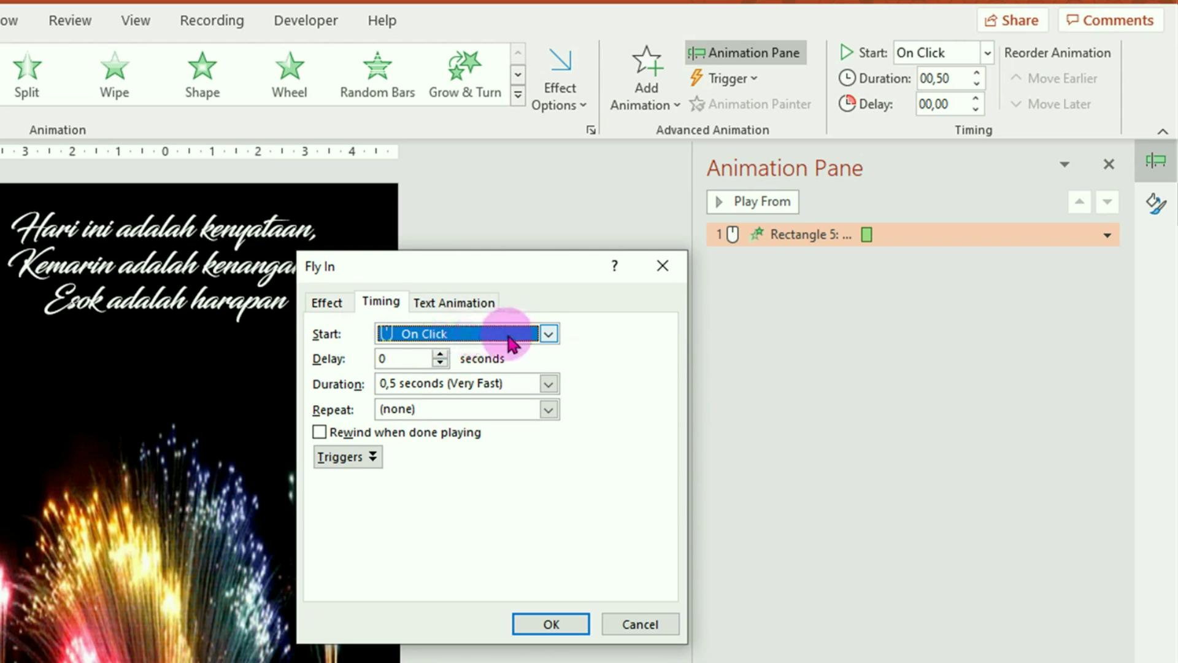
click(549, 335)
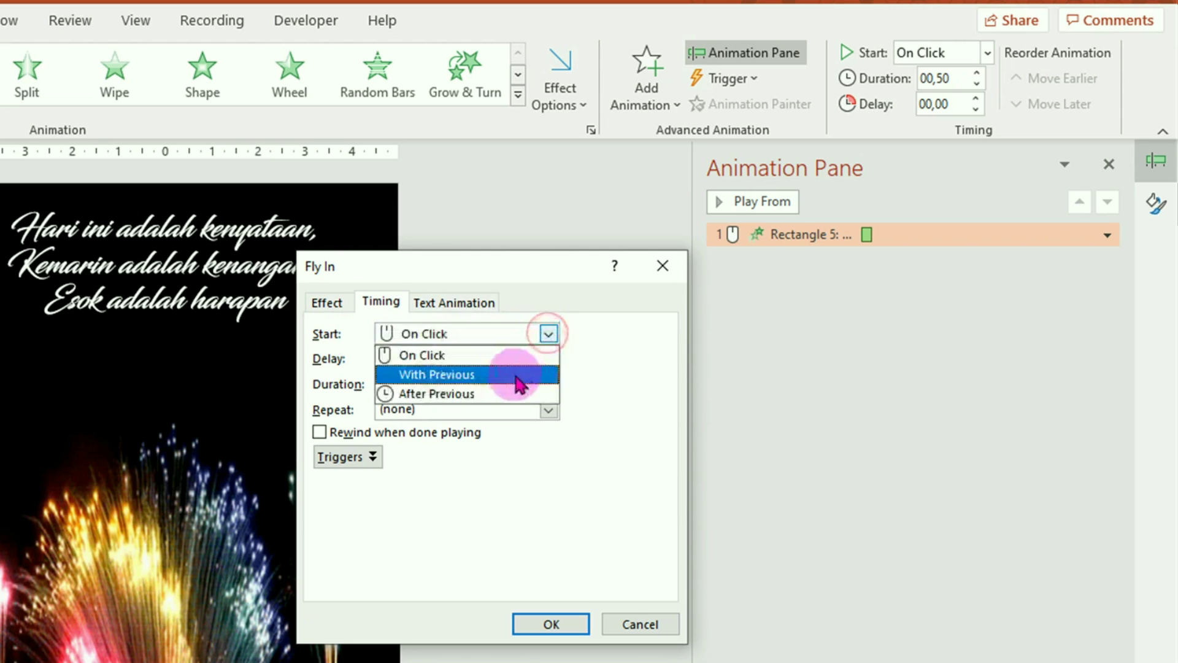
click(515, 374)
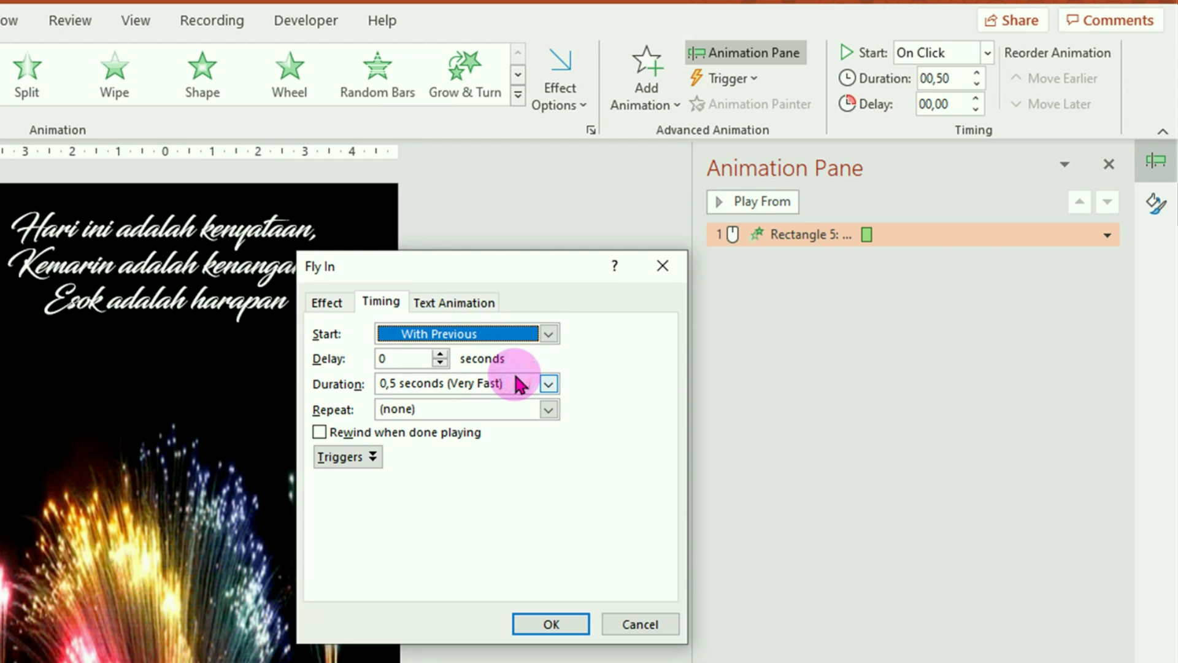
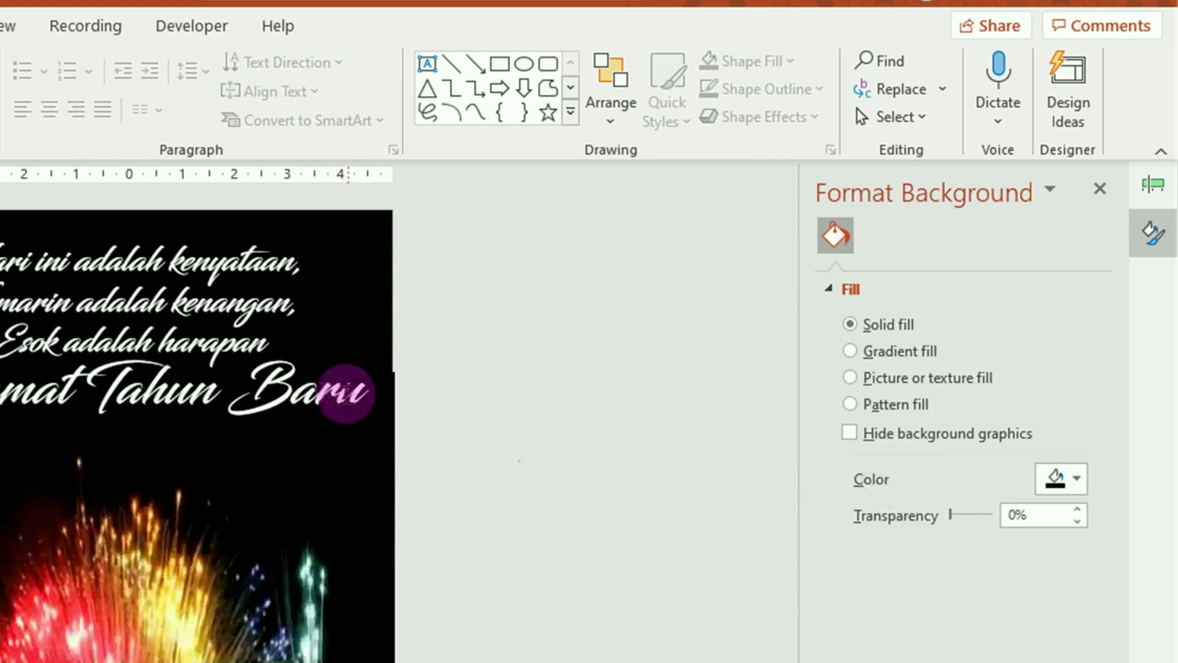
Give the "Tahun Baru" heading's text a linear gradient fill at a 50° angle.
click(341, 393)
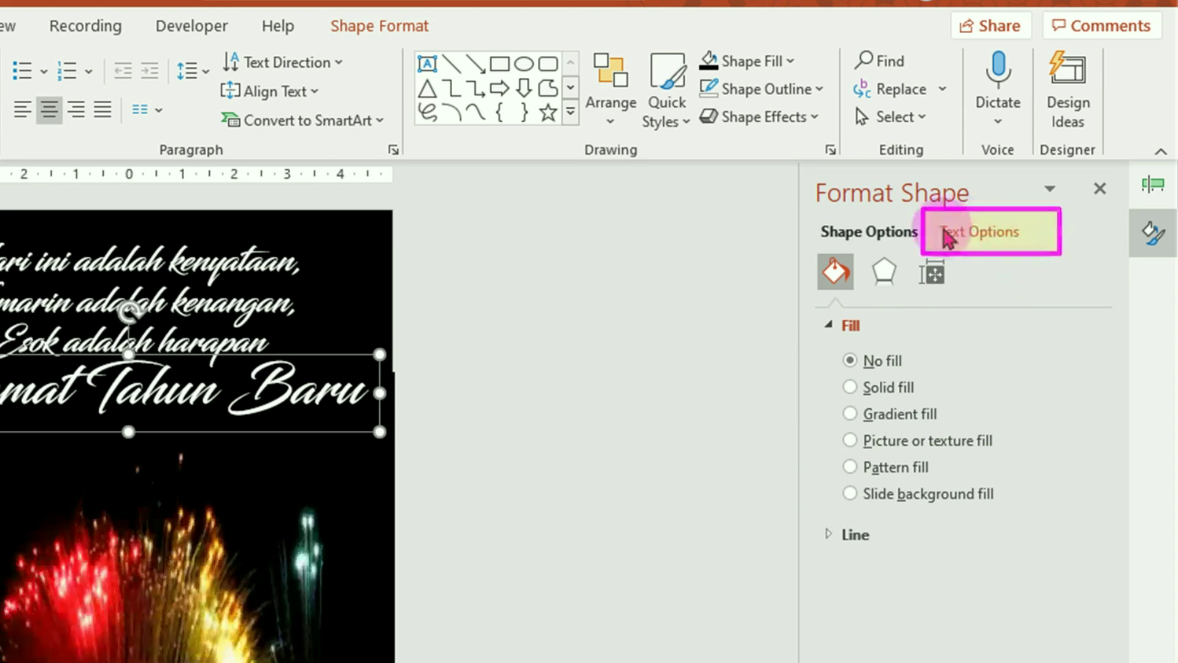
click(981, 234)
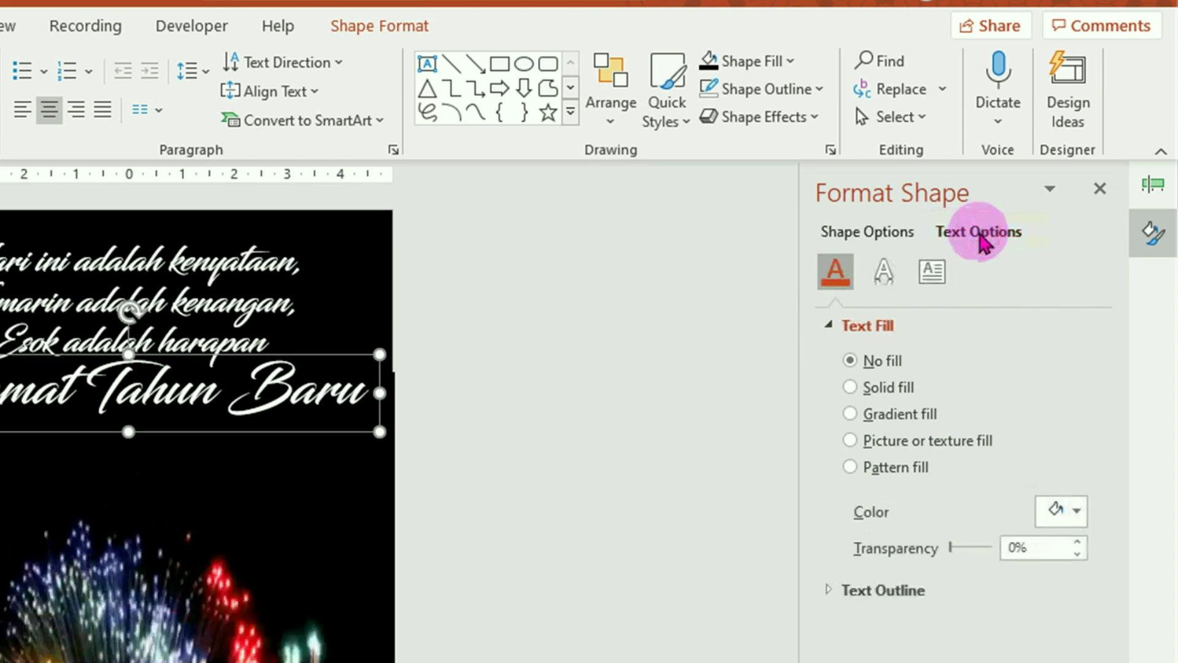
click(851, 415)
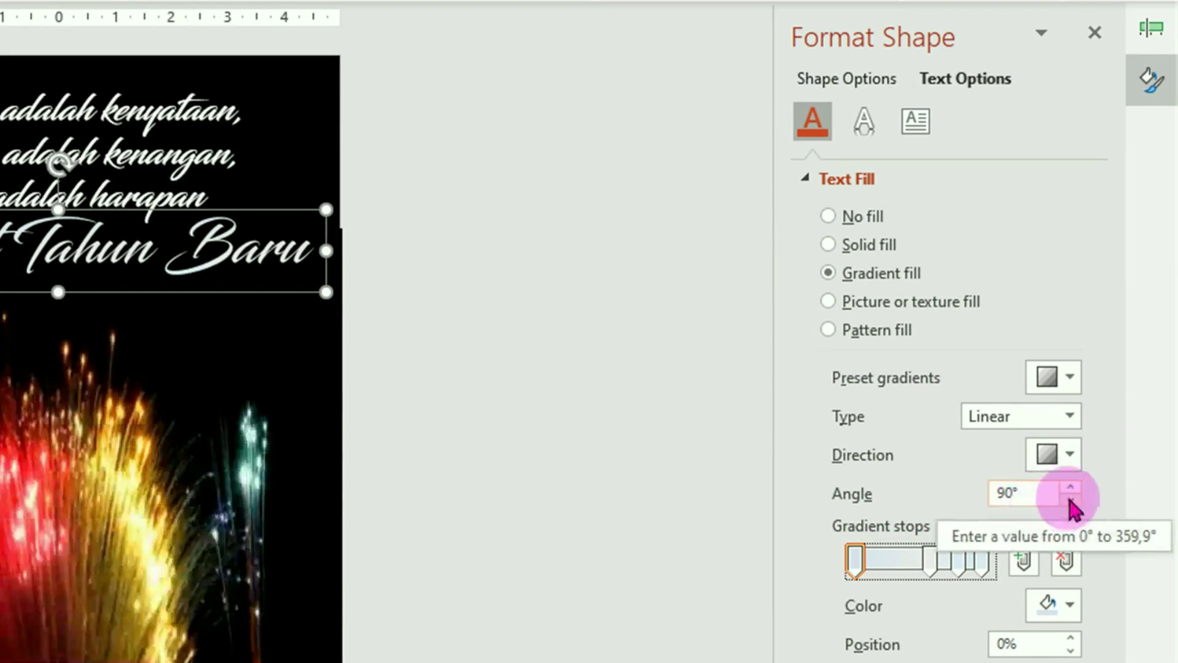
click(1071, 502)
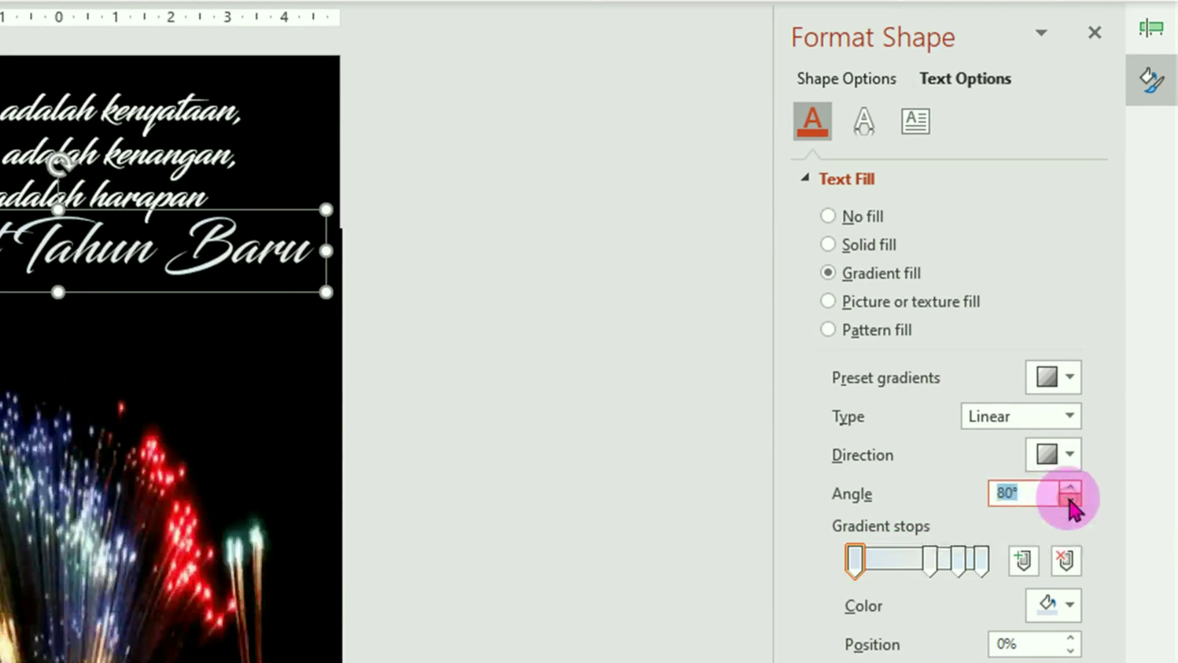
click(1072, 499)
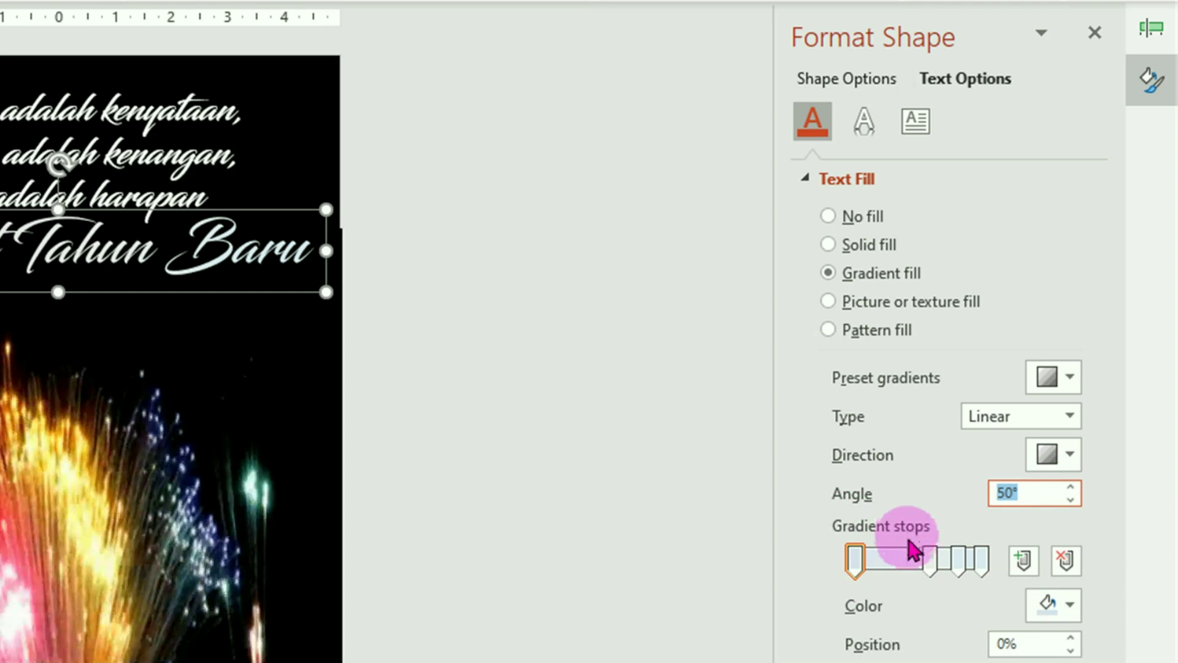
Set the heading gradient's first stop, at 0%, to cyan from the standard colour palette.
click(858, 566)
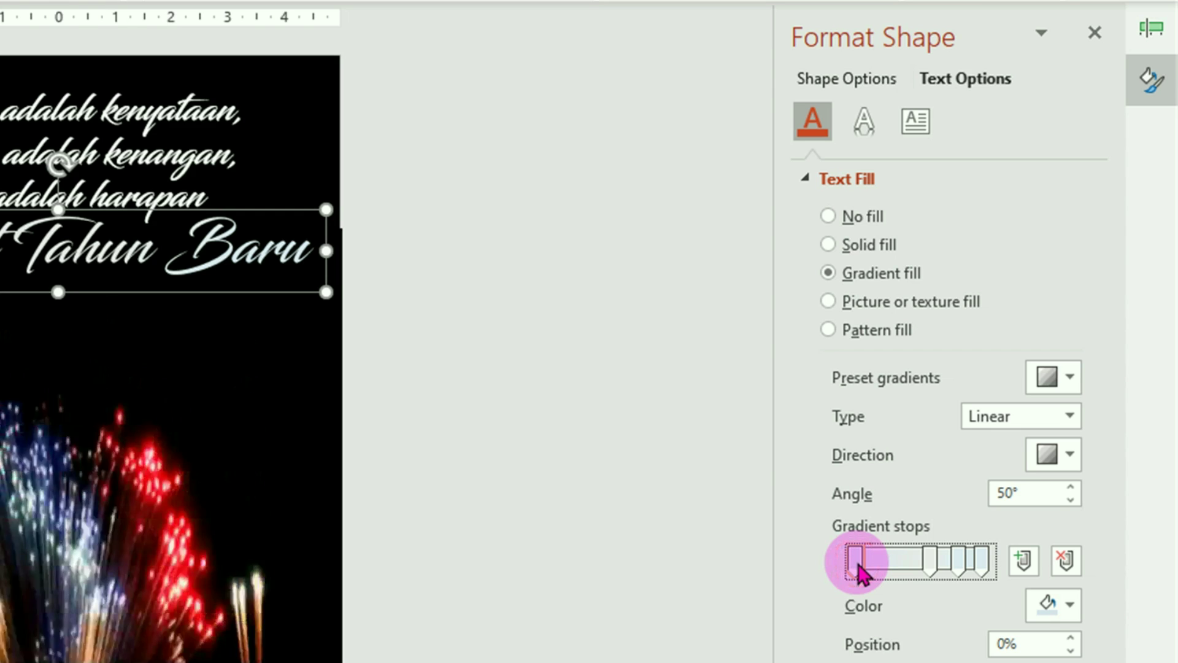
click(1070, 606)
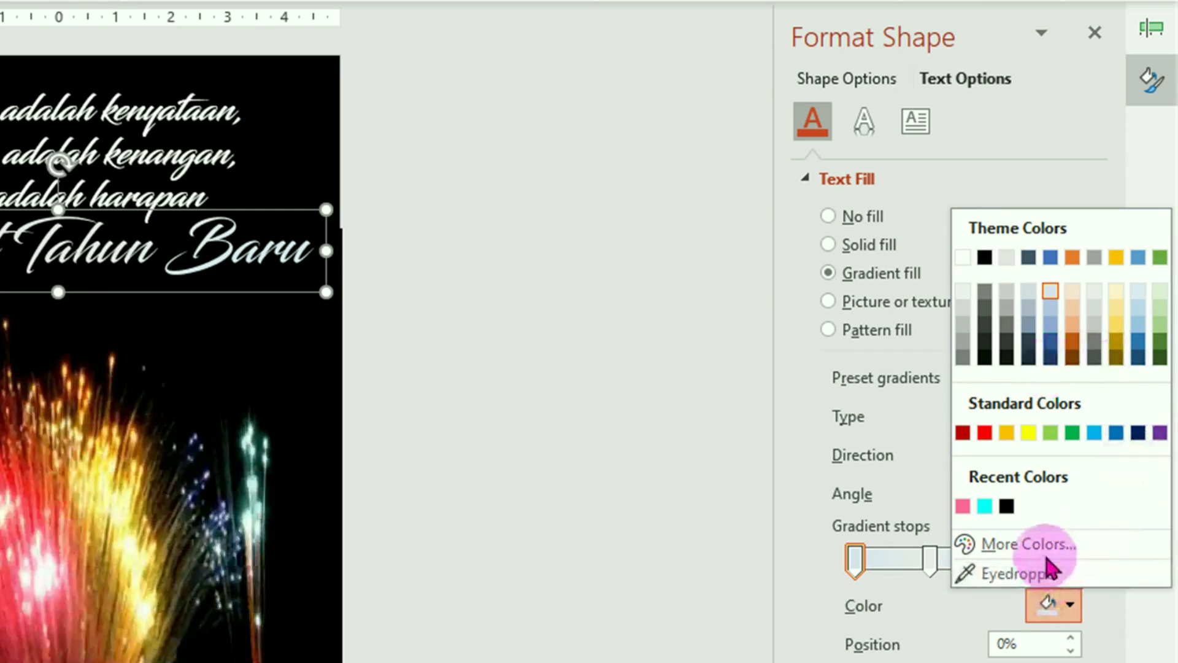
click(1051, 553)
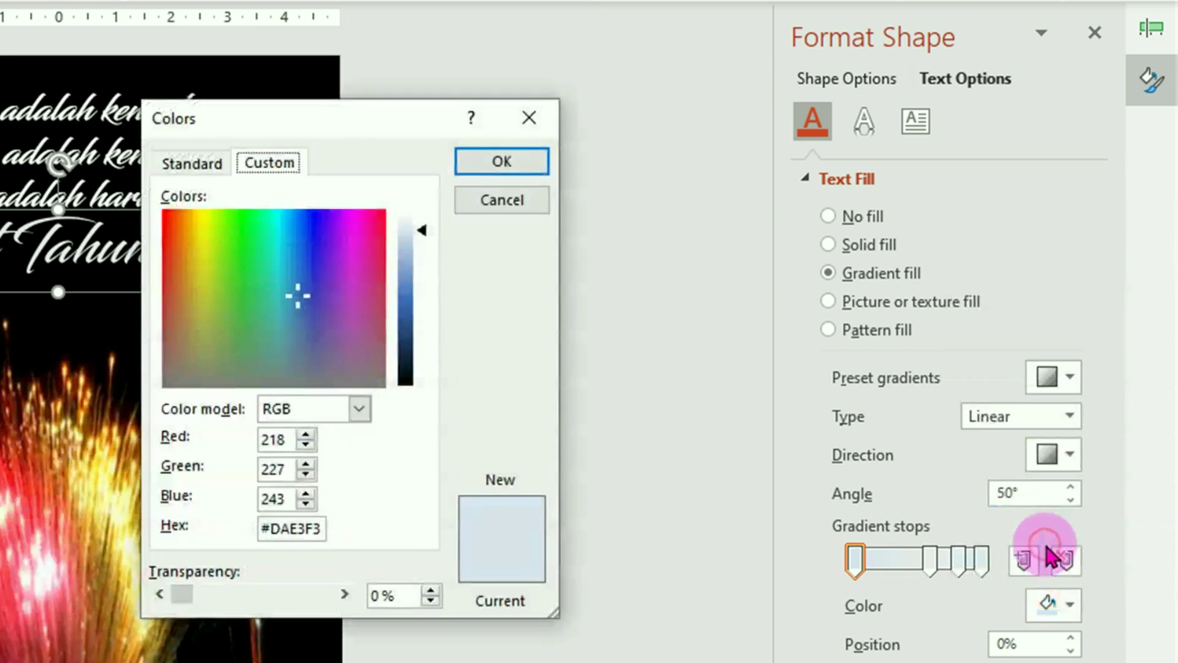
drag(185, 130, 395, 129)
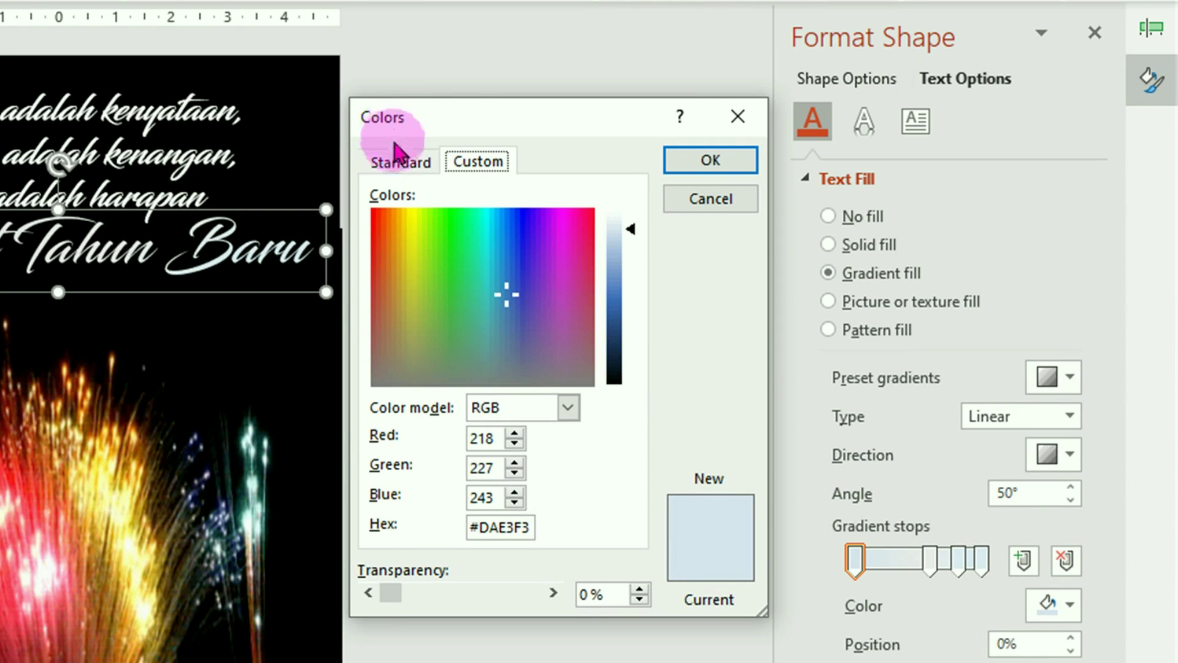
click(400, 163)
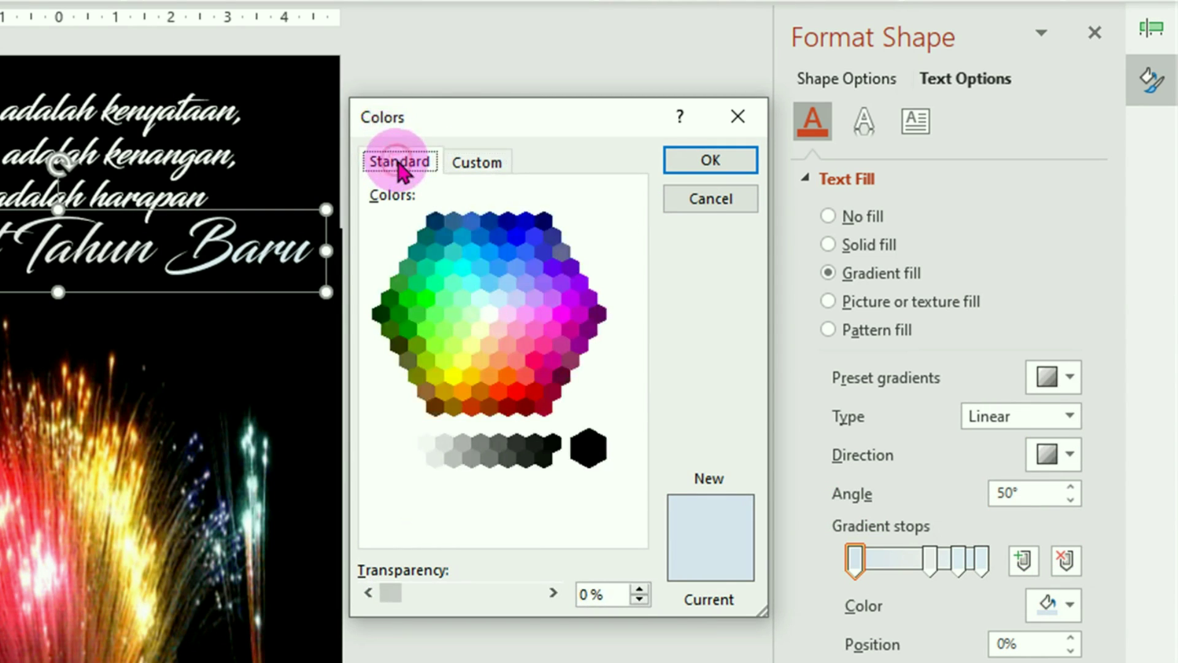
click(463, 268)
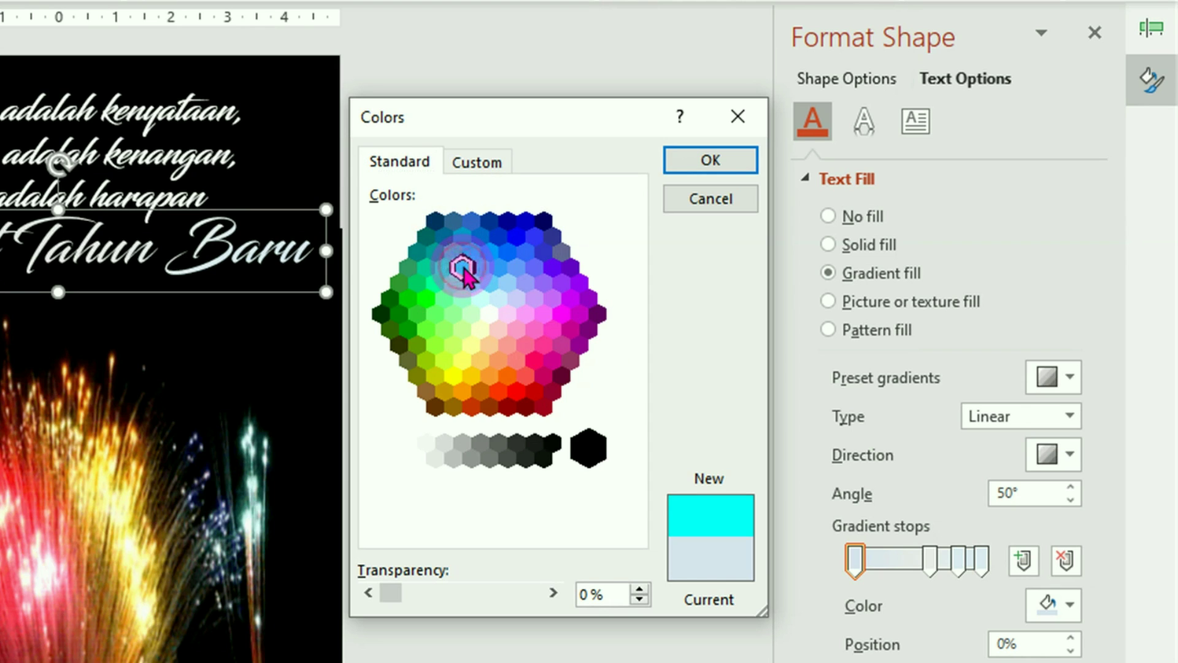
click(721, 163)
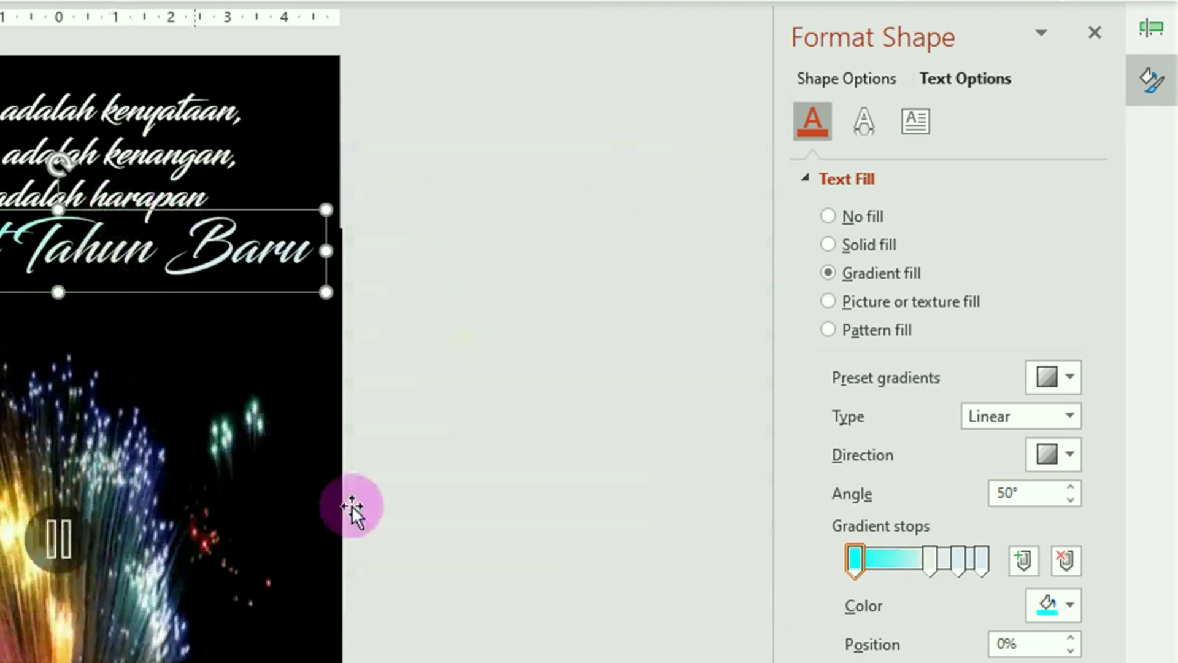
Reposition the heading gradient's second stop to 30% and colour it yellow.
click(929, 562)
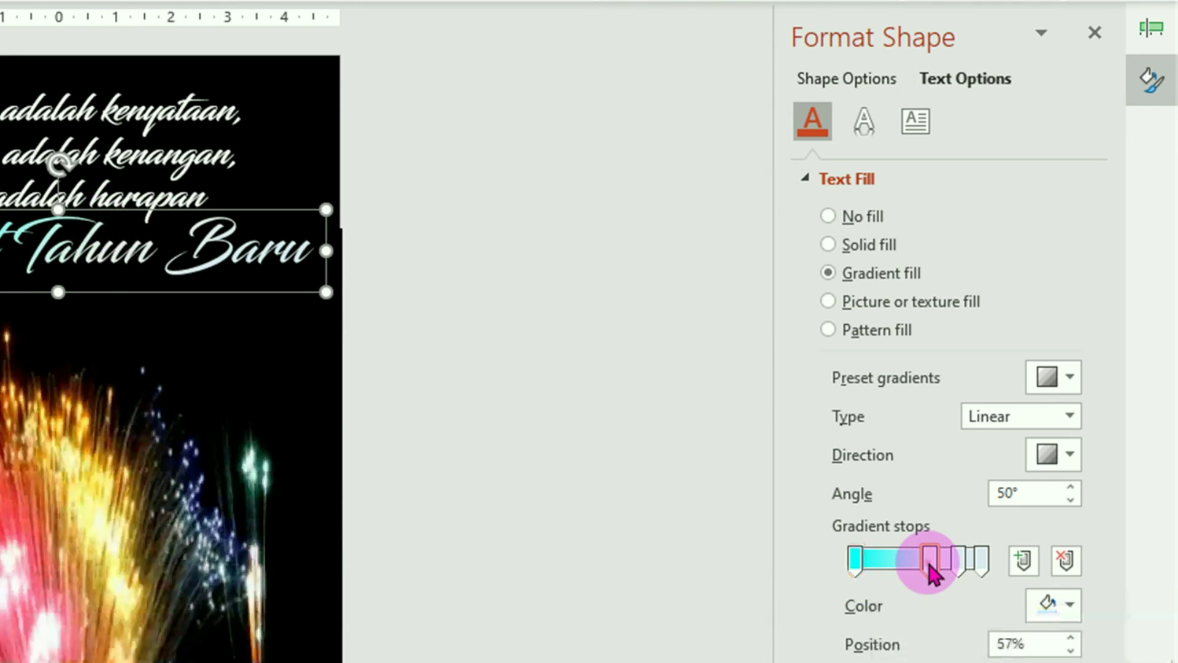
drag(930, 566, 902, 571)
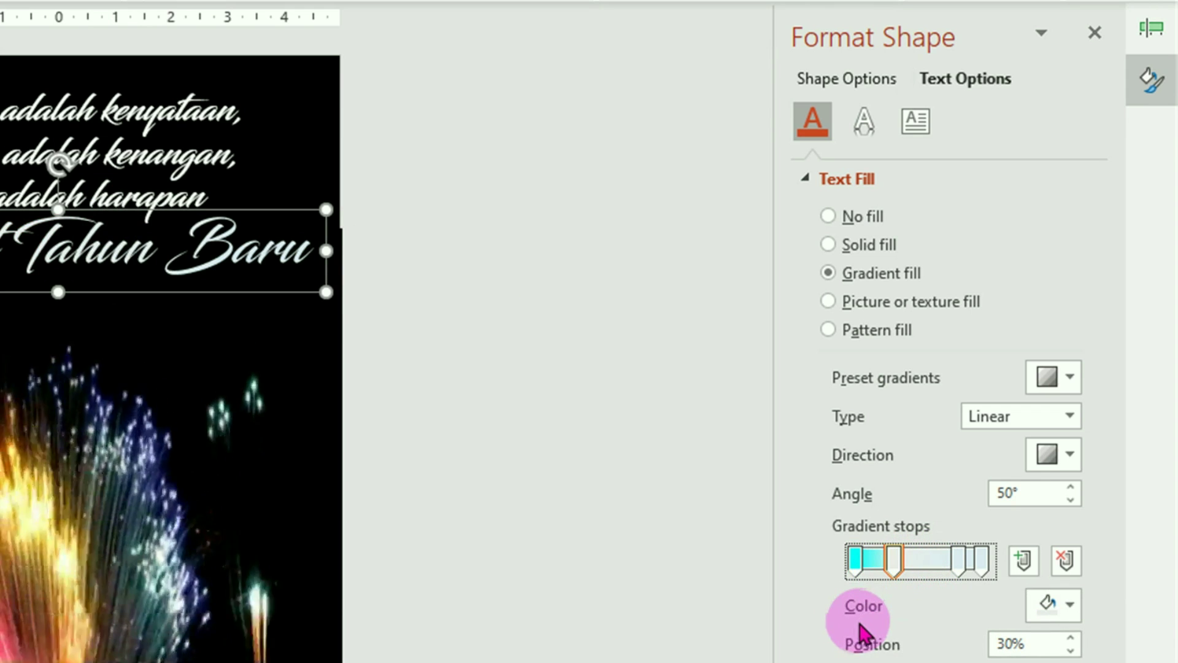
click(1069, 607)
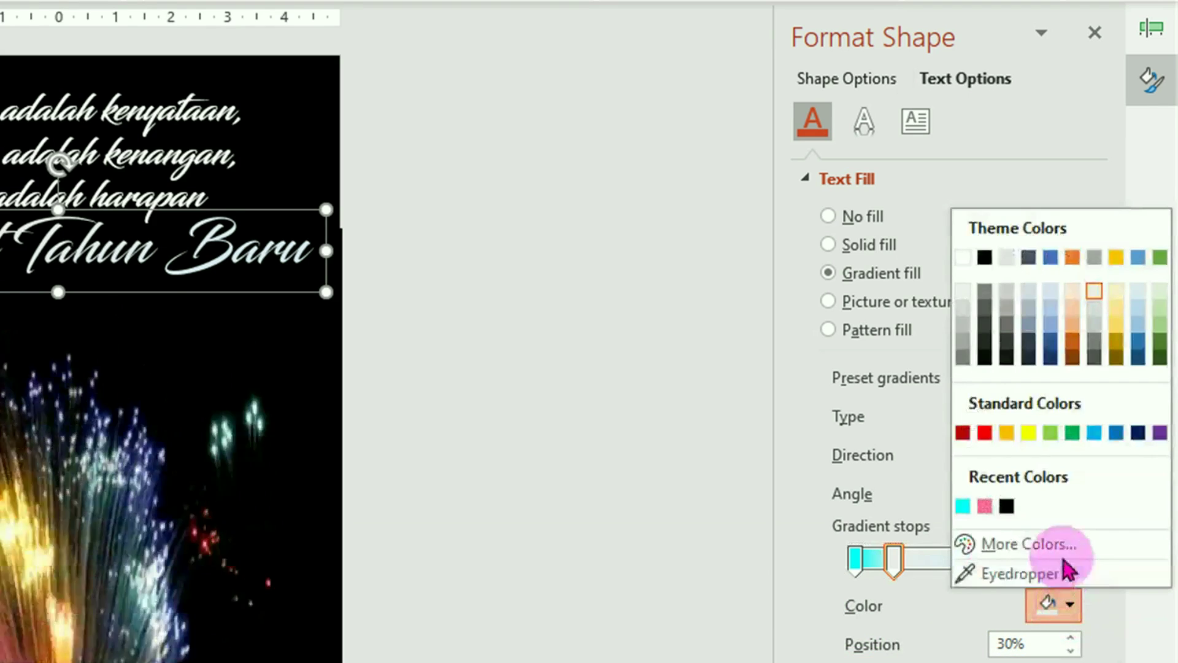
click(1029, 434)
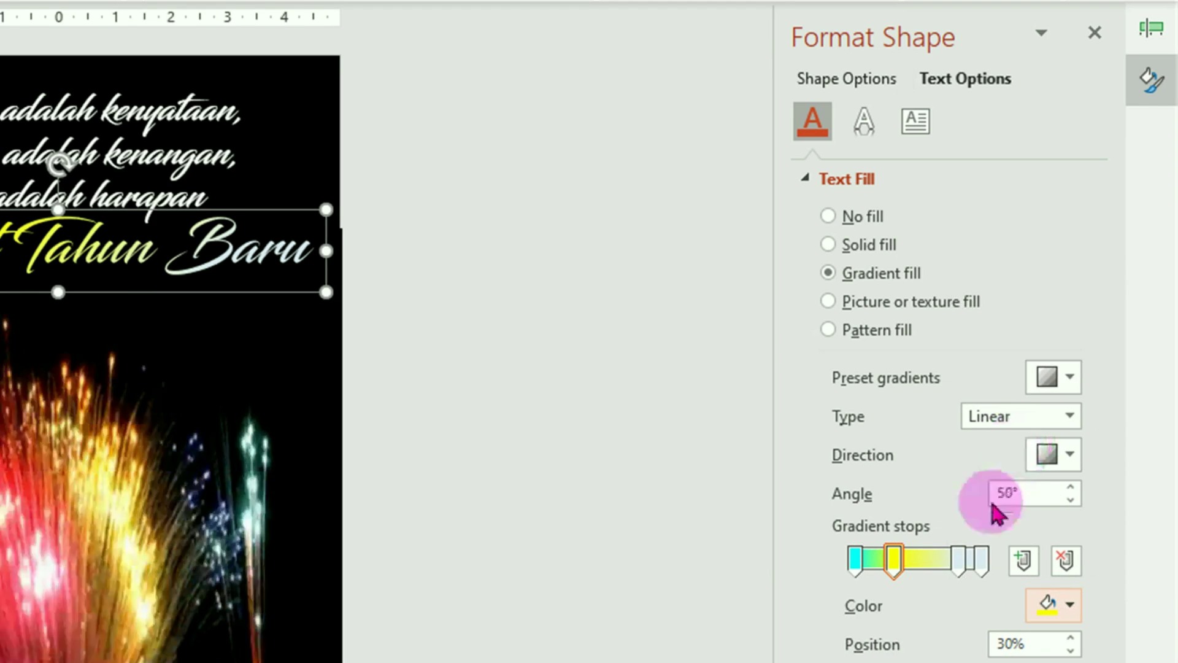
Reposition the heading gradient's third stop to 70% and colour it pink from the standard colour palette.
drag(961, 575, 952, 577)
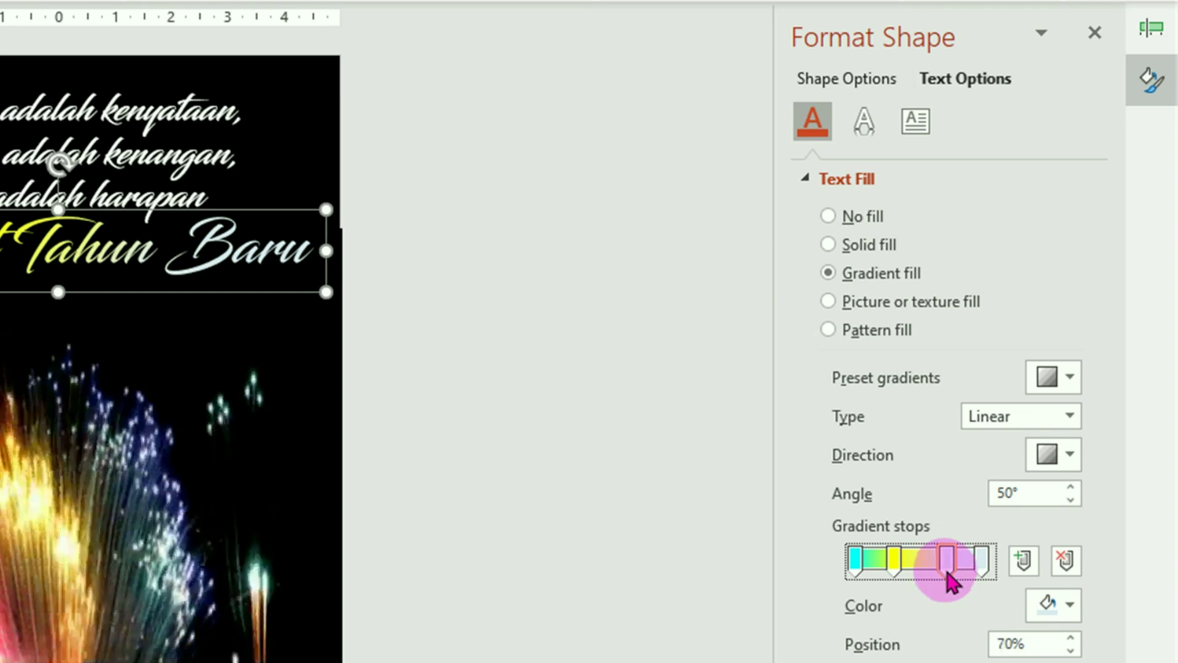
click(1071, 607)
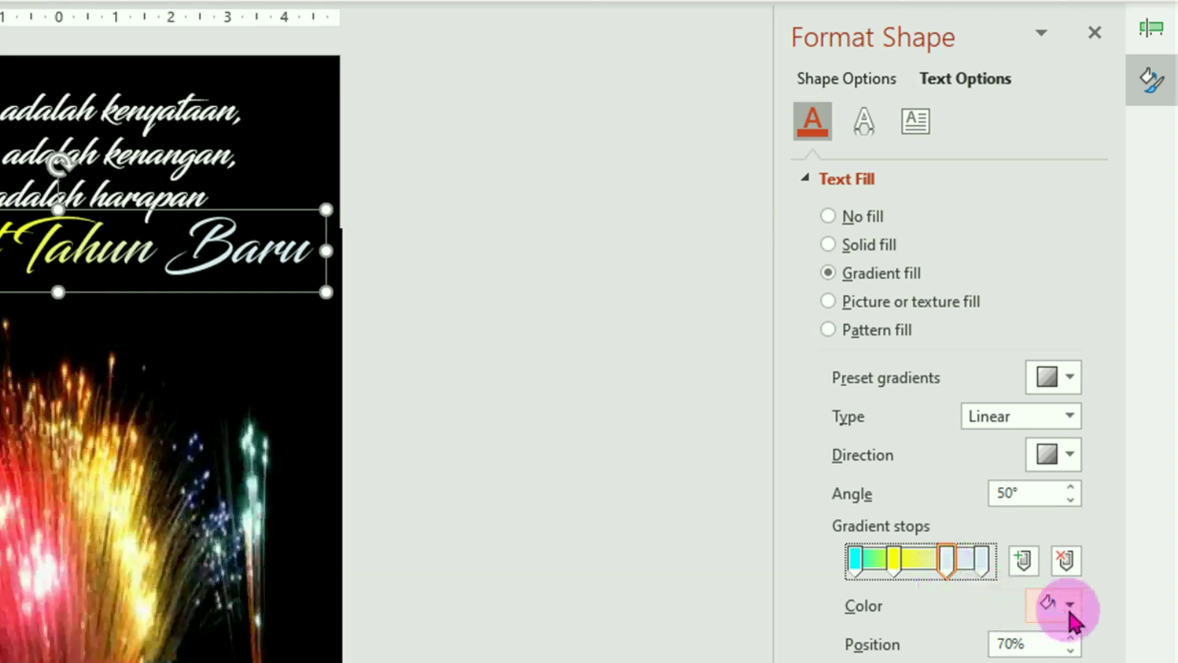
click(1071, 607)
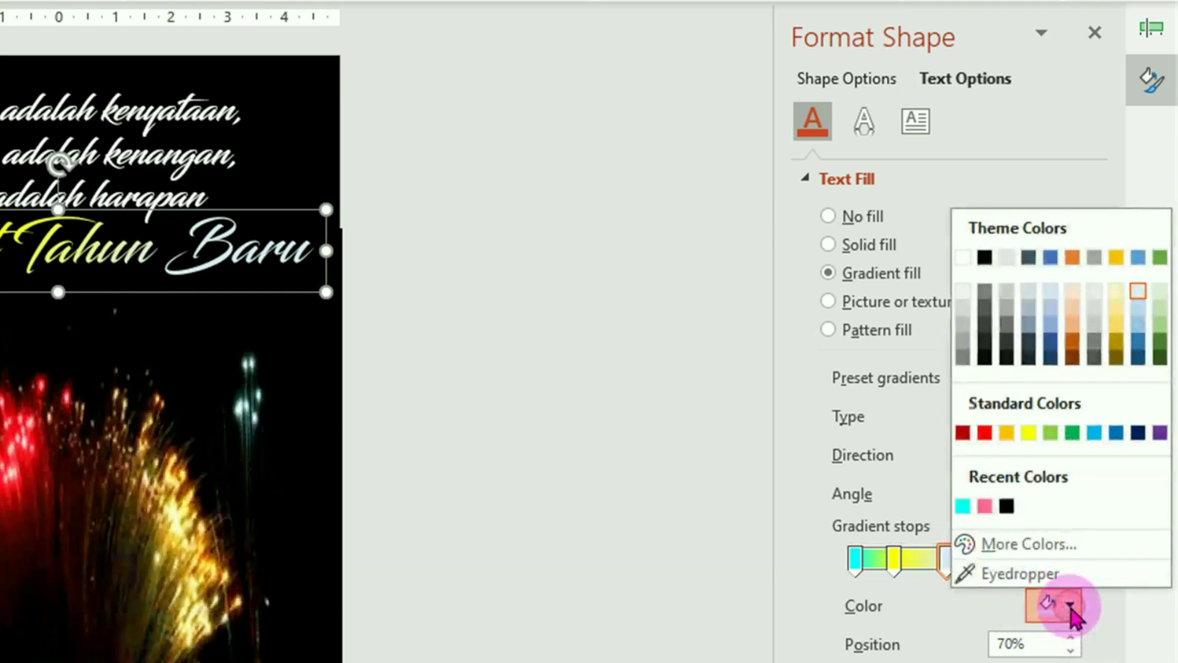
click(1066, 545)
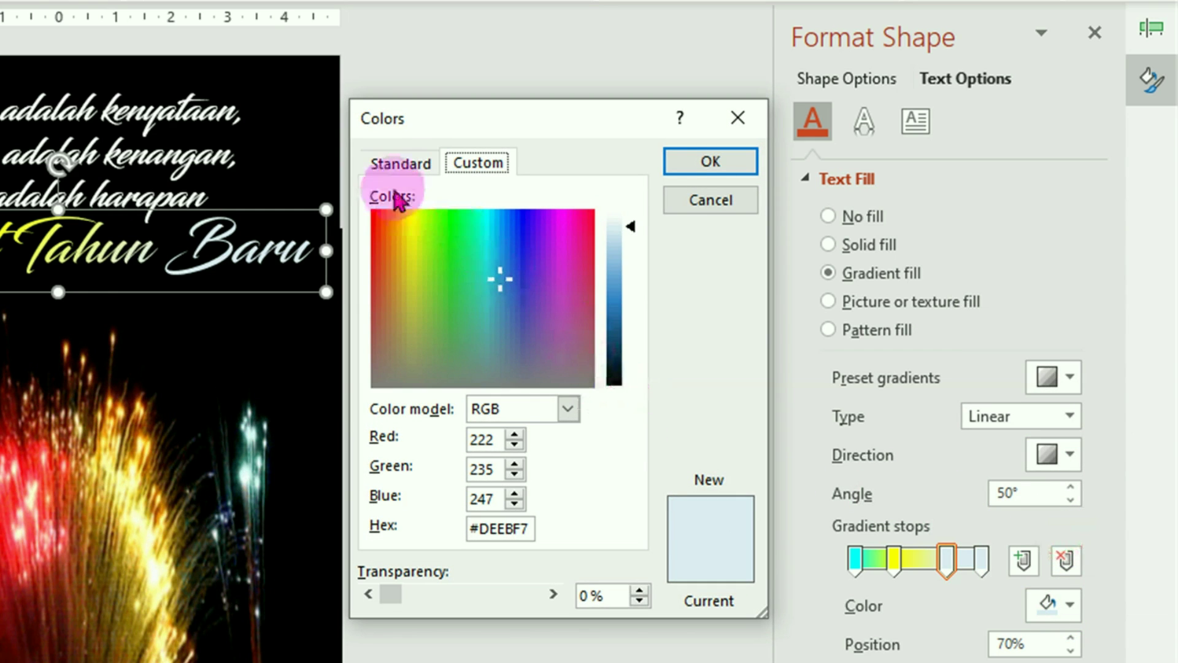
click(401, 164)
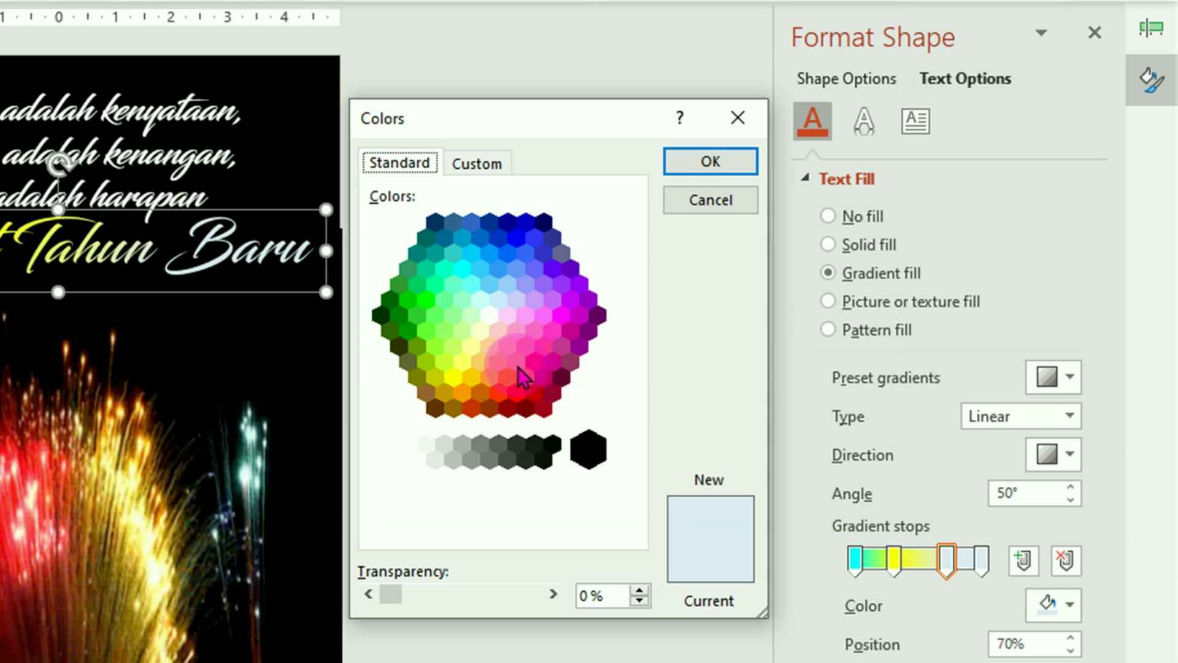
click(525, 347)
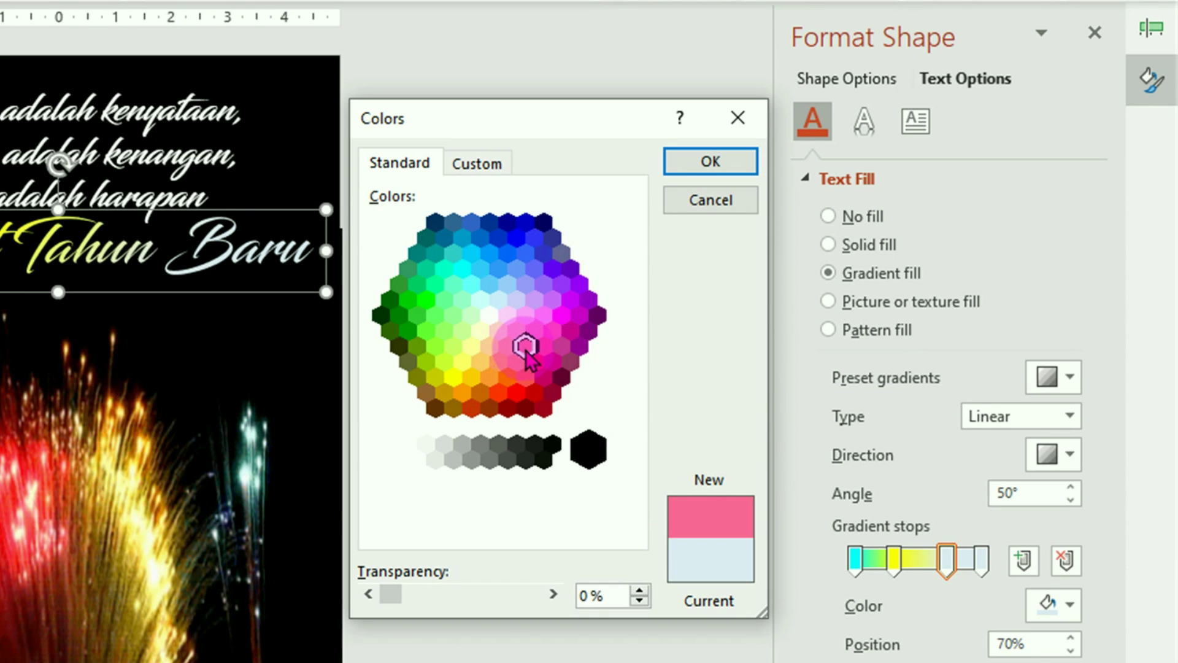
click(717, 169)
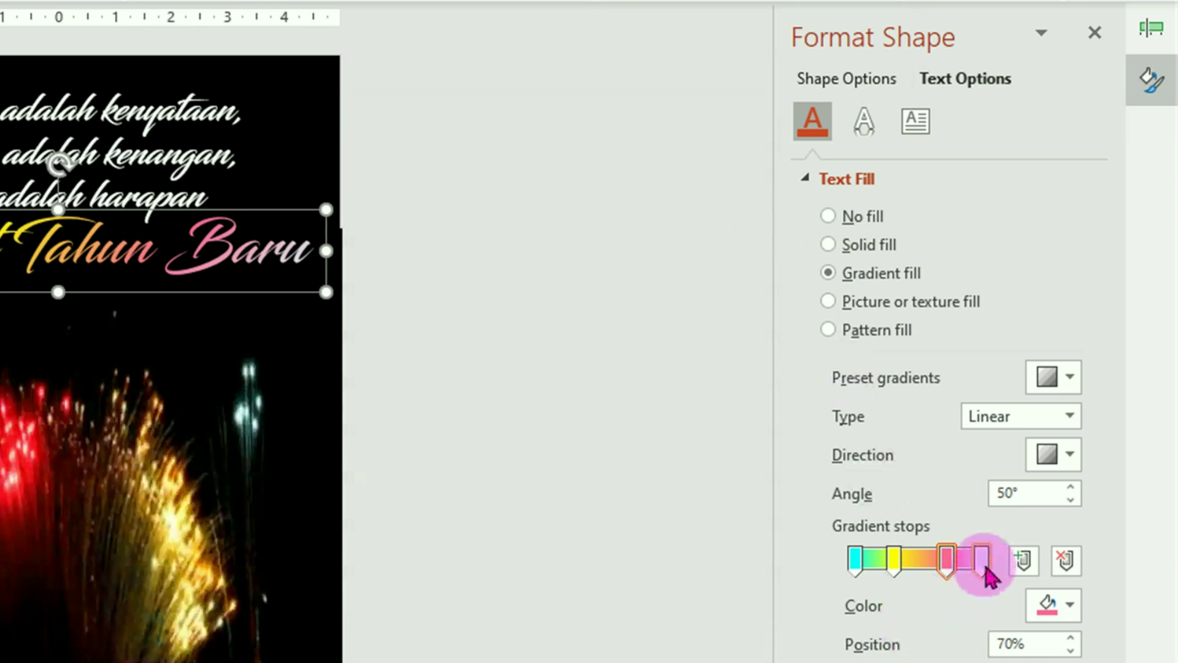
Reposition the heading gradient's last stop to 100% and colour it bright purple from the standard colour palette.
drag(985, 574, 1024, 571)
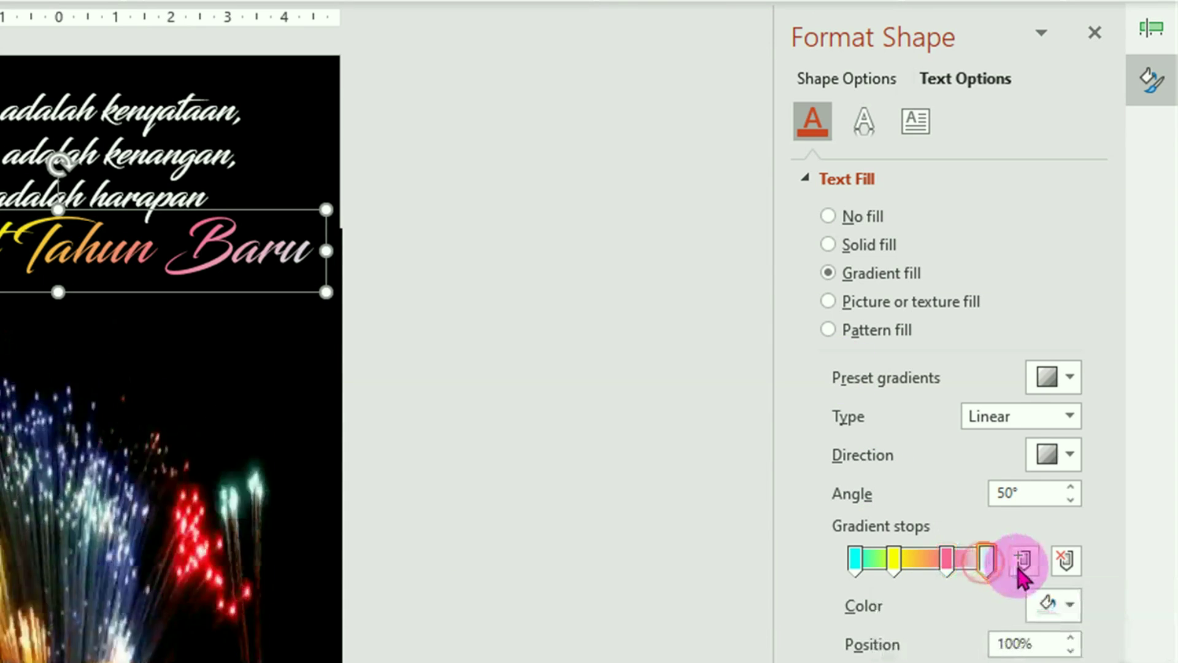
click(1071, 605)
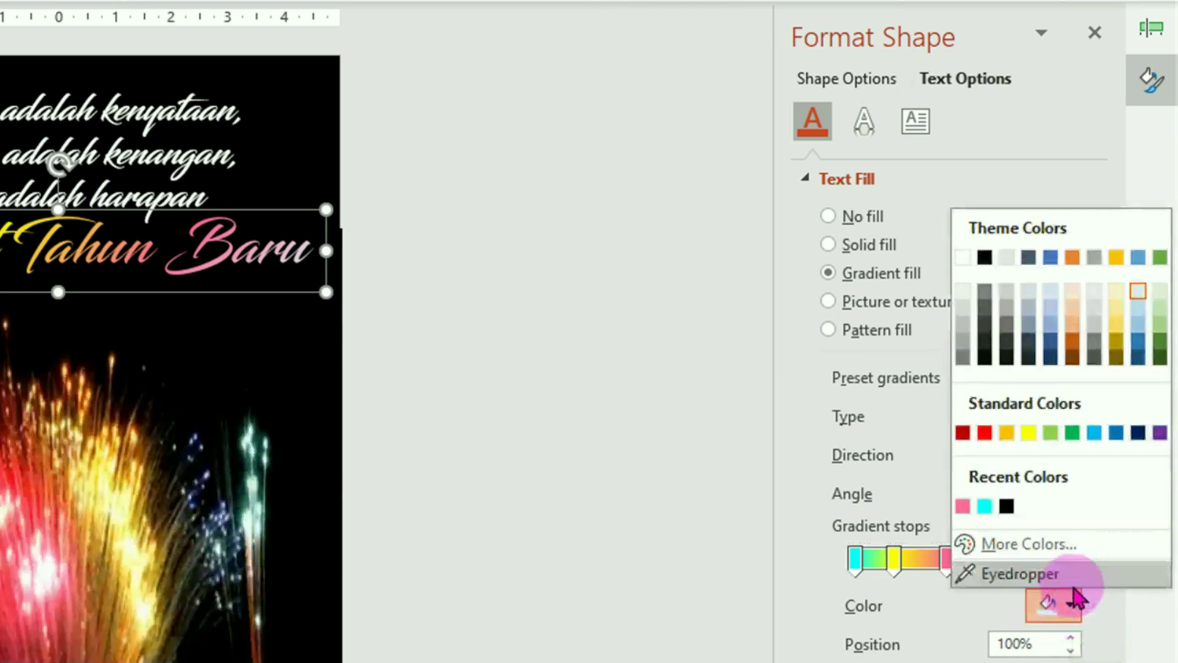
click(1077, 550)
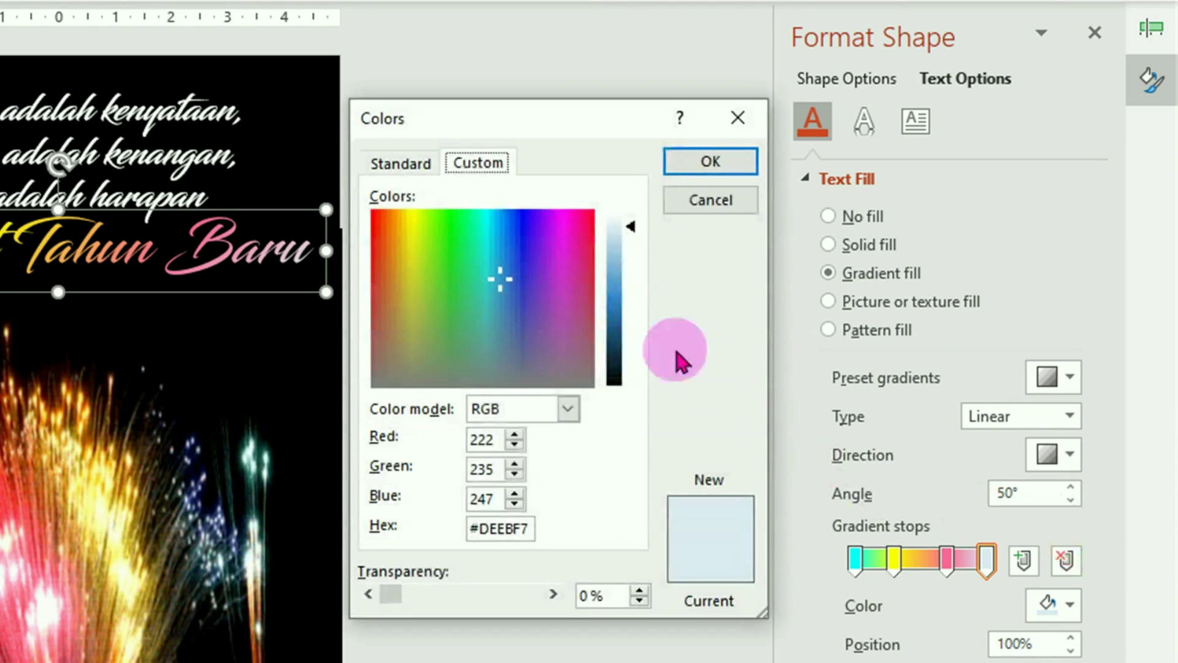
click(417, 175)
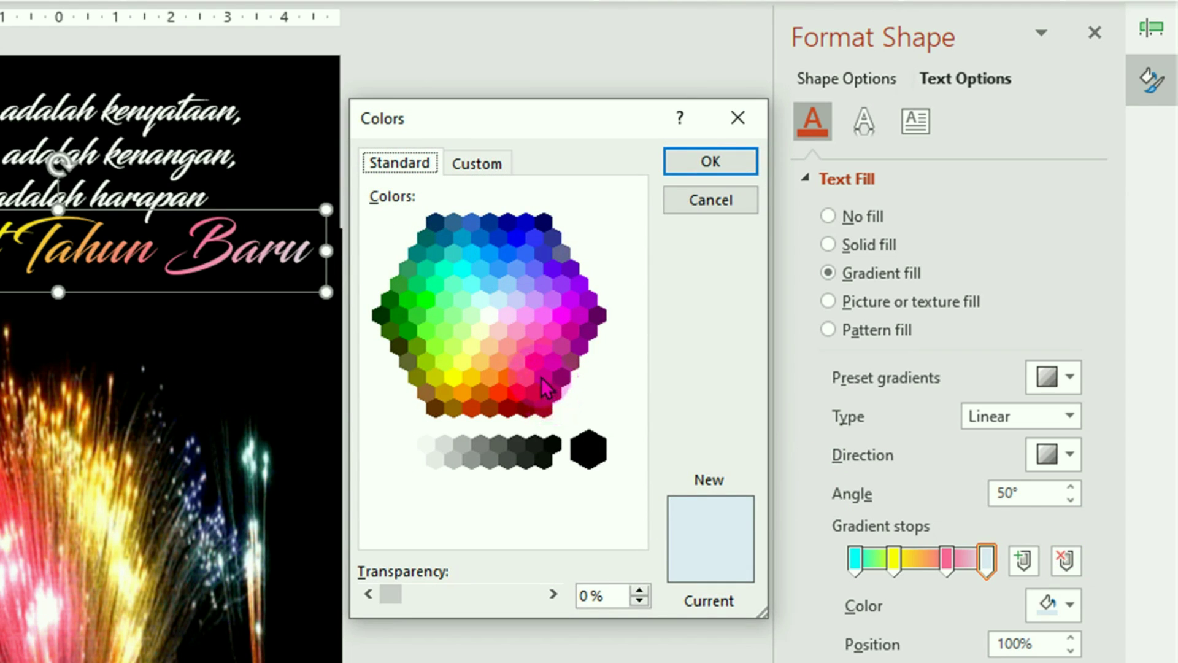
click(571, 299)
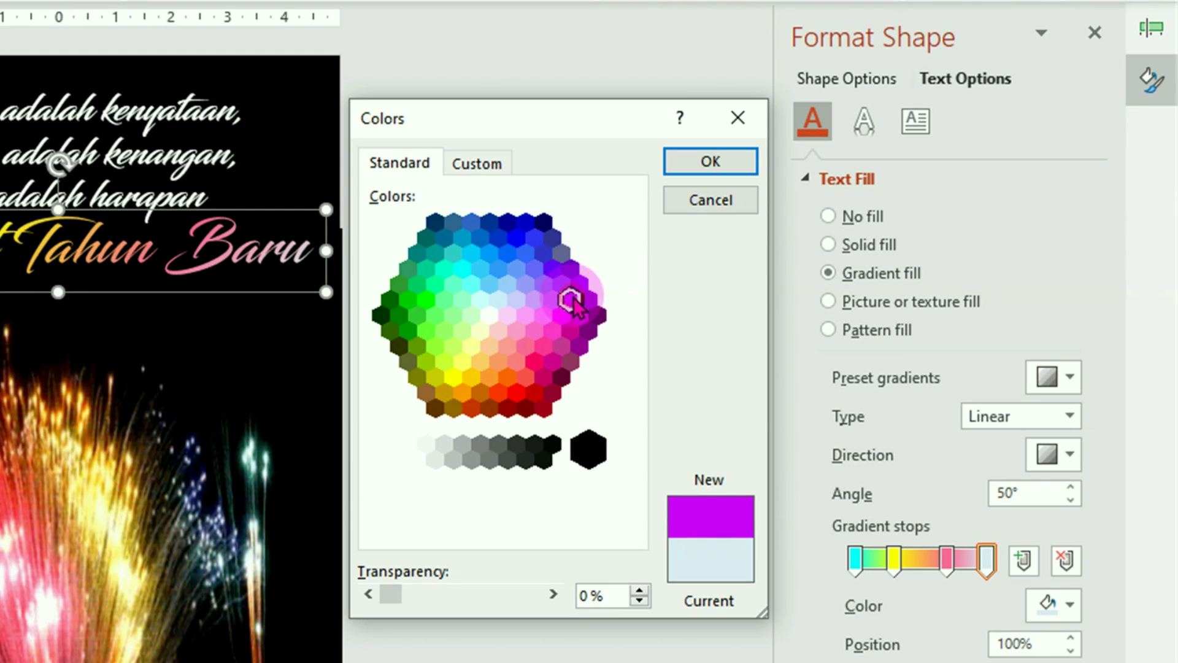
click(725, 164)
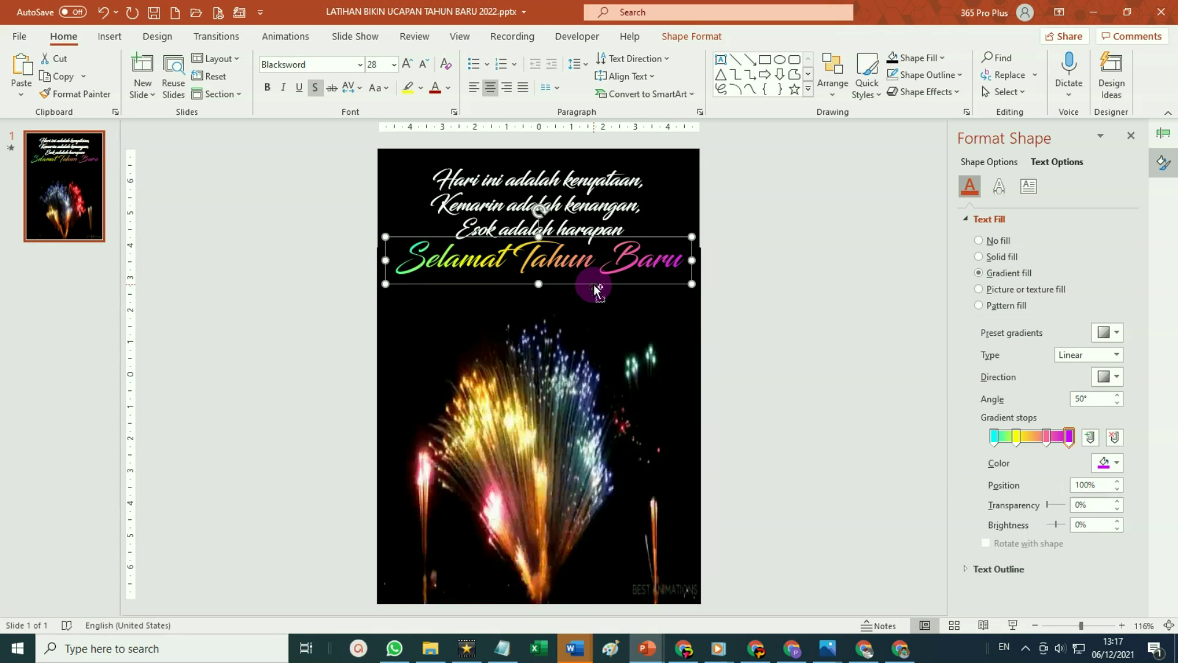
Duplicate the "Selamat Tahun Baru" heading directly below itself and replace the copy's text with "2022".
drag(596, 287, 592, 319)
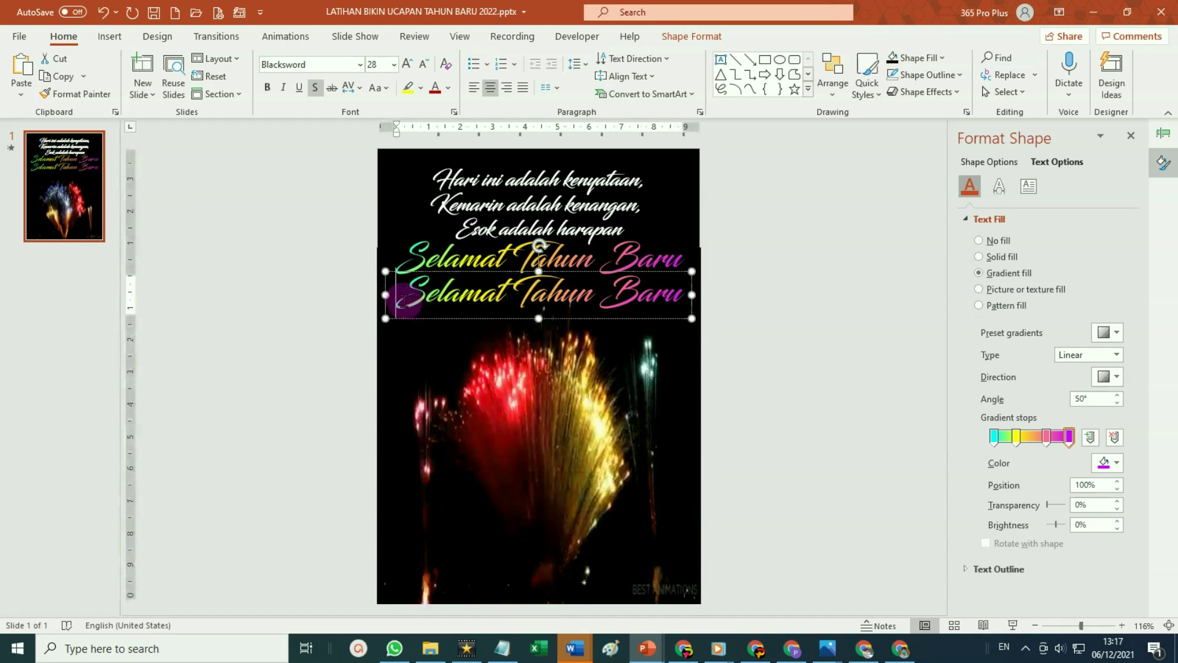
text(2022)
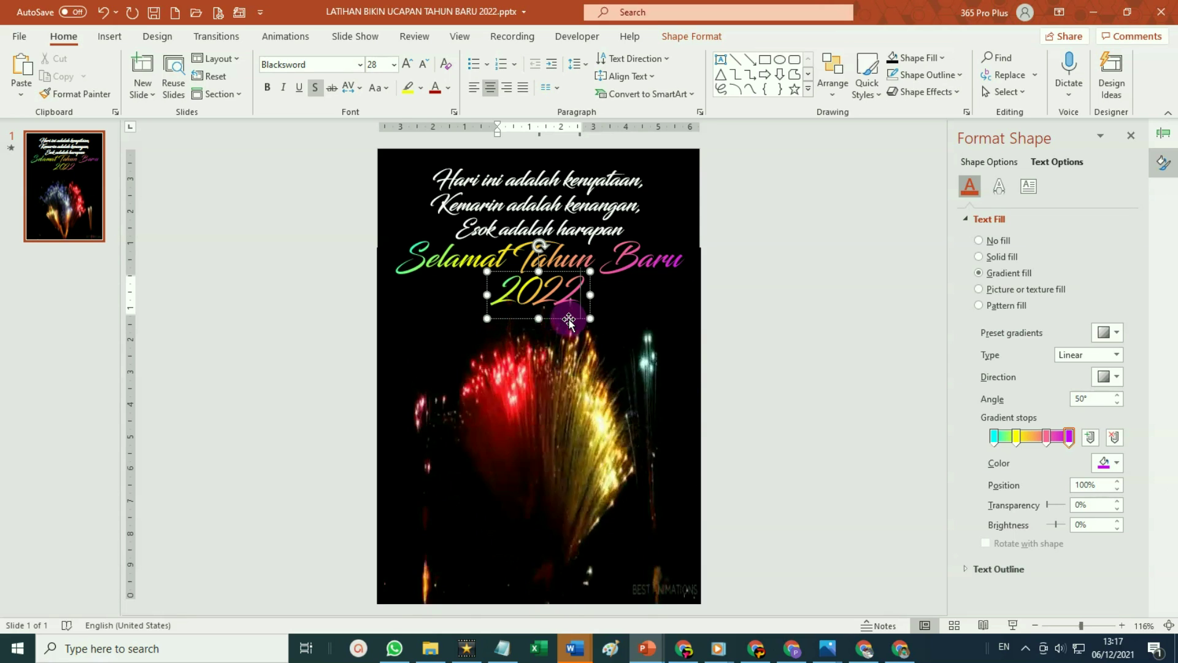
click(569, 319)
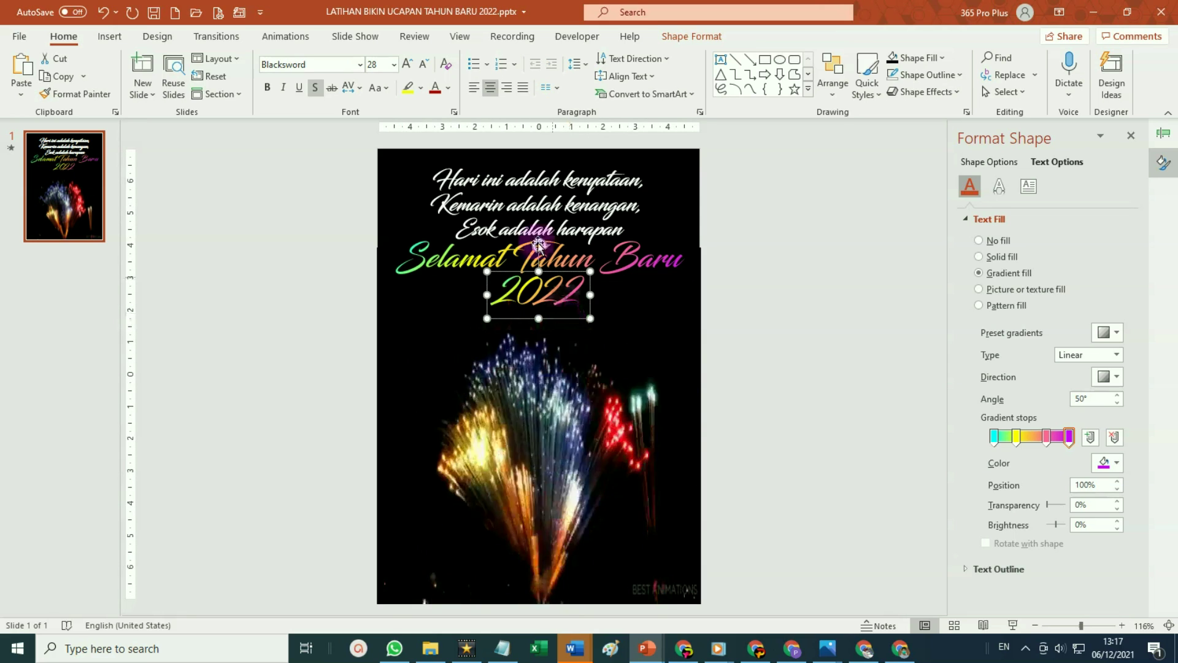
Set the "2022" text's font size to 40 and shift it together with the heading slightly lower on the slide.
click(395, 64)
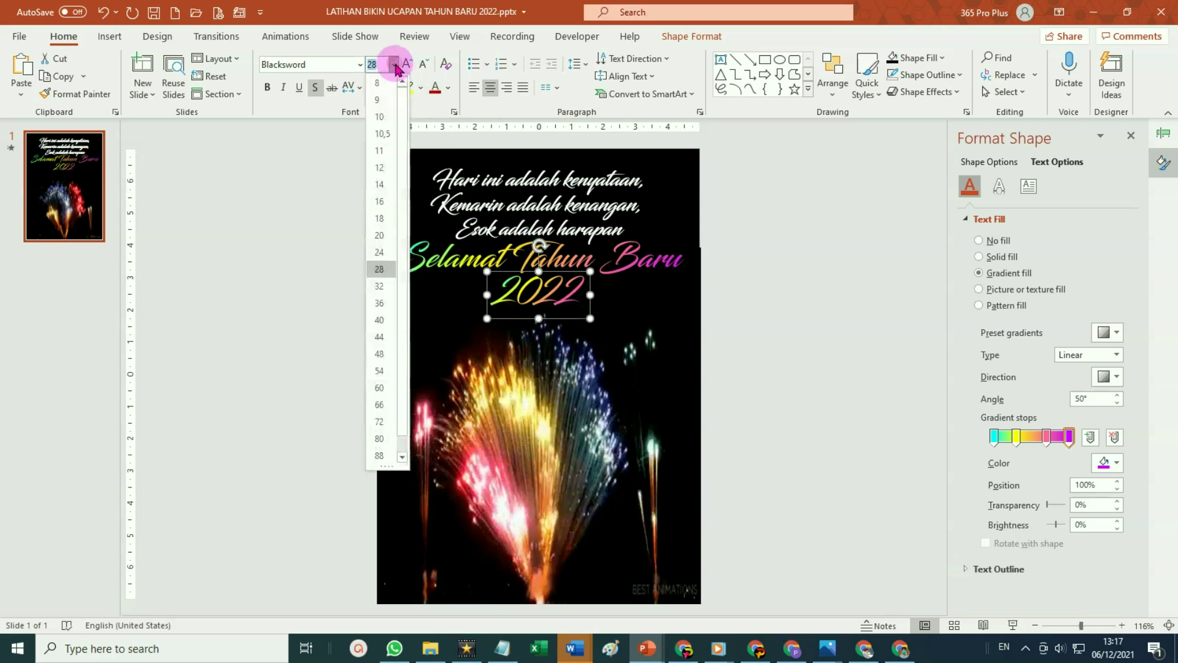
click(385, 324)
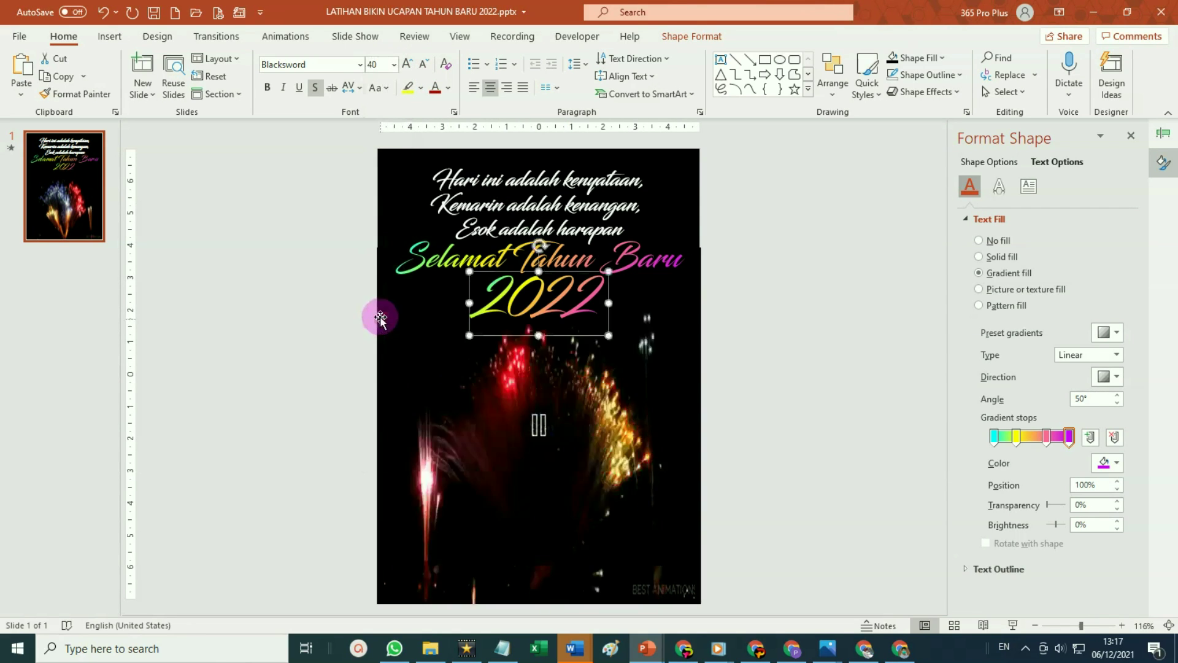
drag(559, 325, 558, 356)
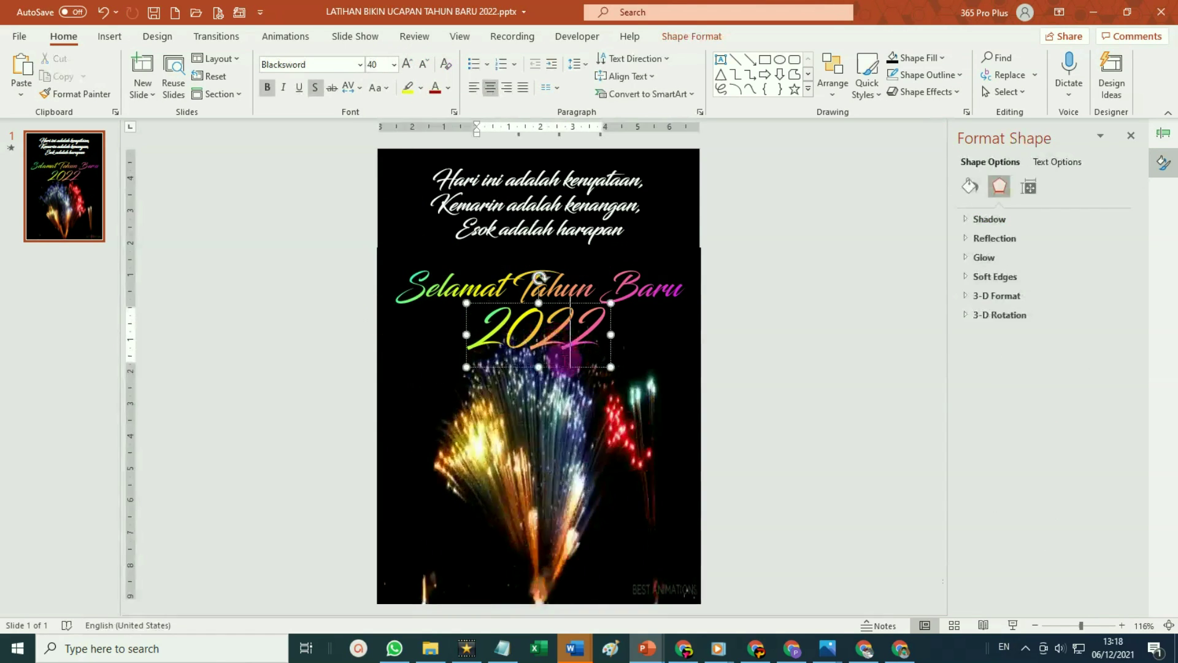
Apply a Float In entrance animation to the "2022" text.
click(559, 368)
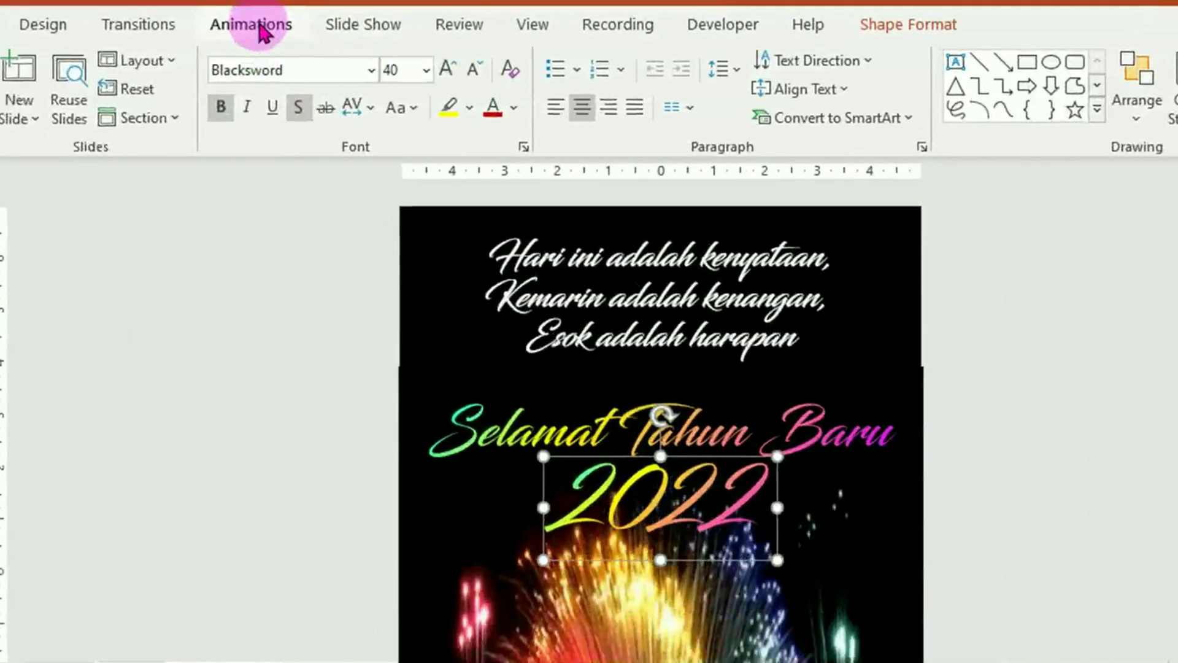
click(270, 31)
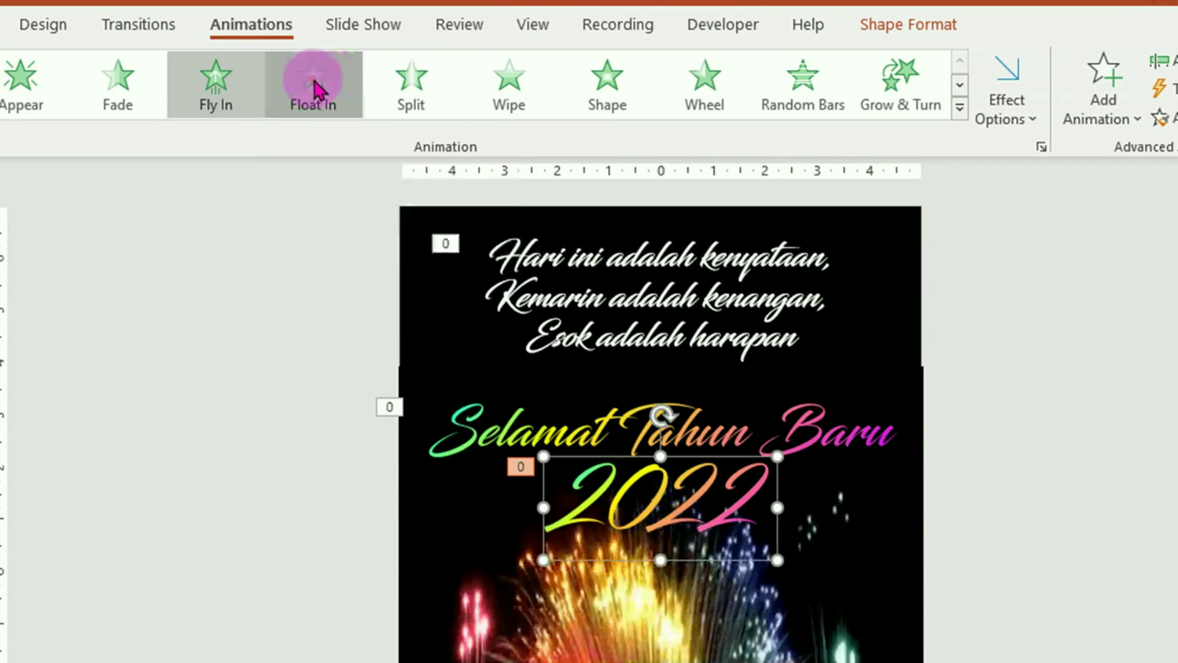
click(314, 85)
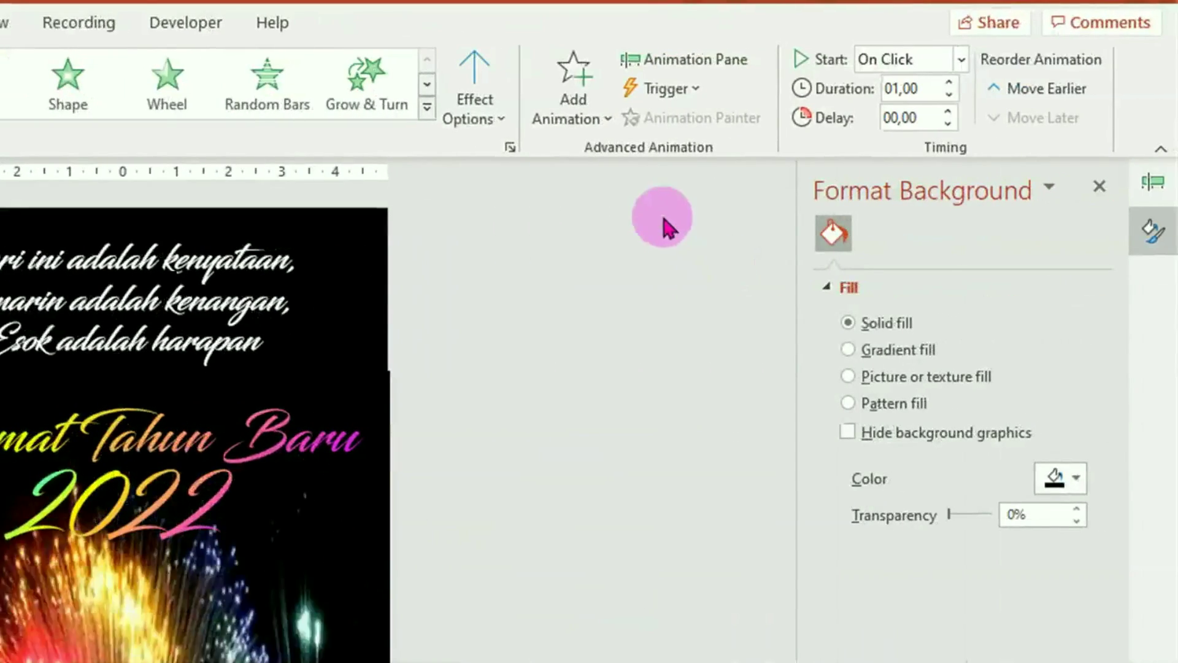
Set the "2022" text's Float In animation to start With Previous with a duration of 3 seconds (Slow).
click(689, 61)
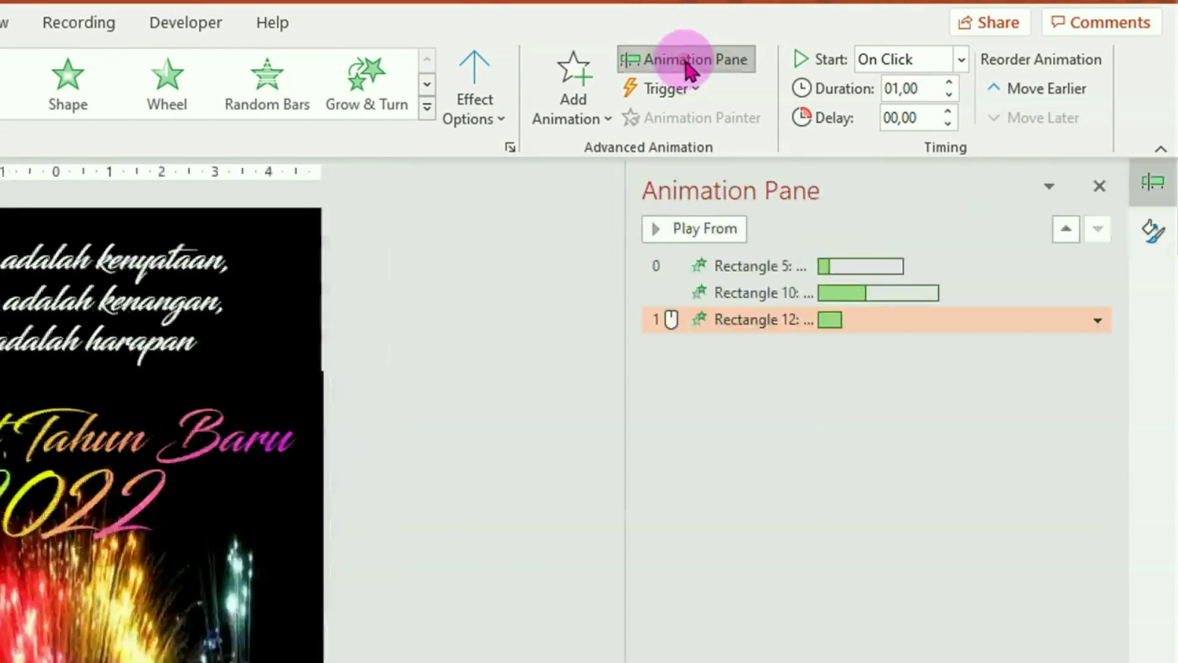
click(1098, 320)
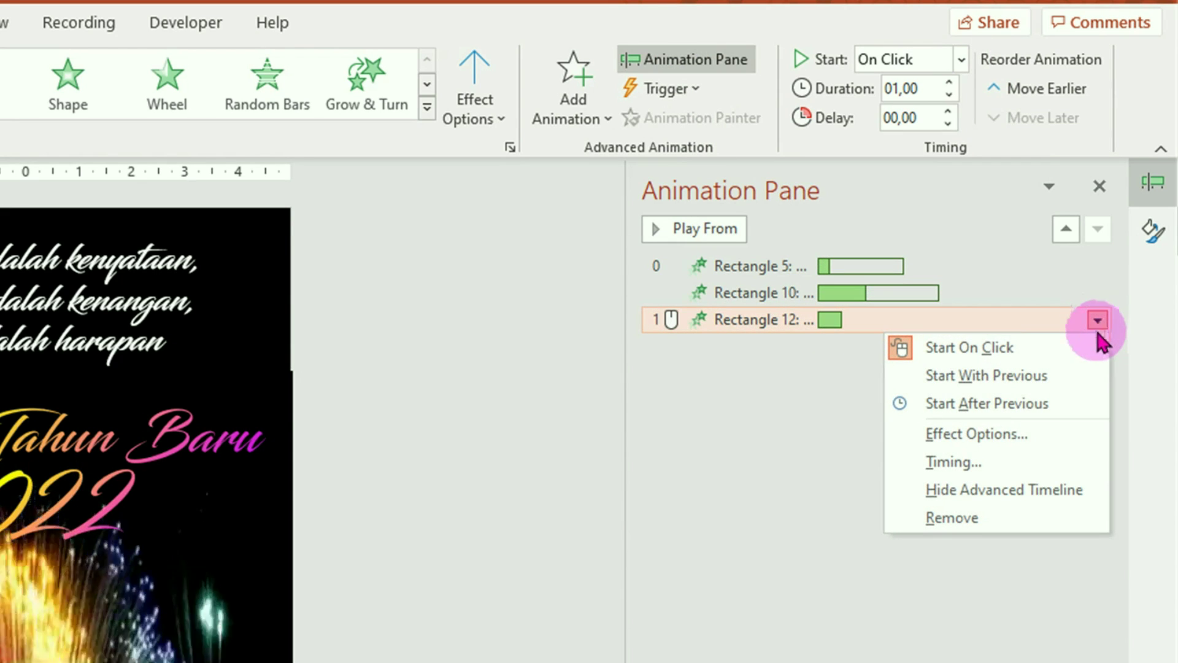
click(976, 465)
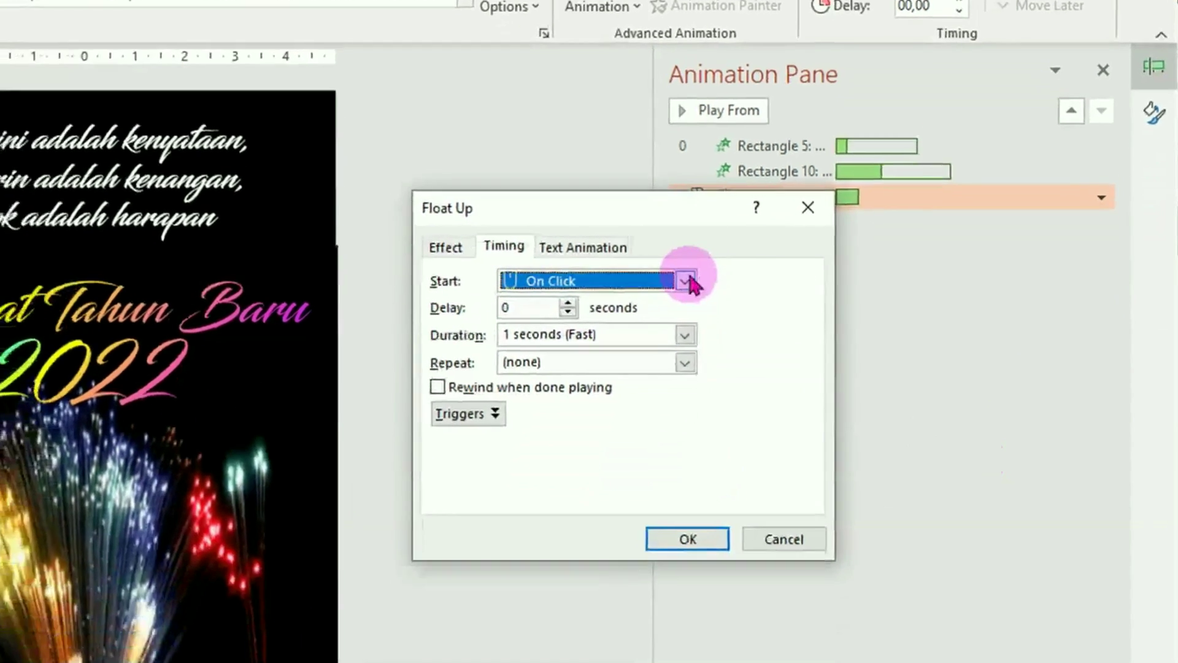
click(659, 409)
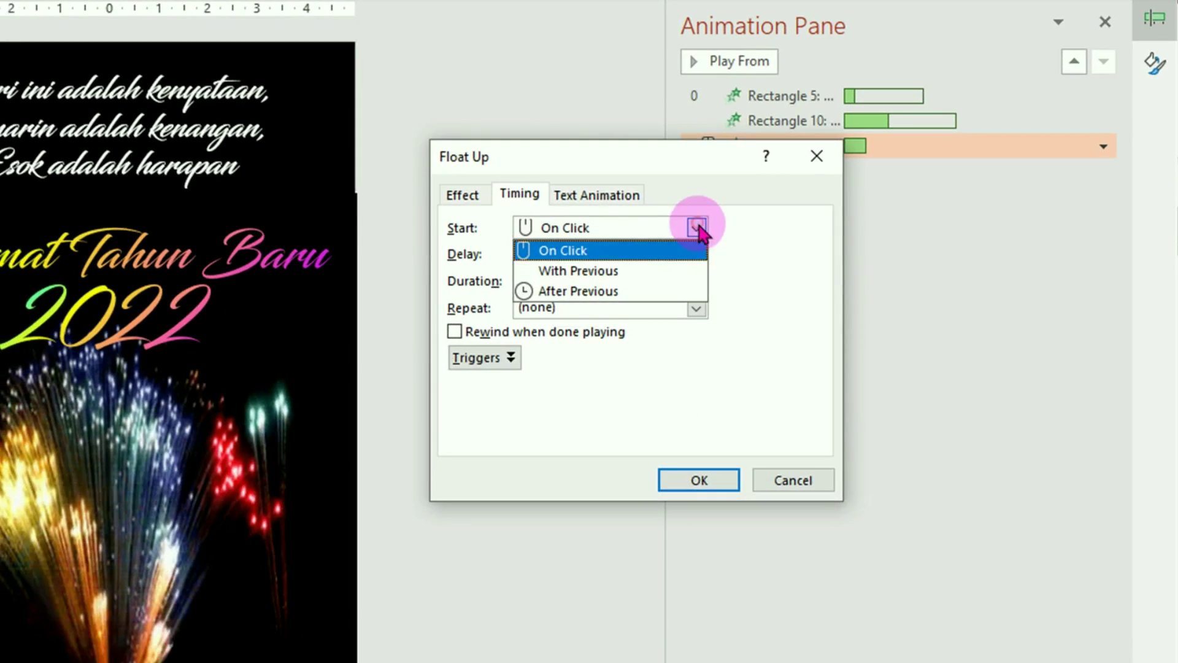
click(627, 271)
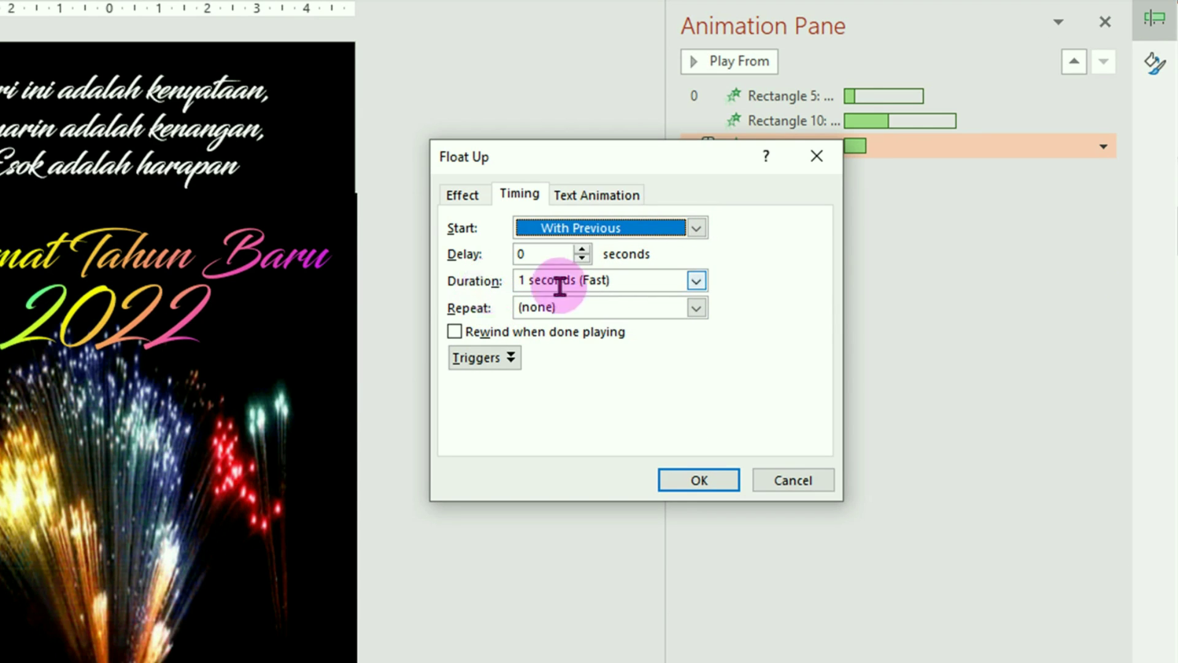
click(696, 281)
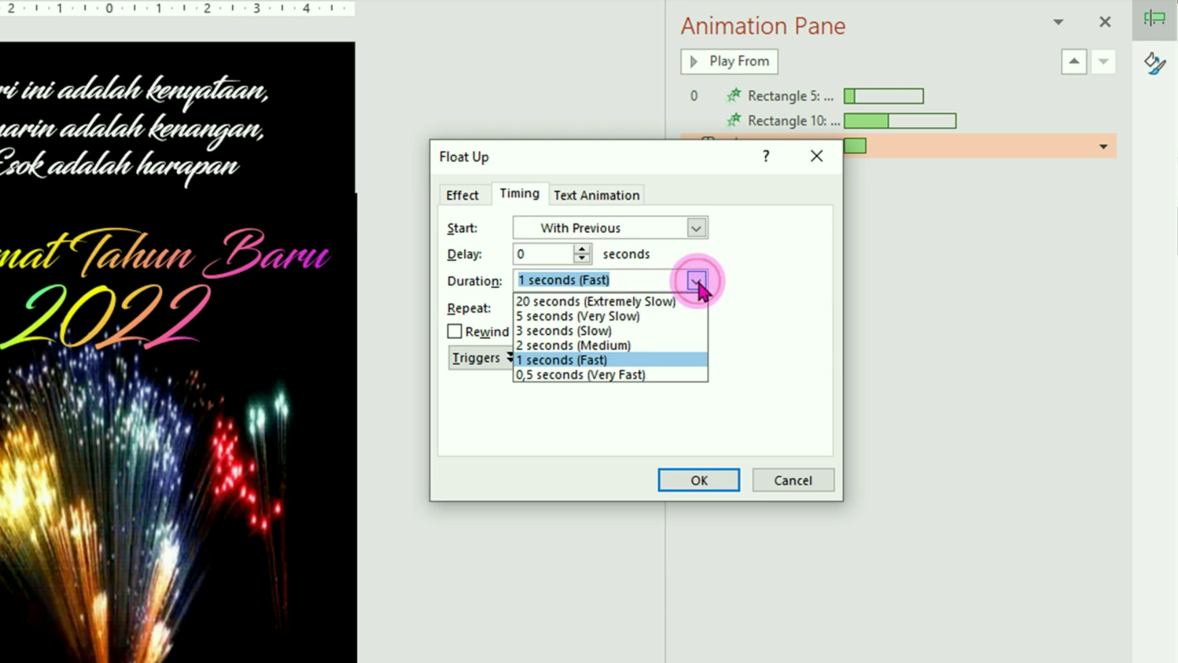
click(642, 330)
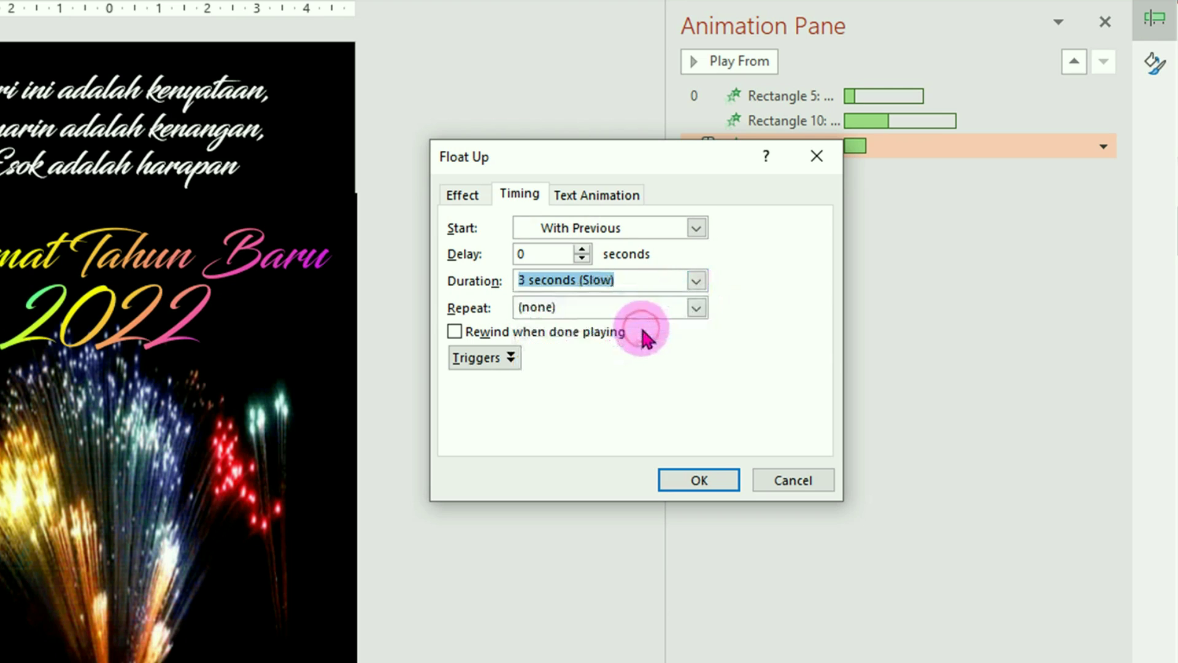
click(700, 480)
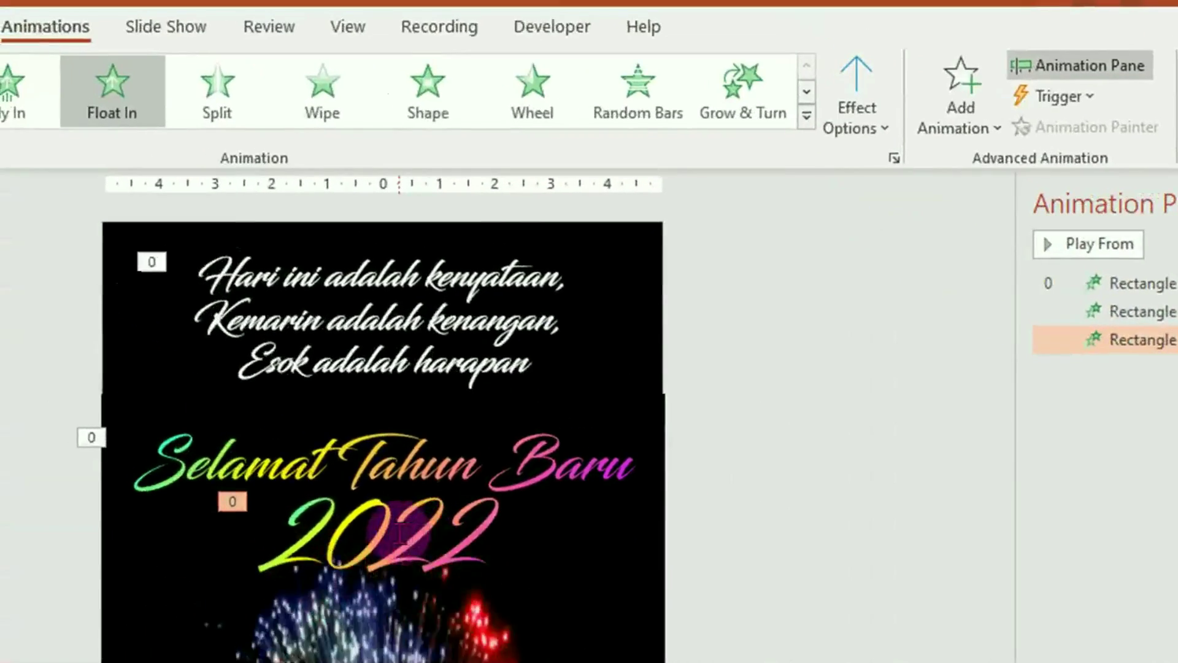
Add a Pulse emphasis animation to the "2022" text on top of its existing entrance effect.
click(463, 550)
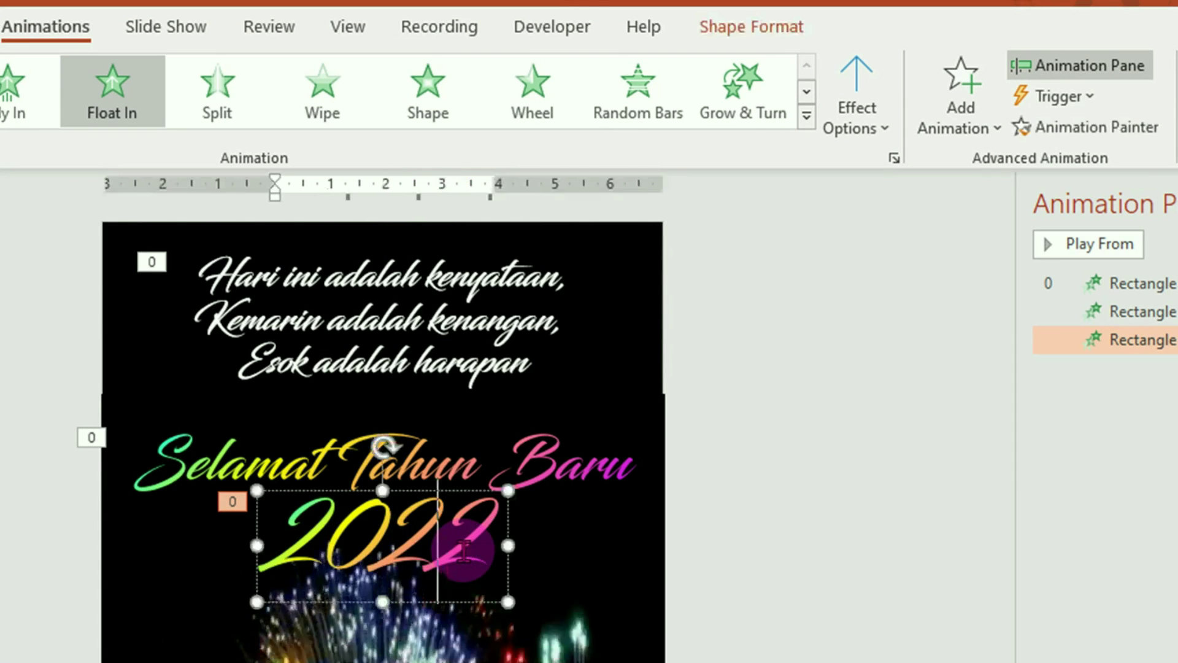
click(468, 602)
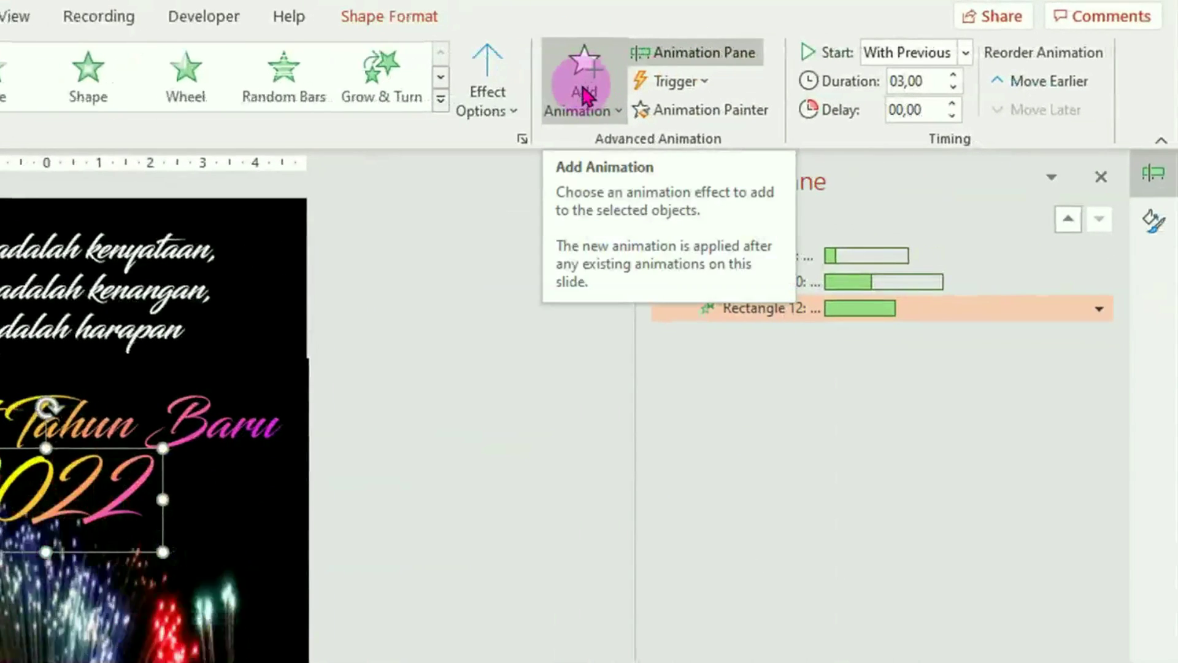
click(584, 97)
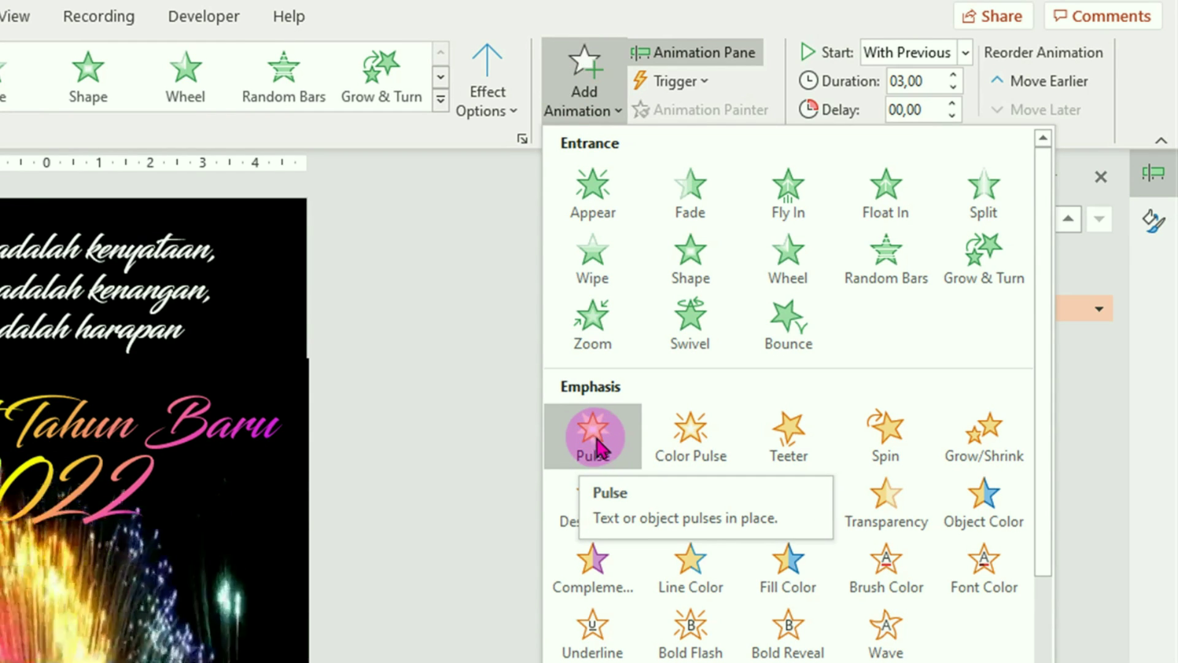
click(594, 437)
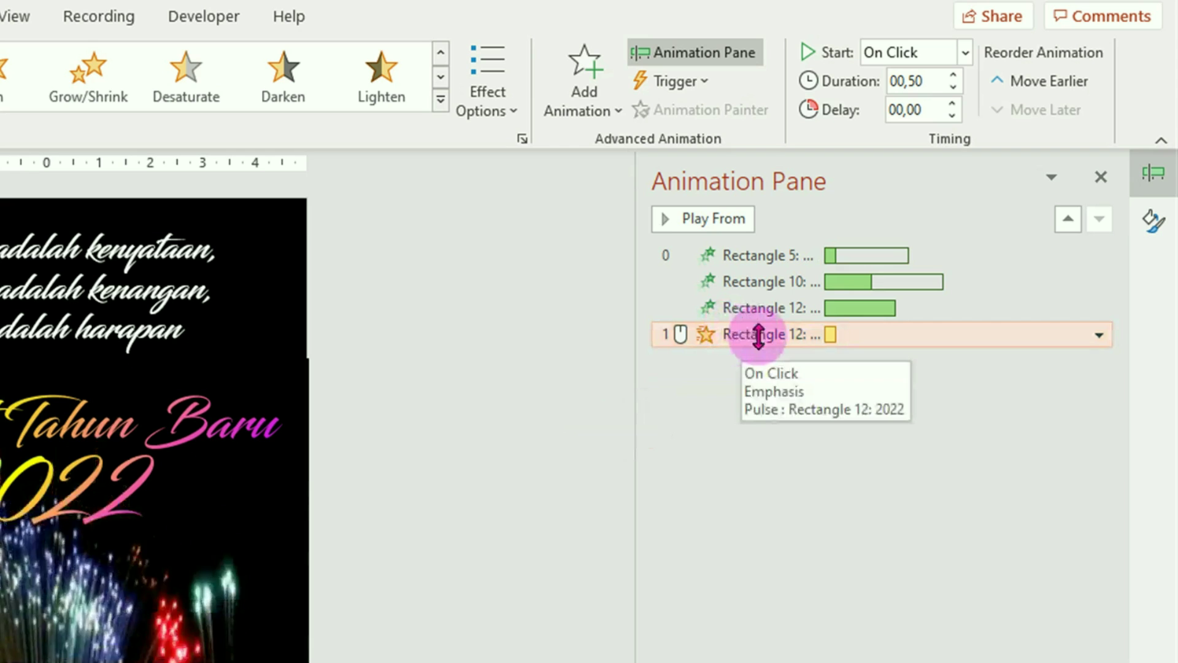
Set the "2022" text's Pulse animation to start With Previous and repeat Until Next Click.
click(1100, 336)
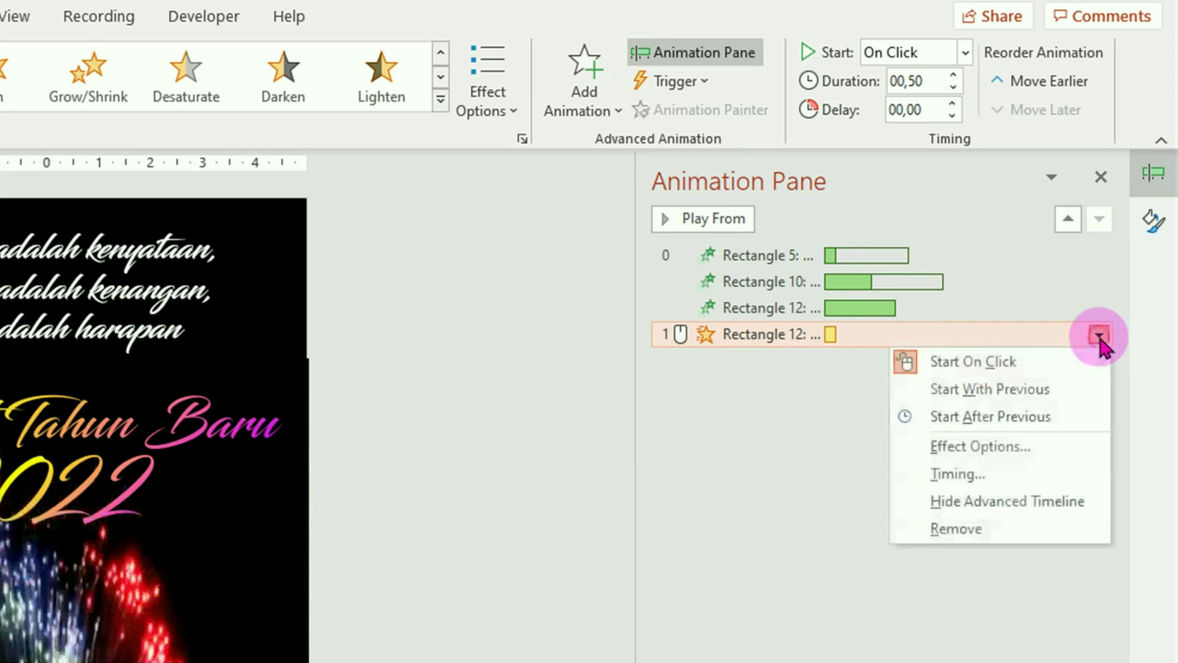
click(1031, 445)
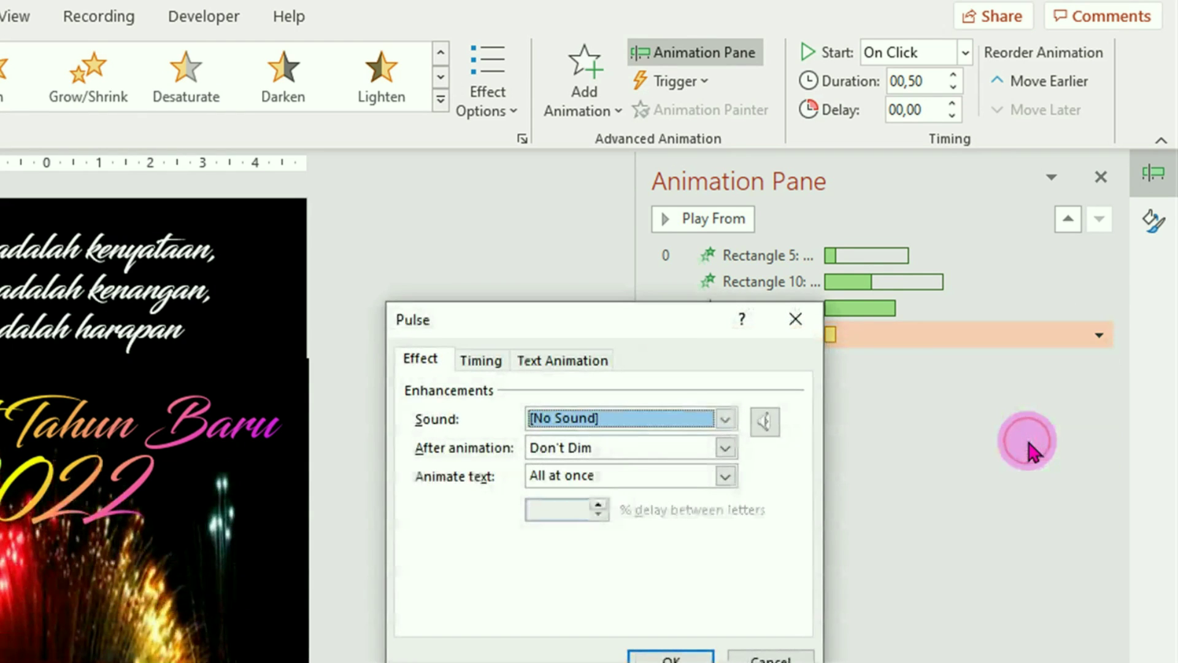
drag(587, 291, 393, 316)
click(290, 356)
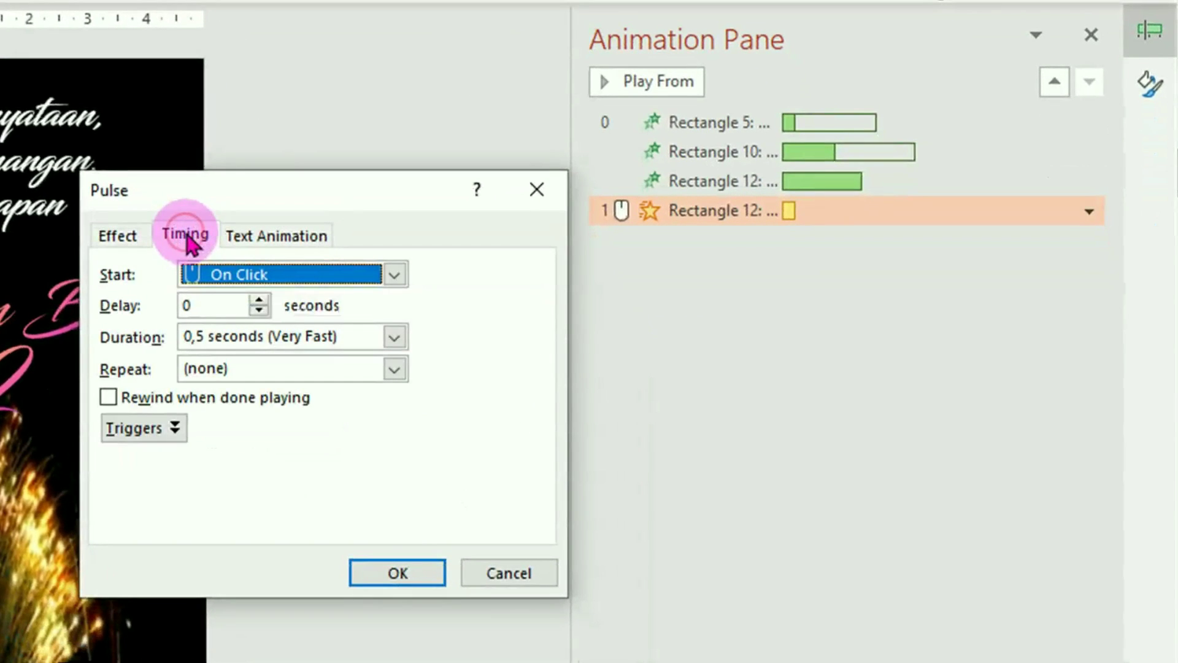
click(395, 276)
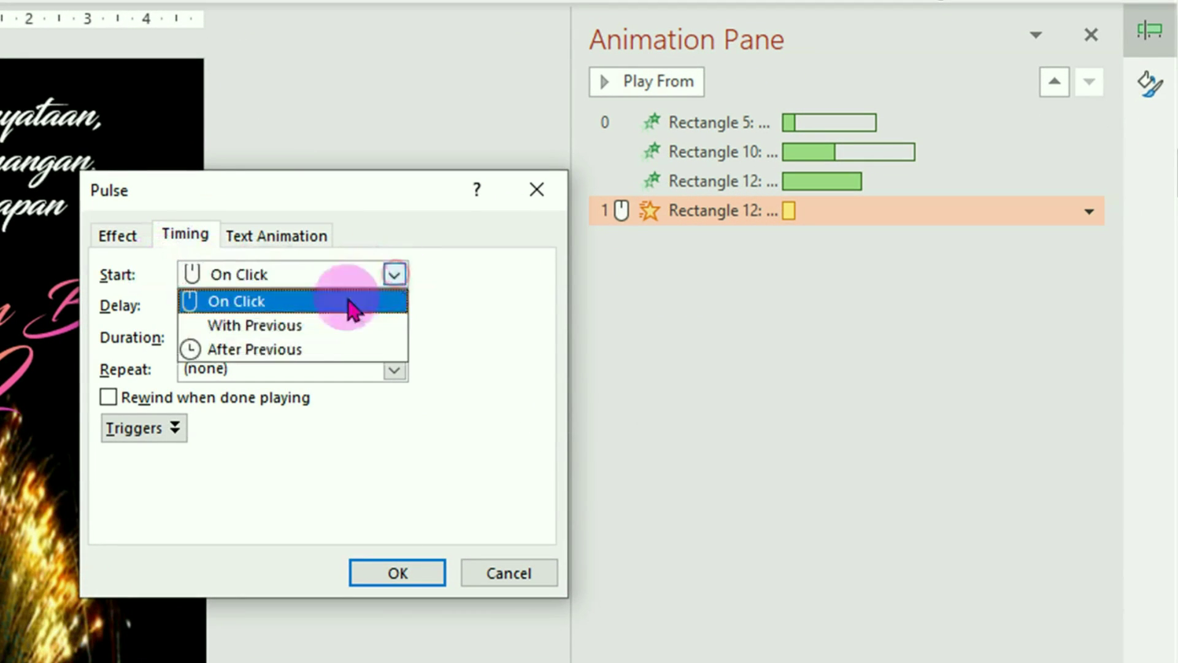
click(315, 332)
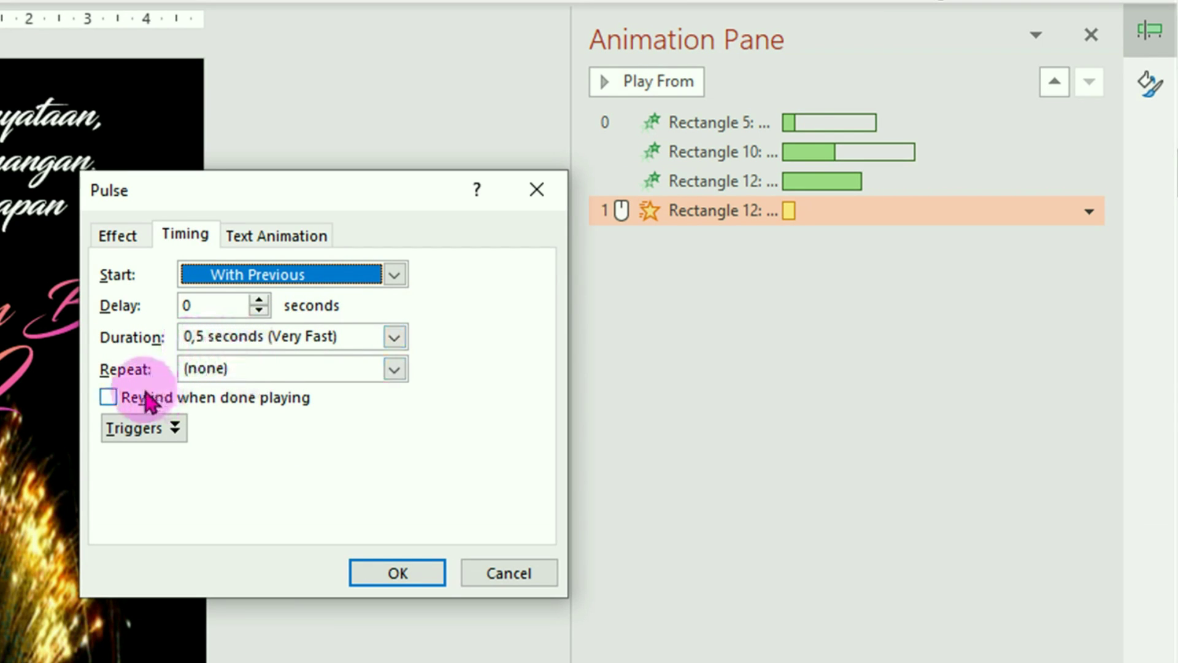
click(394, 370)
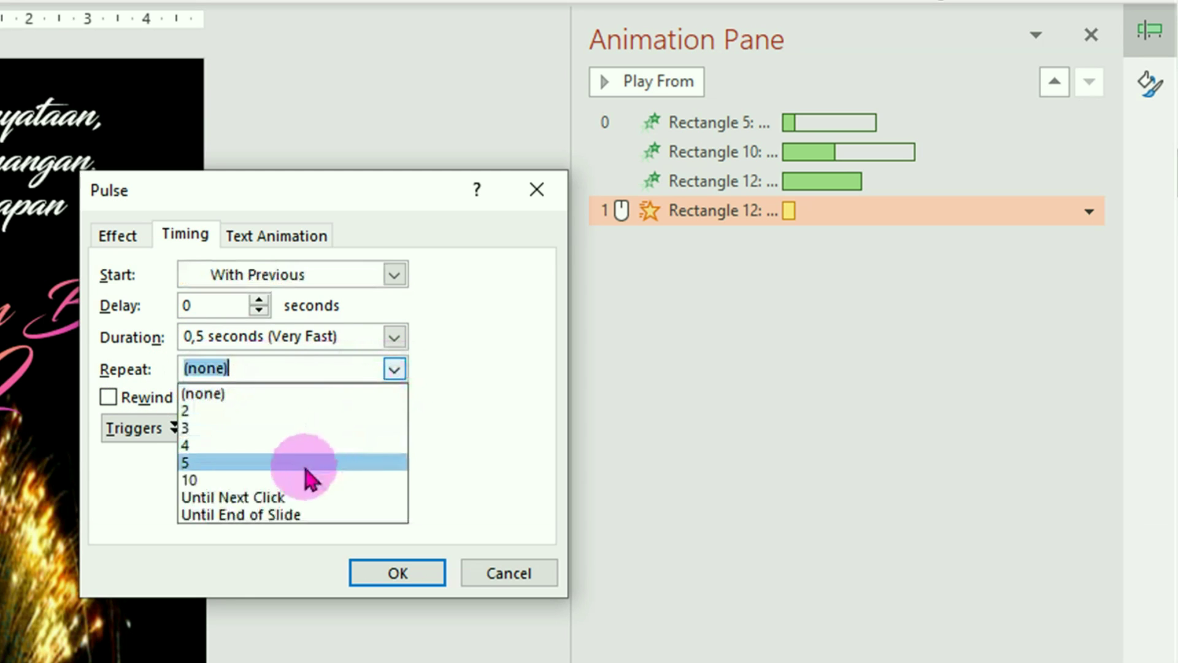
click(284, 497)
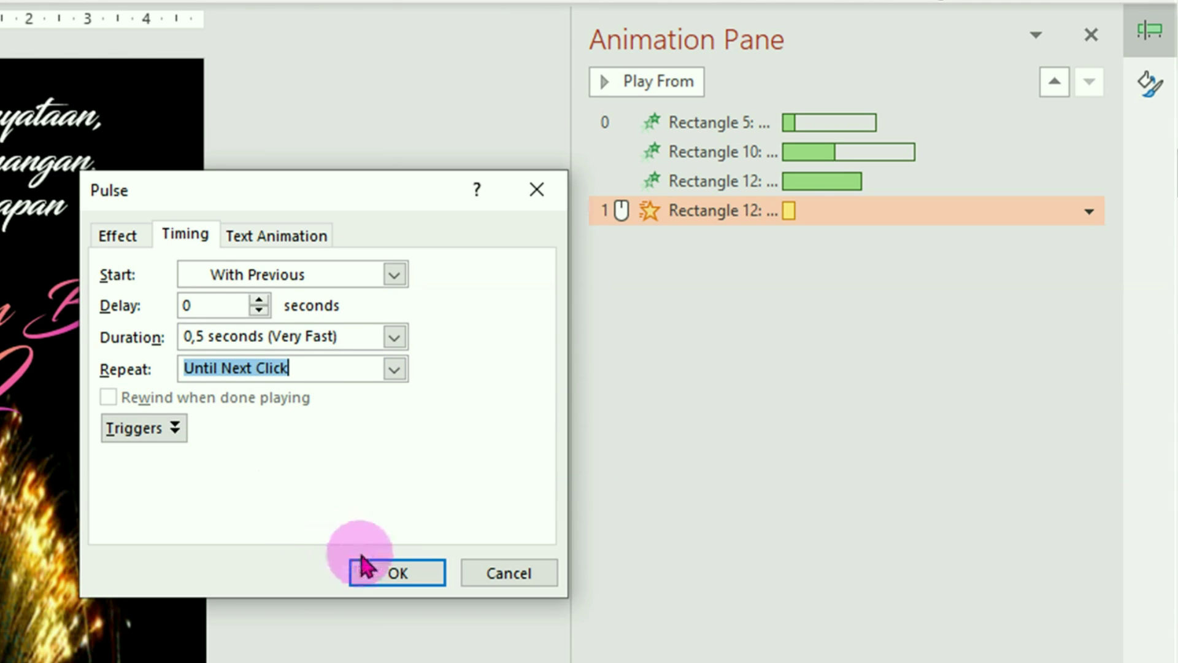
click(398, 574)
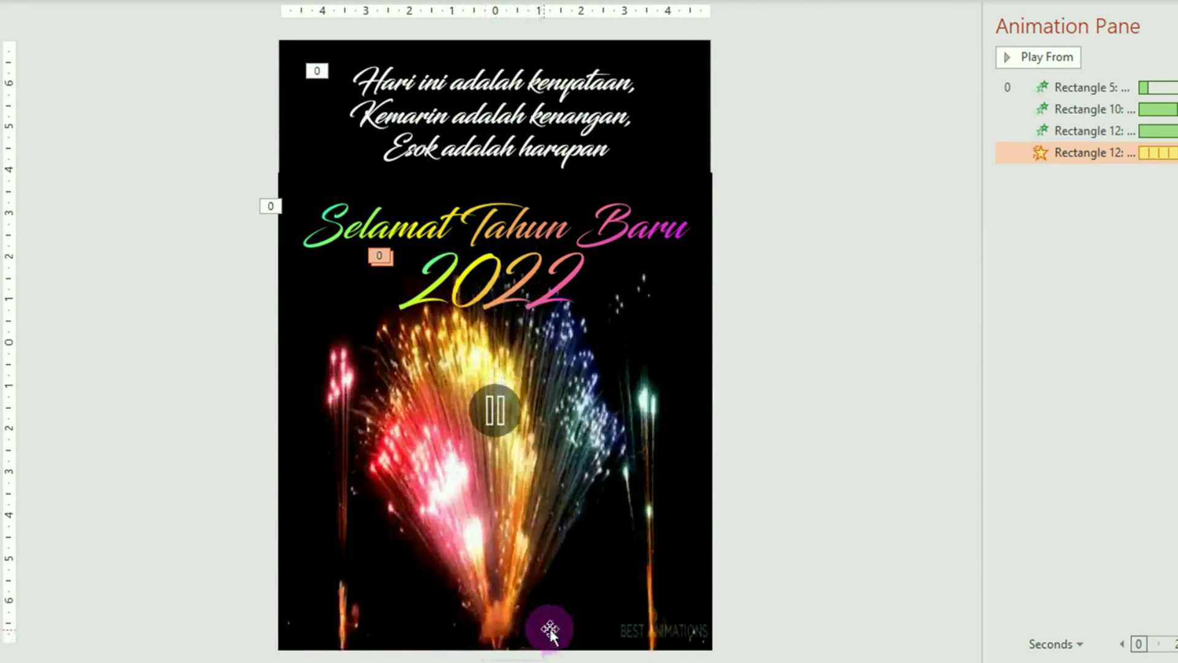
Duplicate the "2022" text to the bottom of the slide and replace the copy's text with "Pakar Tutorial".
click(552, 331)
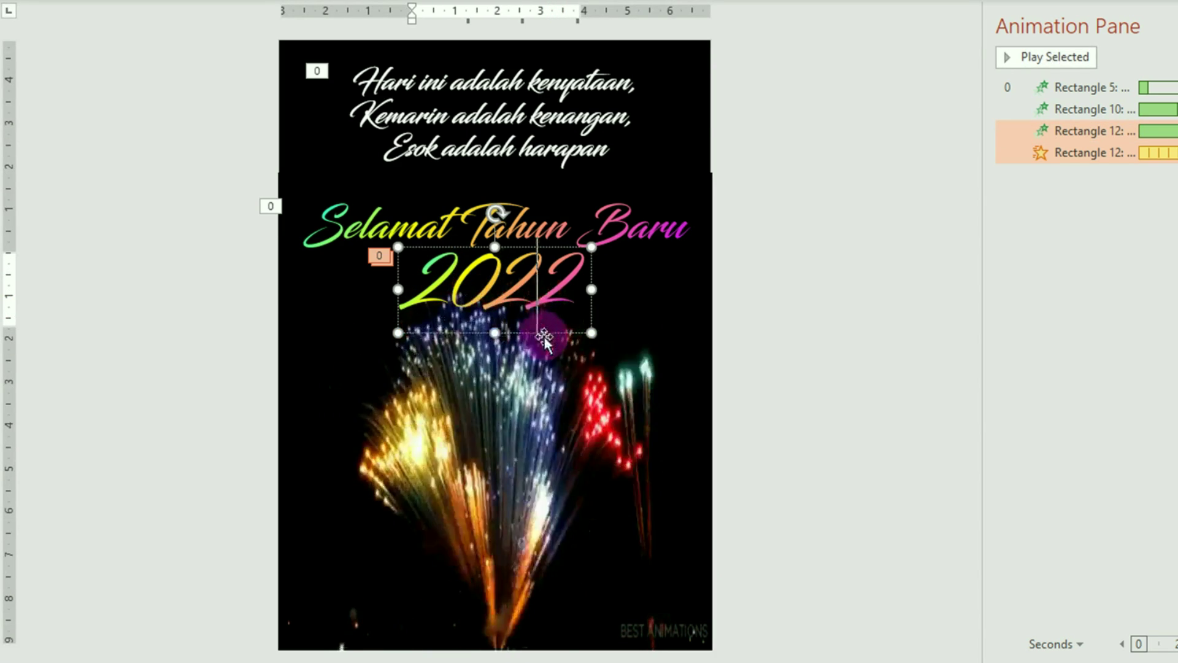
click(553, 334)
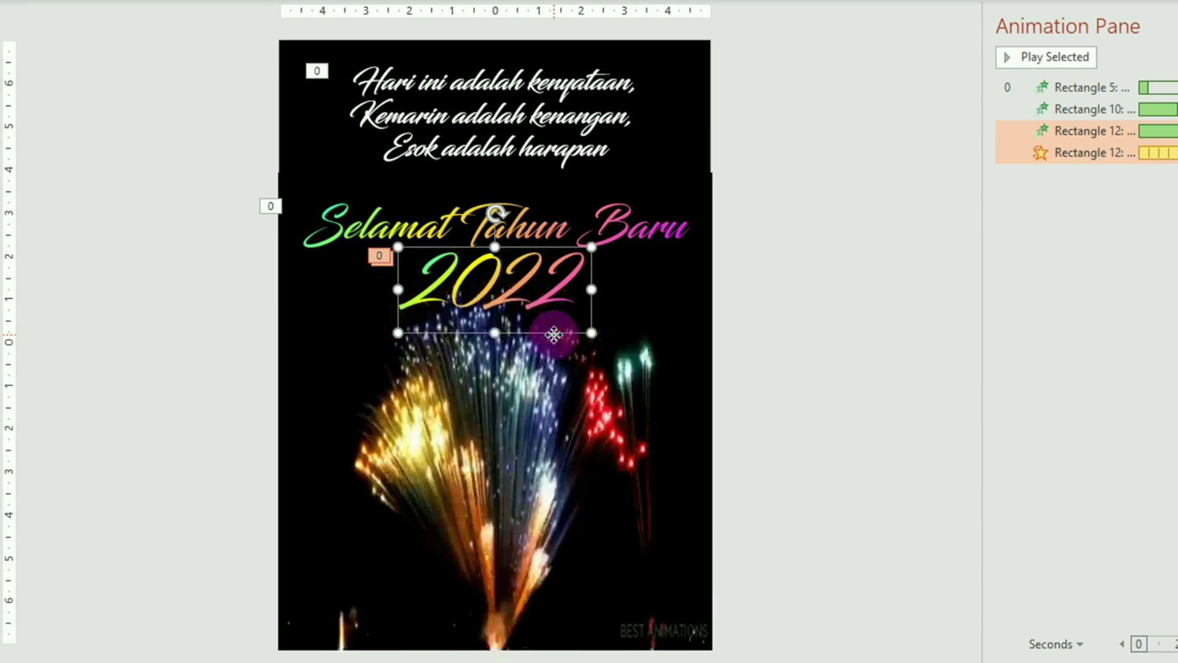
drag(554, 334, 545, 620)
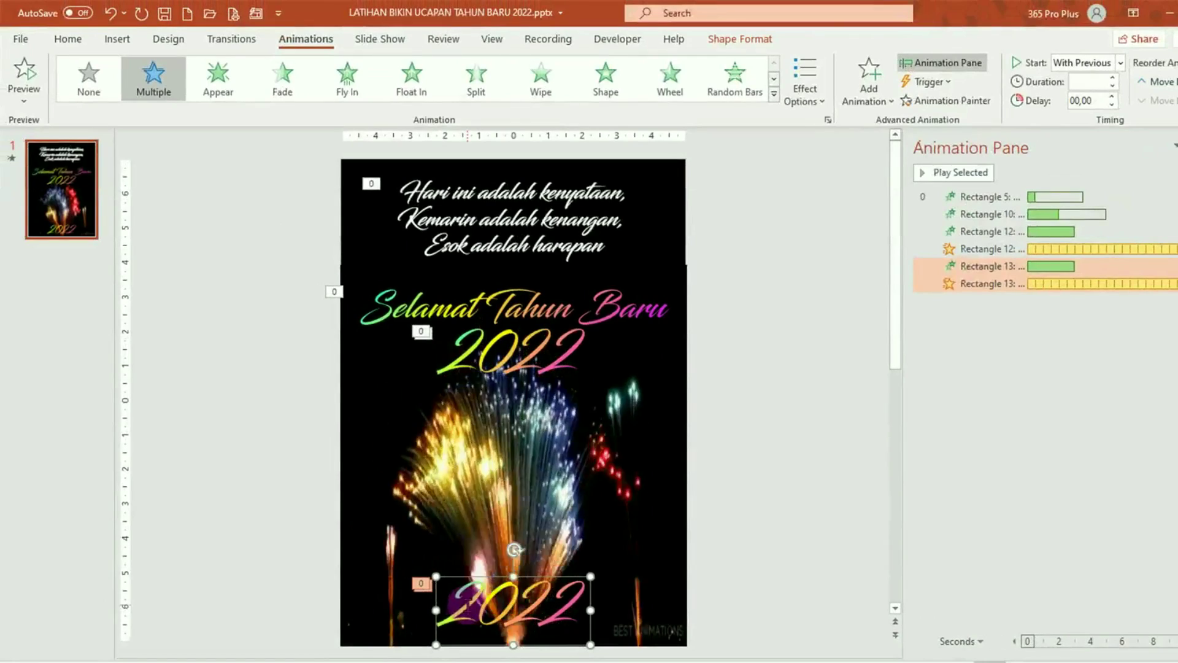
drag(479, 614, 587, 614)
text(Pakar T)
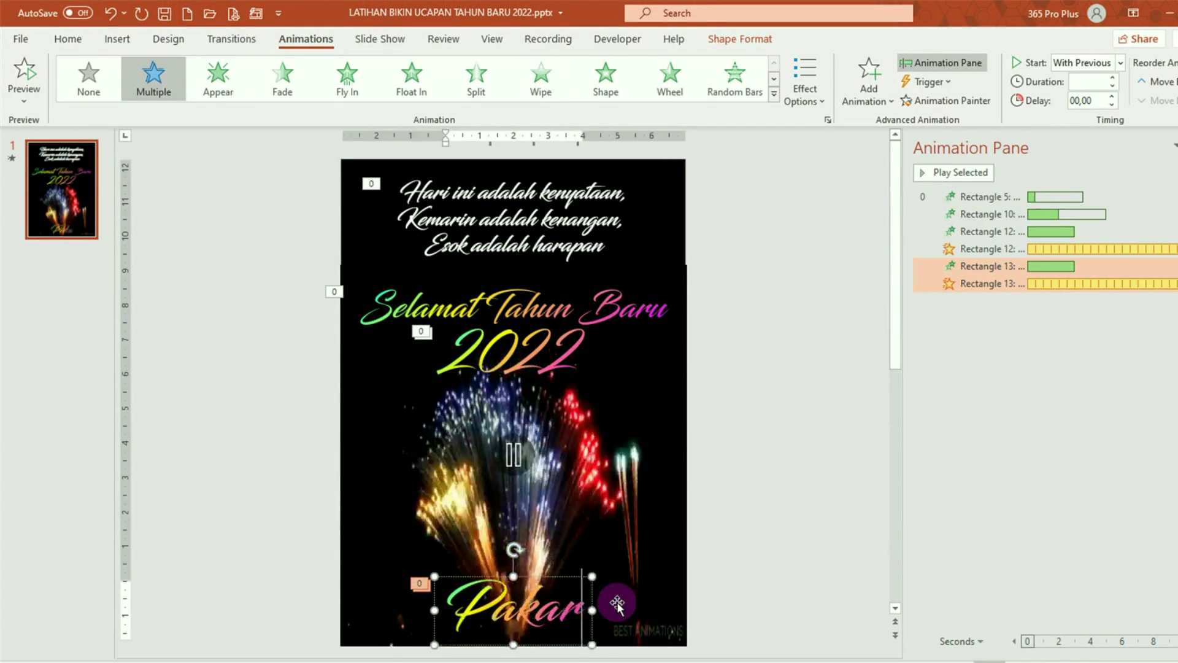
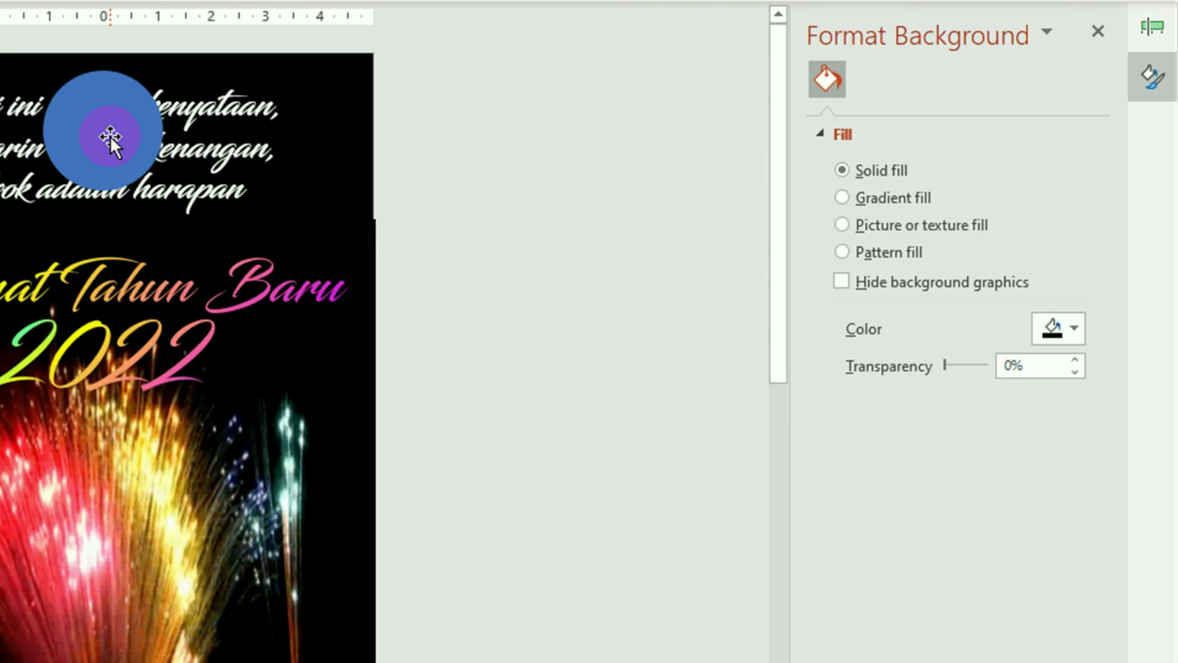
Fill the blue circle over the quote with the picture file 2a7d8fd0c0530e5c18ffc1002857ae98.jpg from the computer.
click(109, 134)
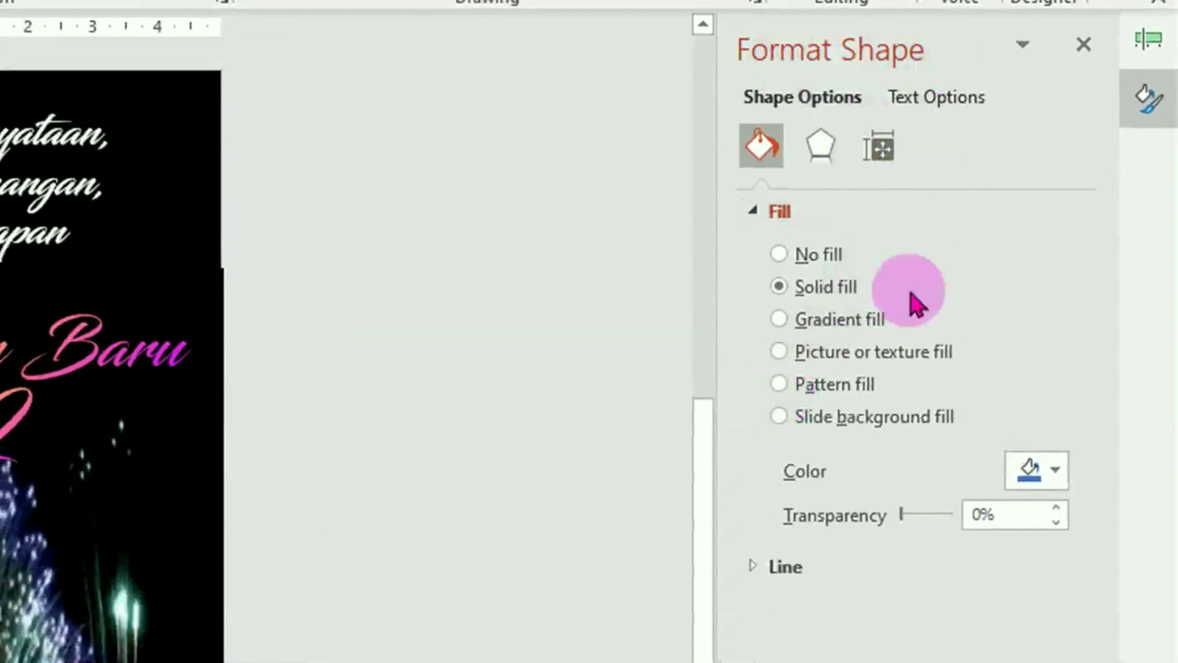
click(784, 357)
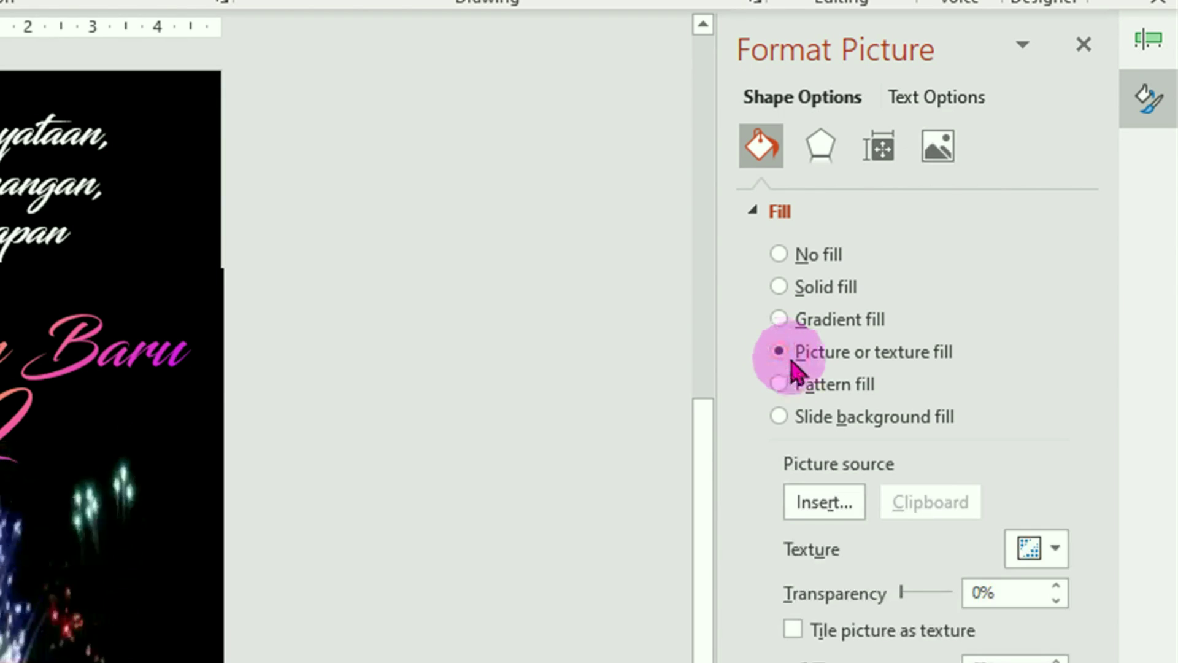
click(821, 506)
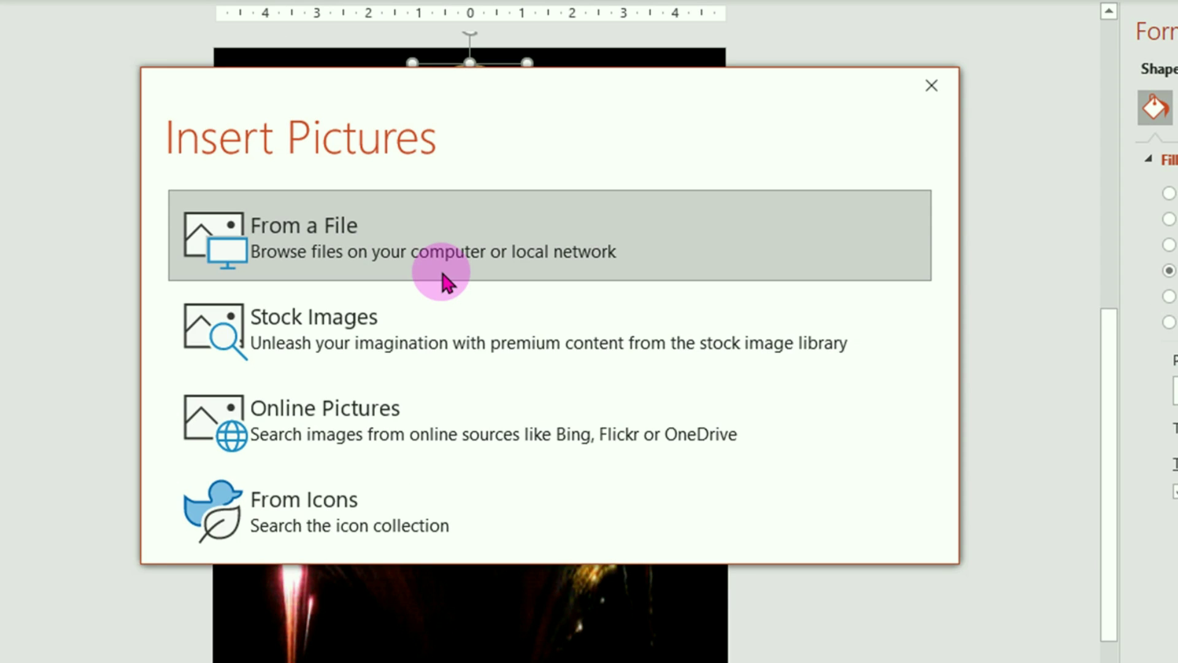
click(376, 261)
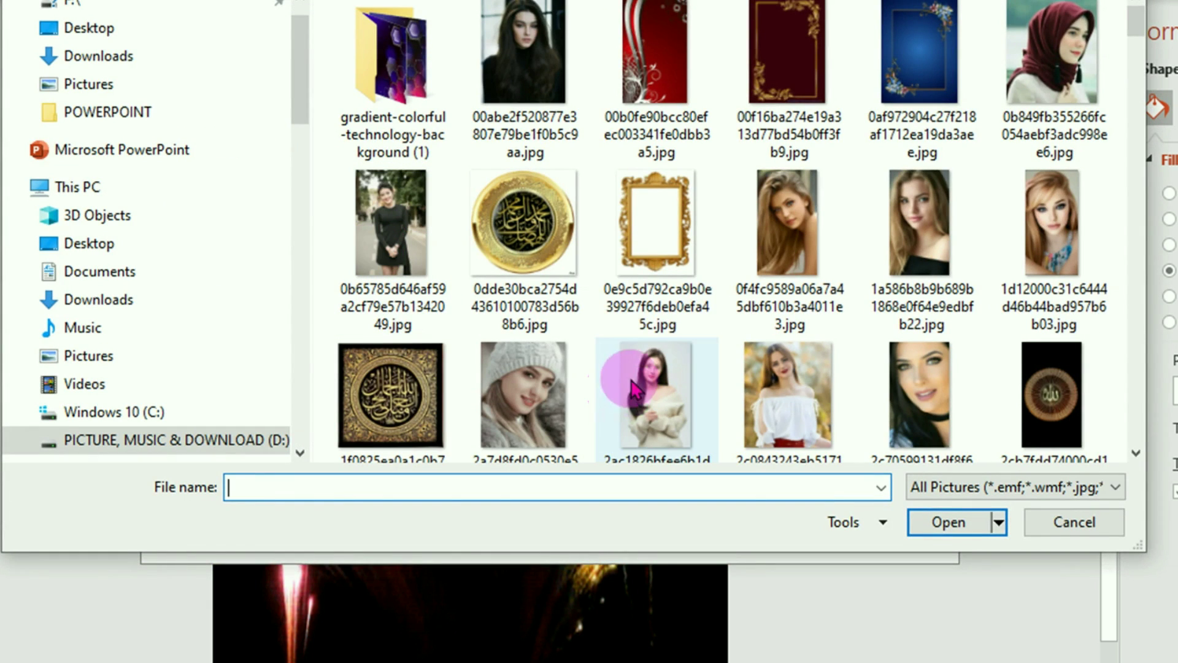
click(522, 398)
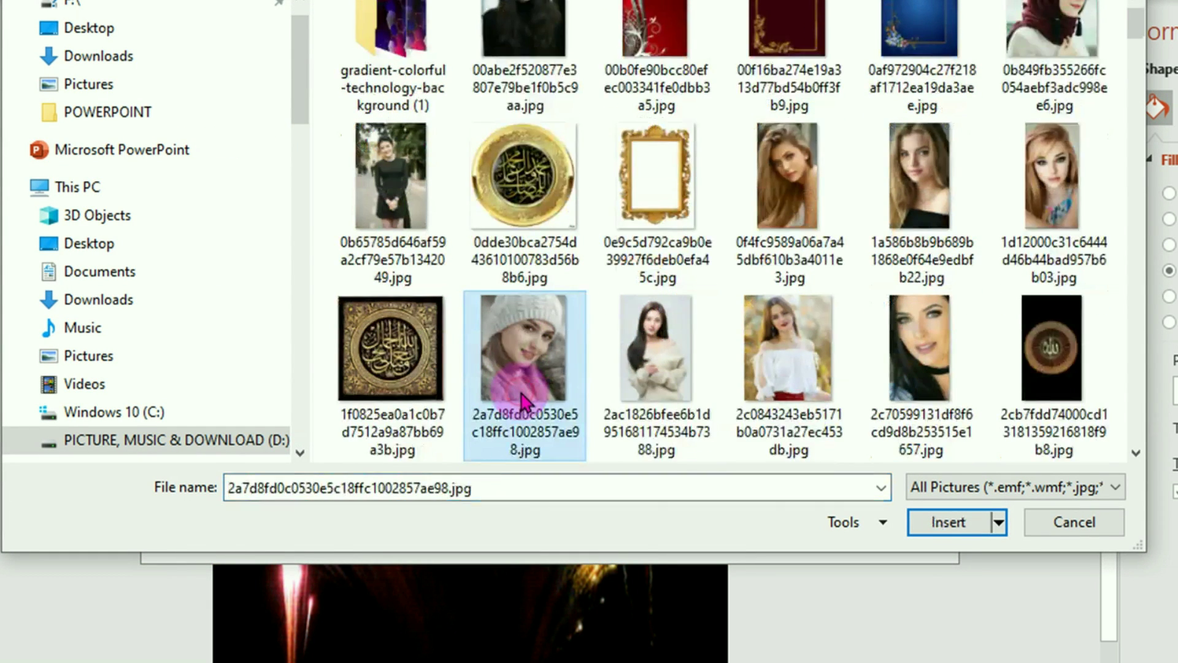
click(948, 523)
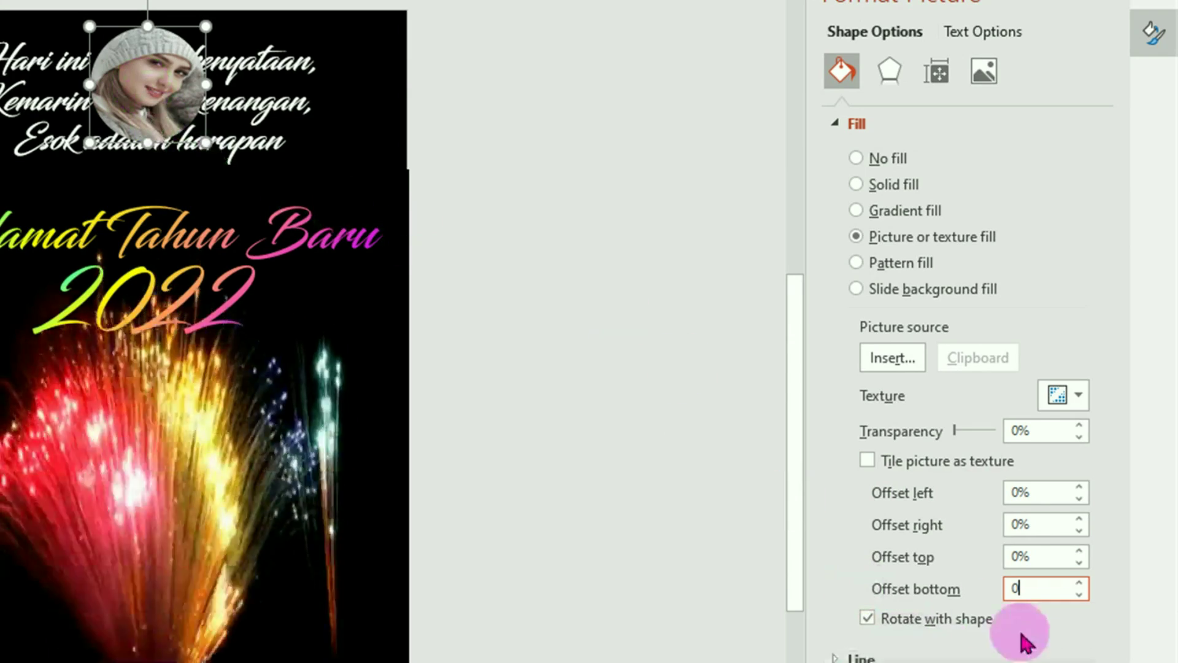
Set the bottom offset of the circle's picture fill to -31%.
click(1079, 594)
click(1079, 594)
click(1079, 594)
click(1079, 595)
click(1079, 594)
click(1079, 595)
click(1079, 594)
click(1079, 594)
click(1079, 594)
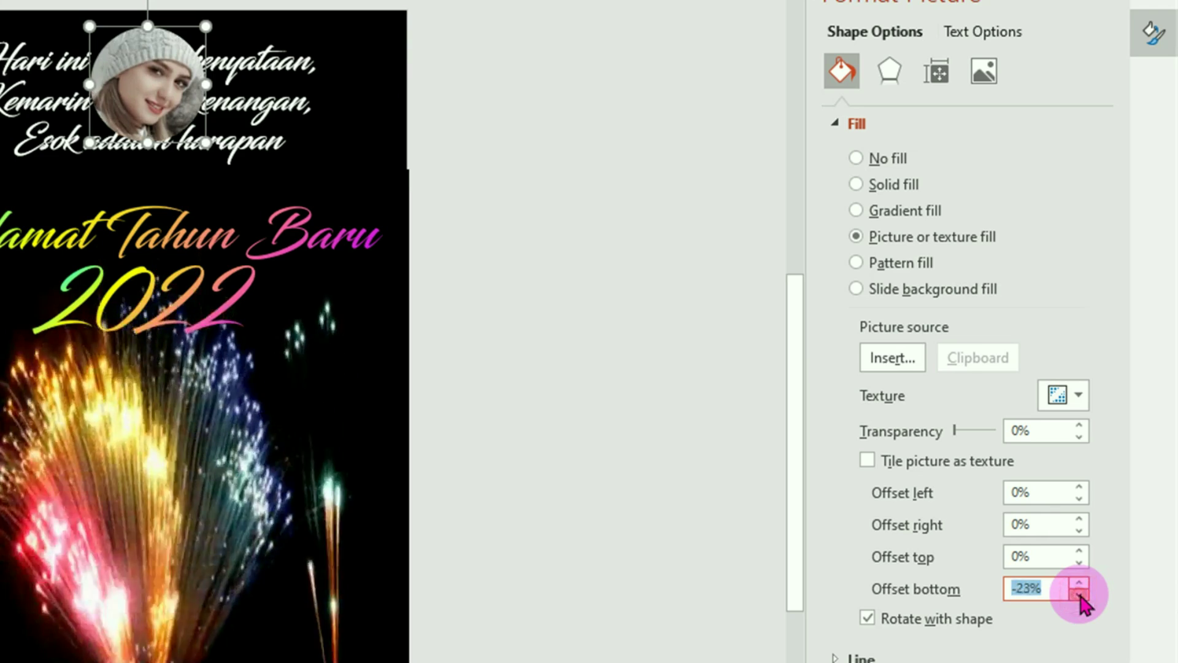
click(1079, 595)
click(1079, 594)
click(1079, 594)
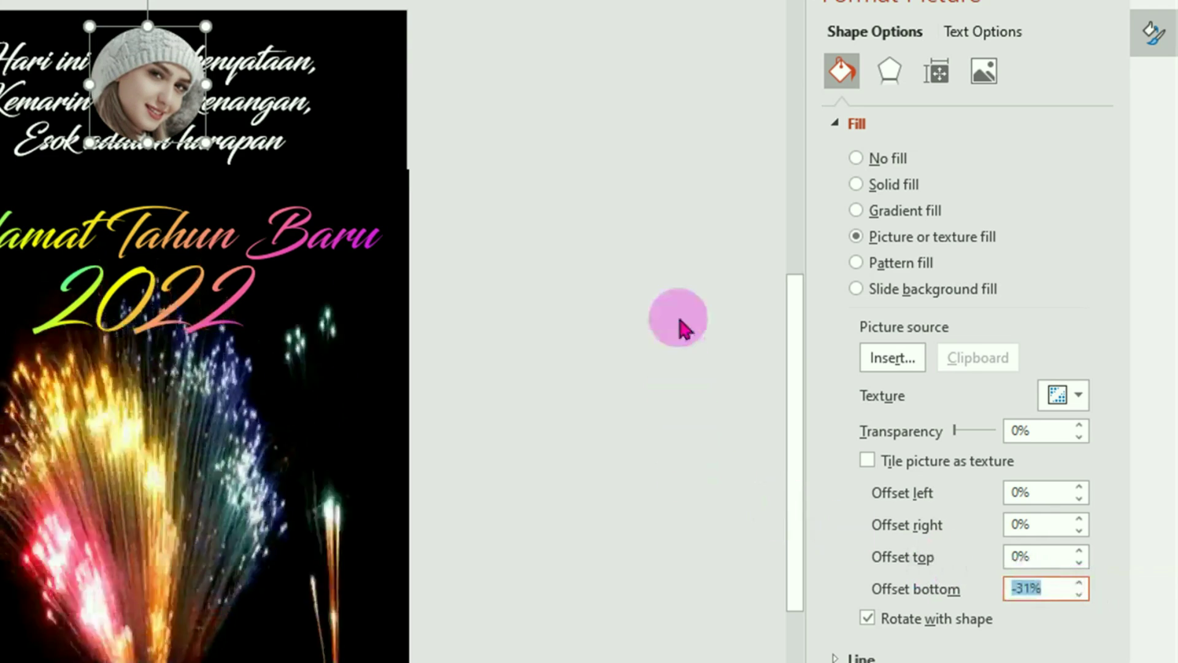
Move the three-line quote text down so it sits directly beneath the circular photo.
click(669, 275)
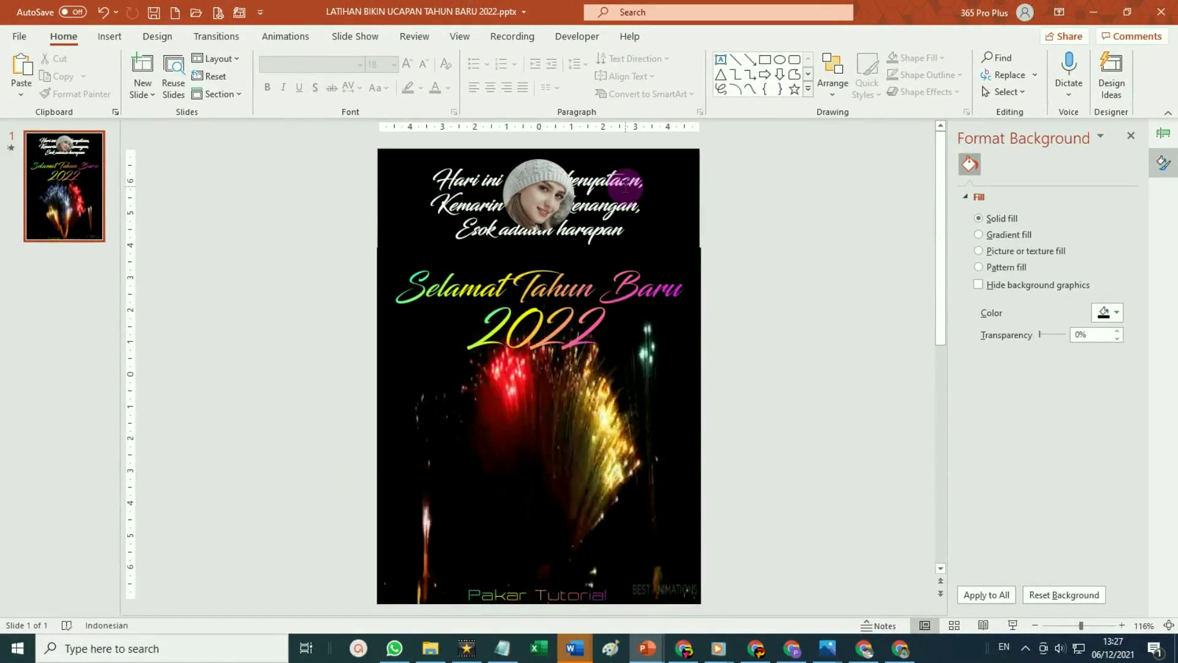
click(626, 187)
drag(626, 188, 626, 248)
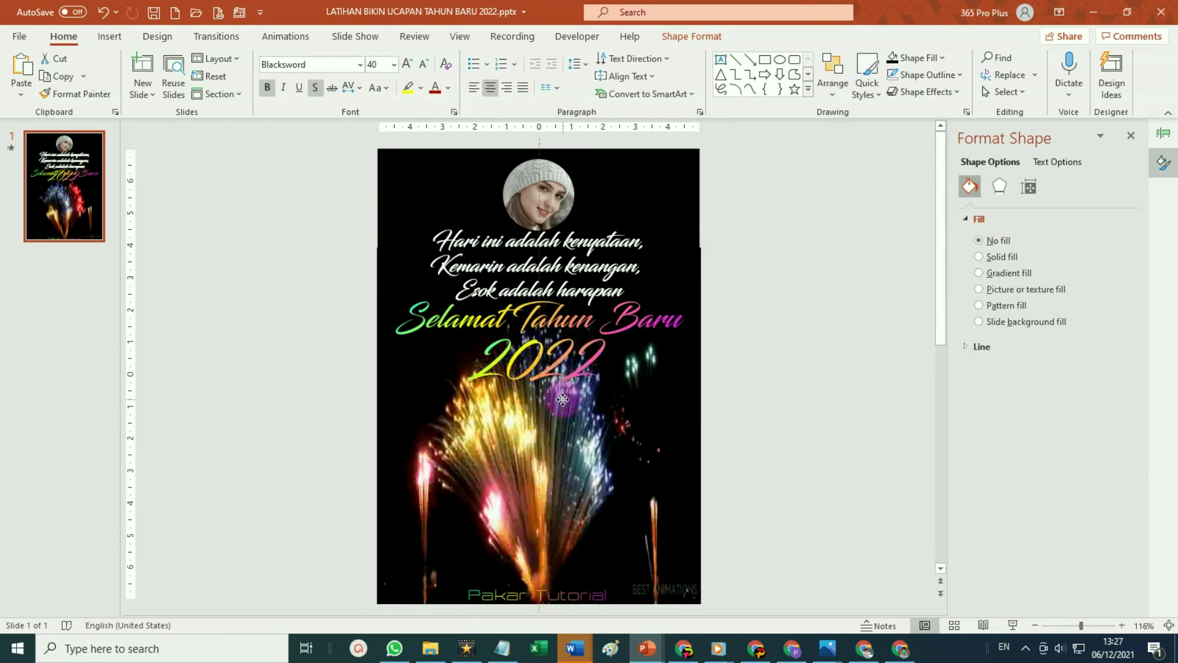
Copy the imgbin-balloon-colorful-balloons PNG from the Downloads folder in File Explorer and paste it onto the slide in PowerPoint.
key(Tab)
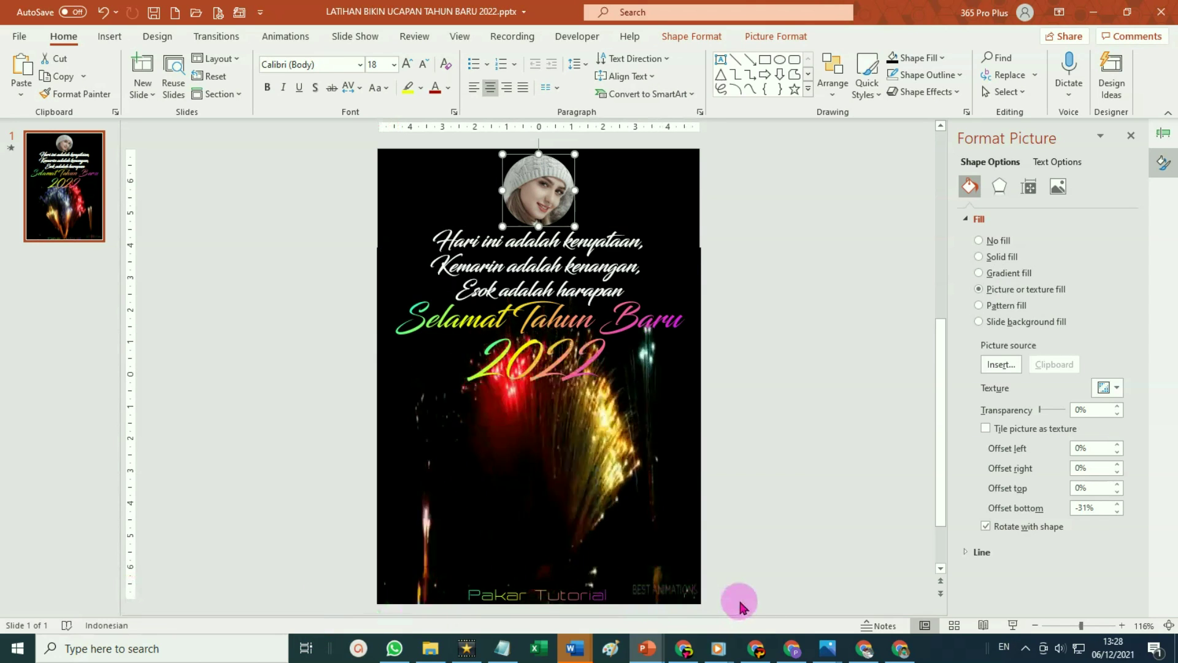
mouse_move(469, 550)
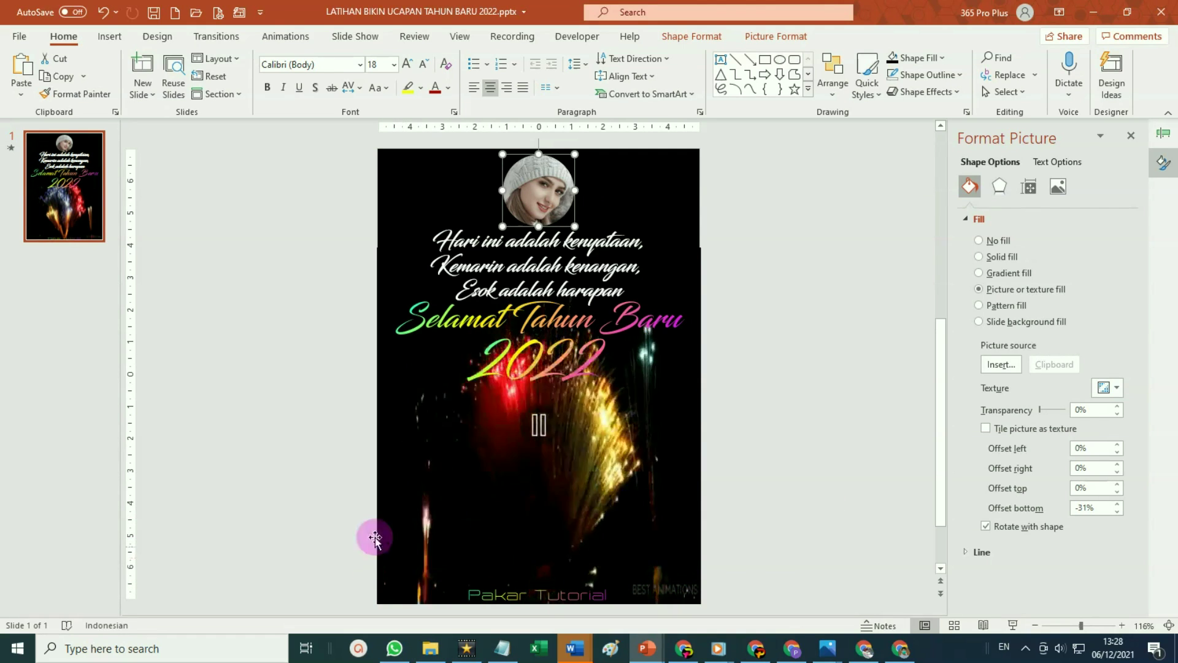
mouse_move(388, 461)
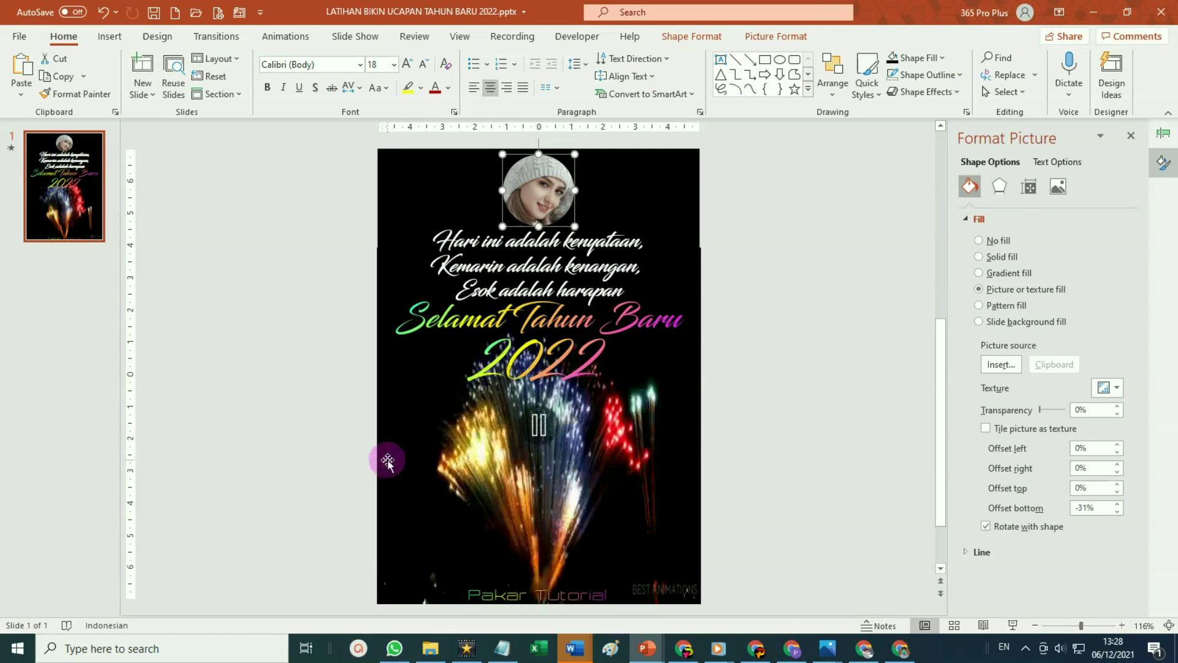
click(432, 650)
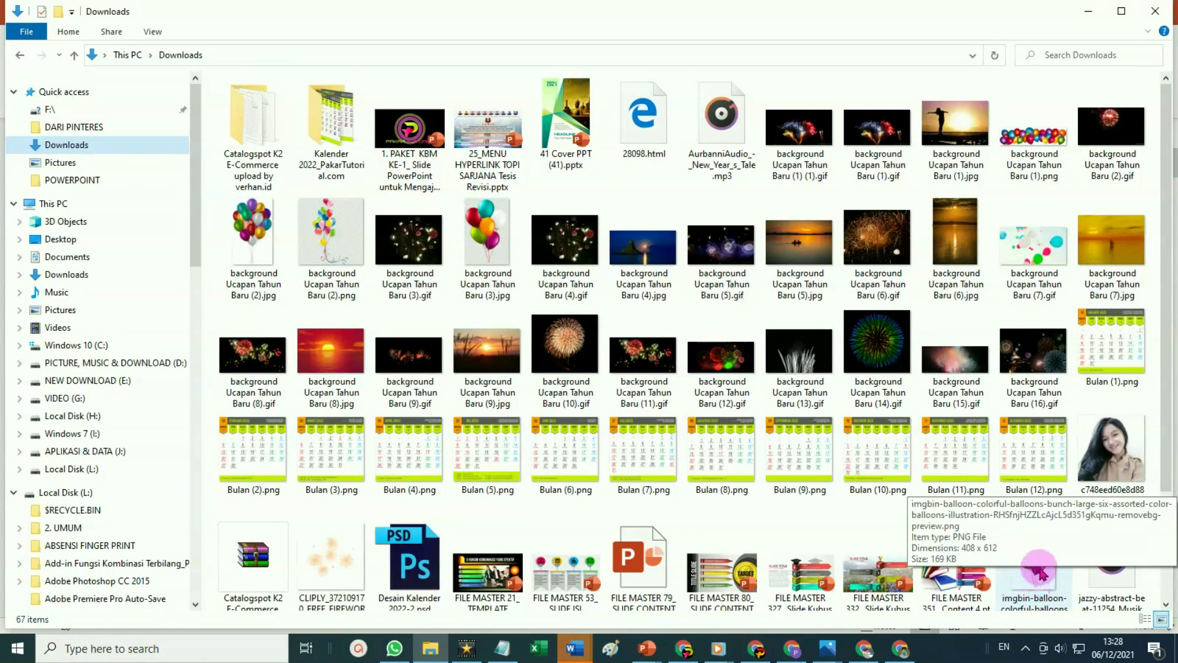
click(1039, 589)
right_click(1042, 574)
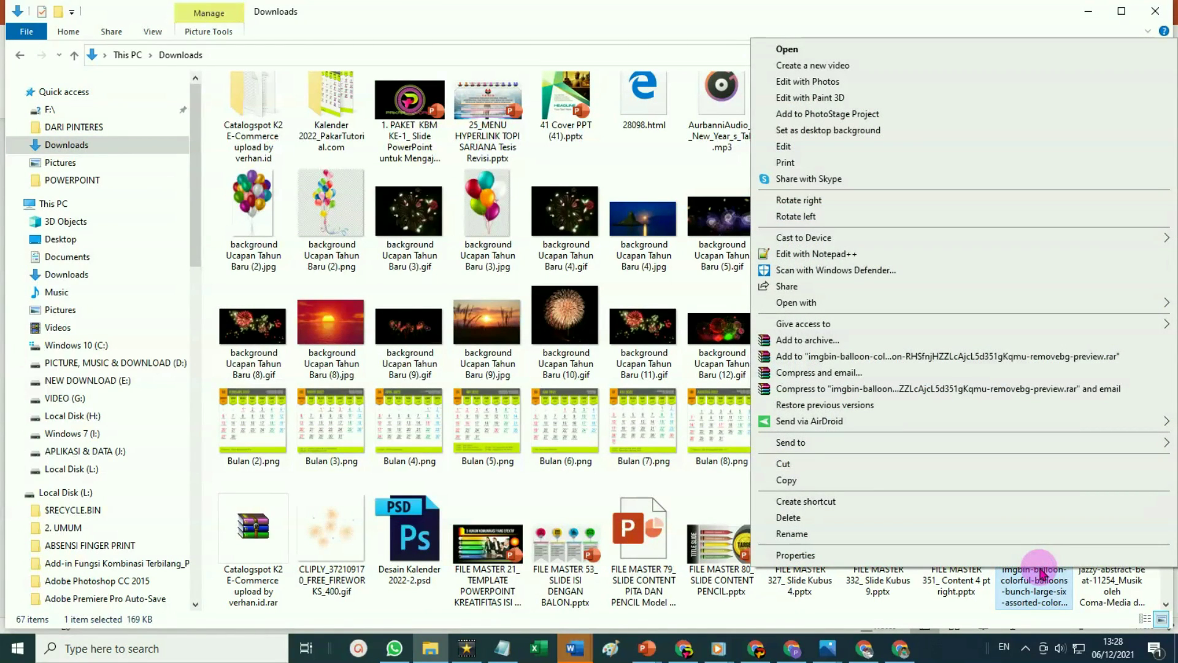
click(828, 481)
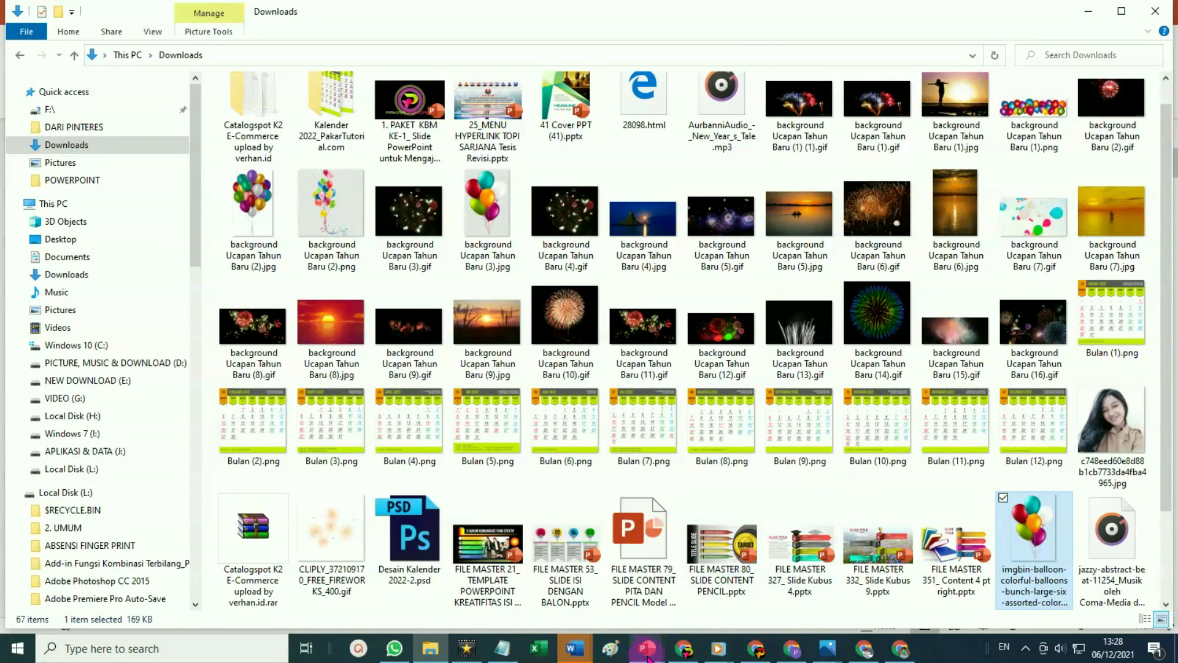
mouse_move(646, 650)
click(748, 599)
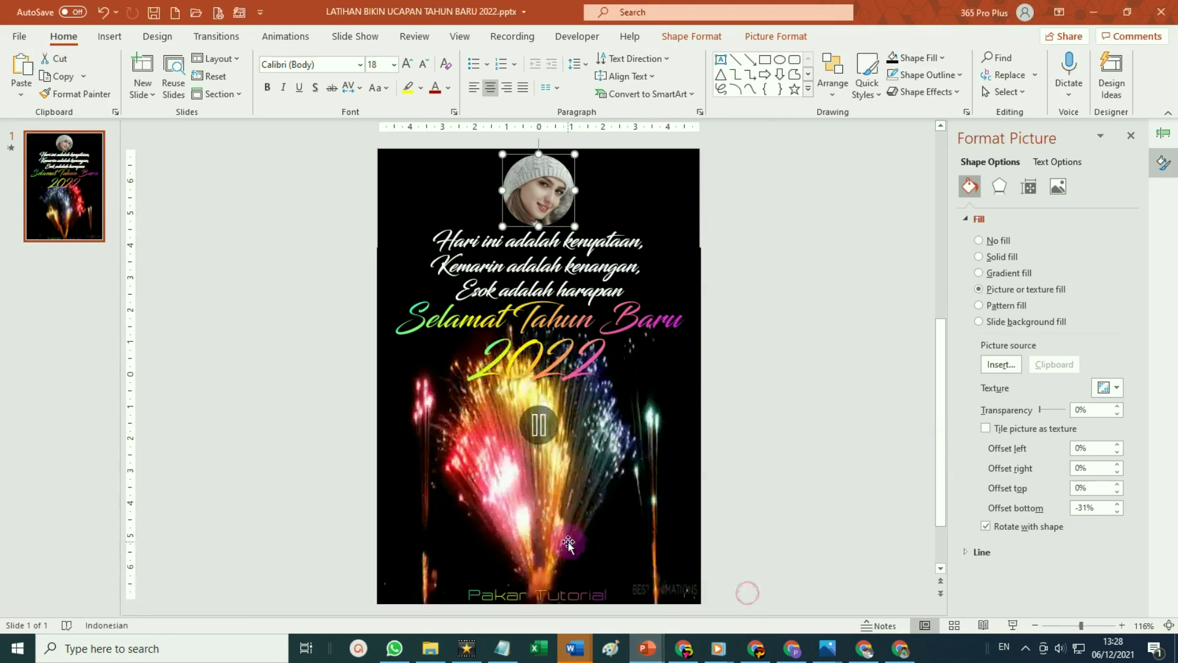
click(24, 67)
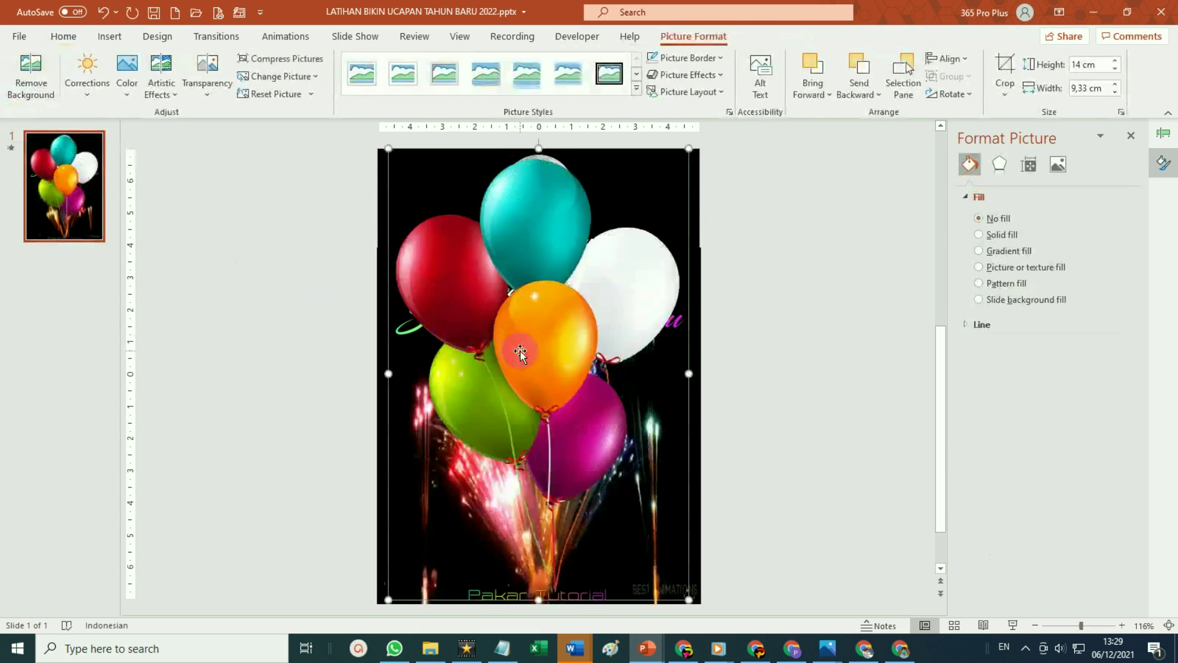
Shrink the balloon picture to 3.33 cm high and 2.22 cm wide and place it at the slide's bottom-left corner.
click(539, 381)
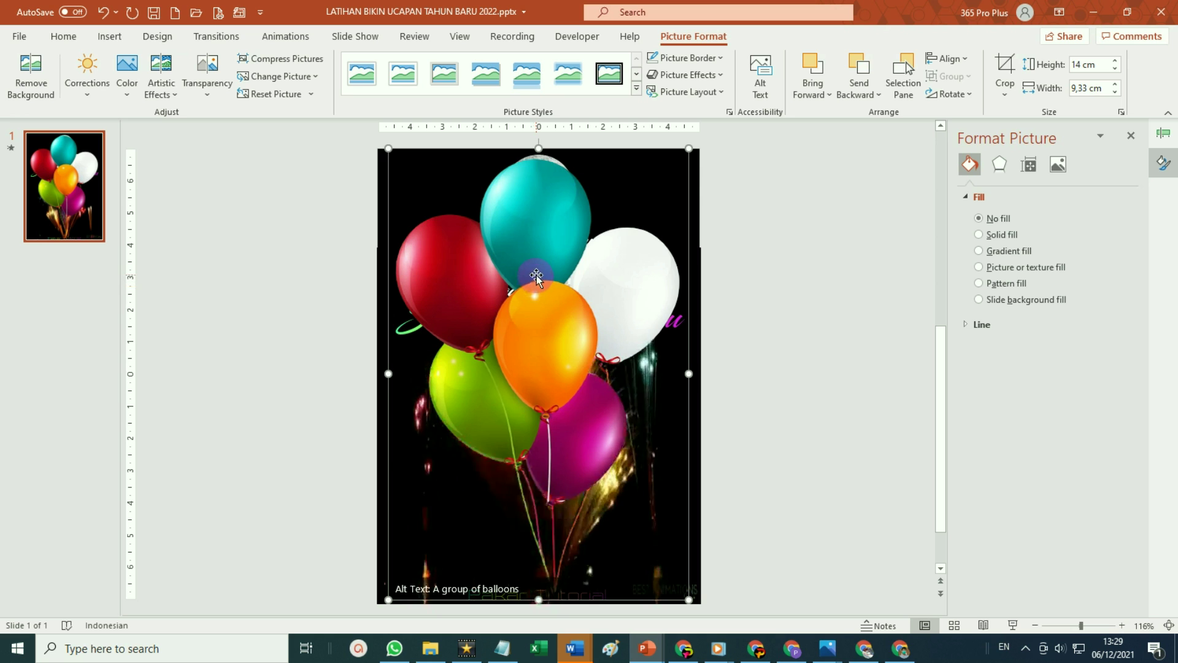
click(532, 342)
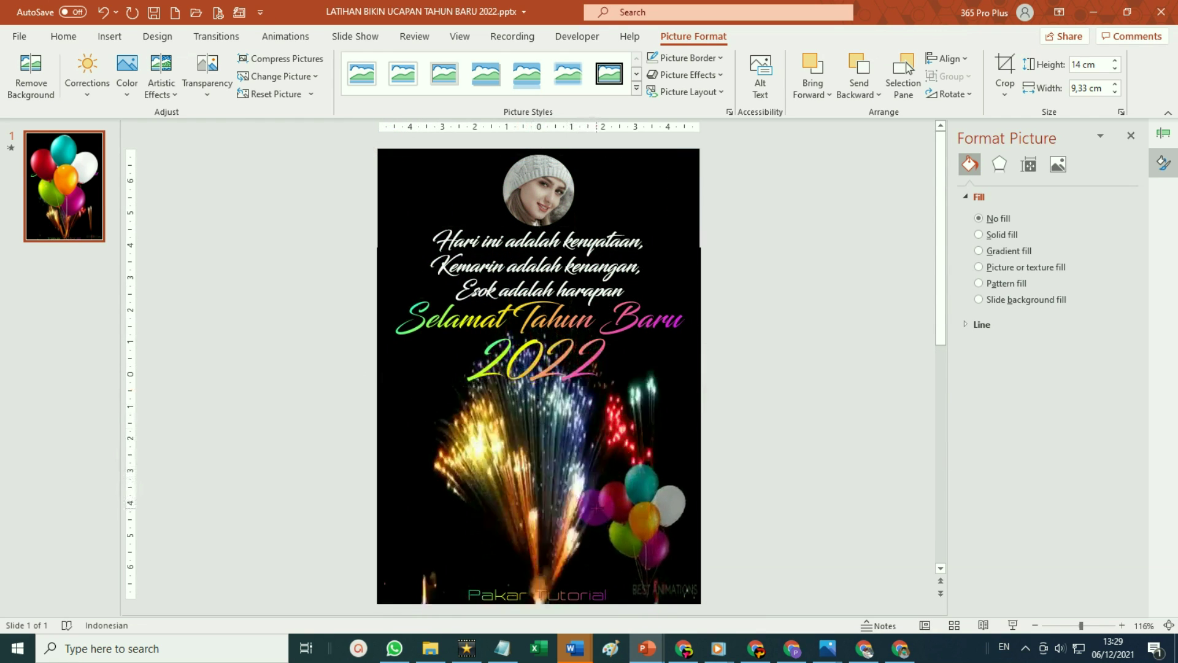
drag(603, 519, 396, 562)
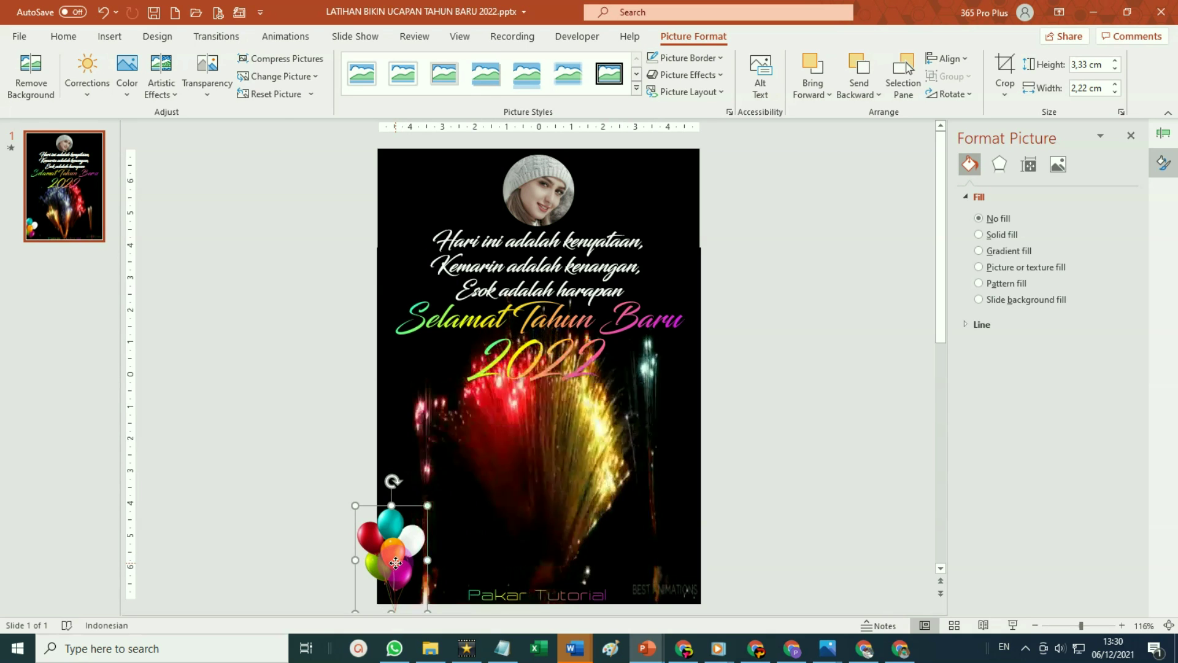
Duplicate the small balloon picture to the slide's bottom-right corner and flip the copy horizontally.
drag(395, 562, 692, 560)
key(Escape)
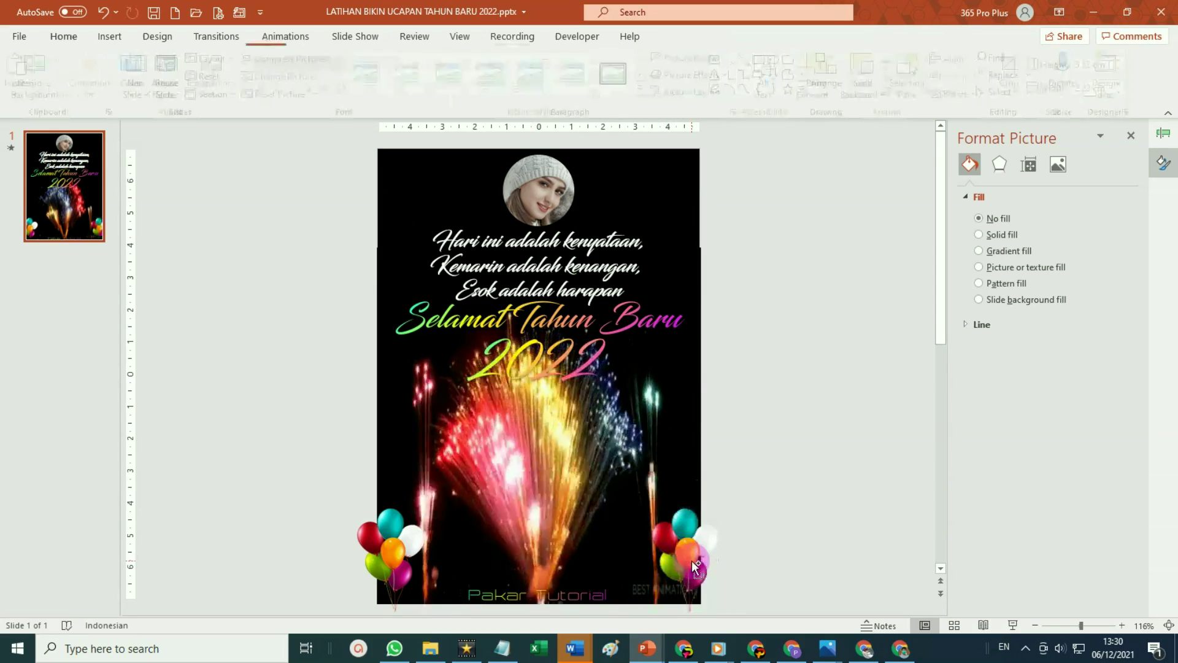
click(692, 560)
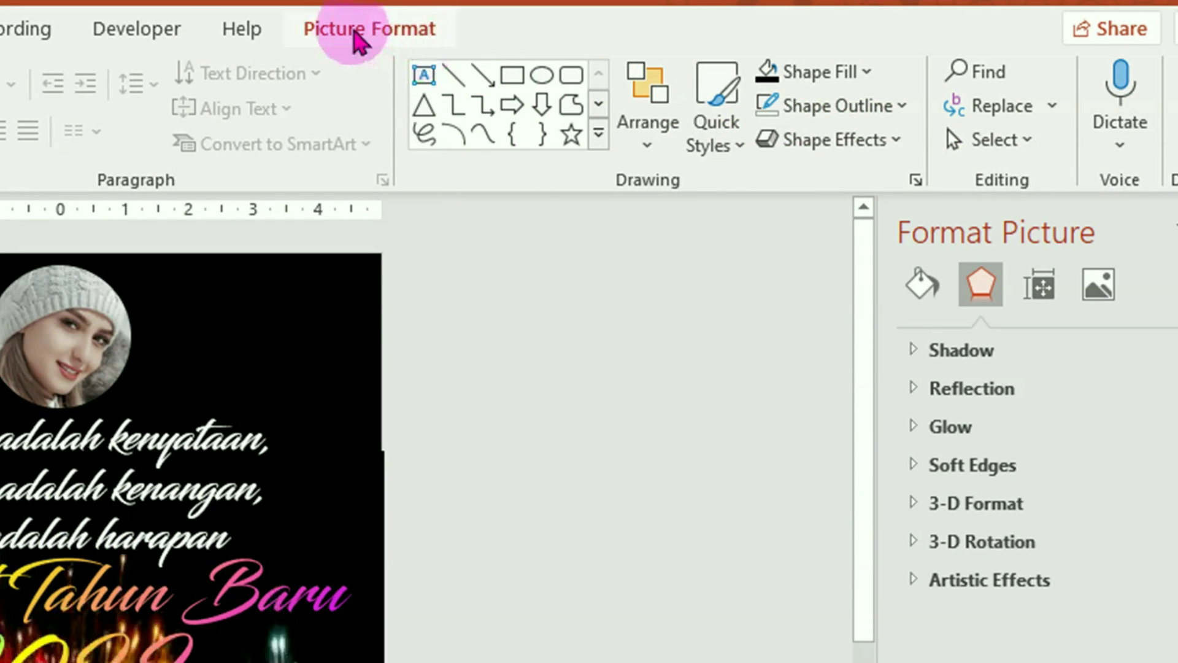
click(359, 40)
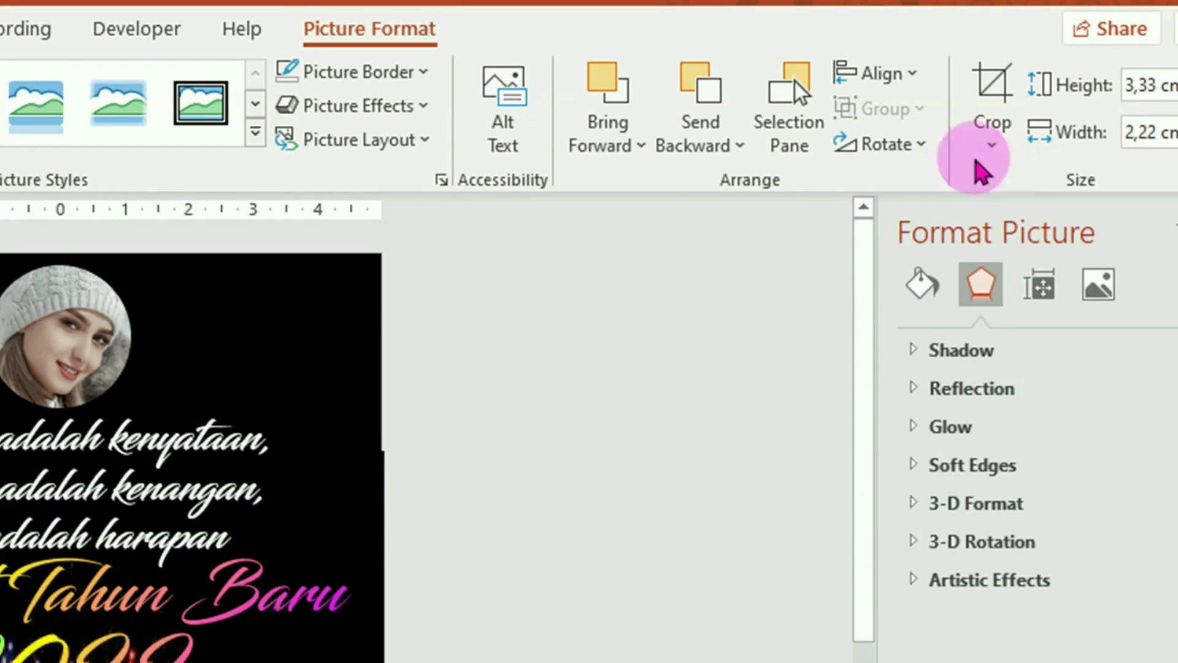
click(921, 150)
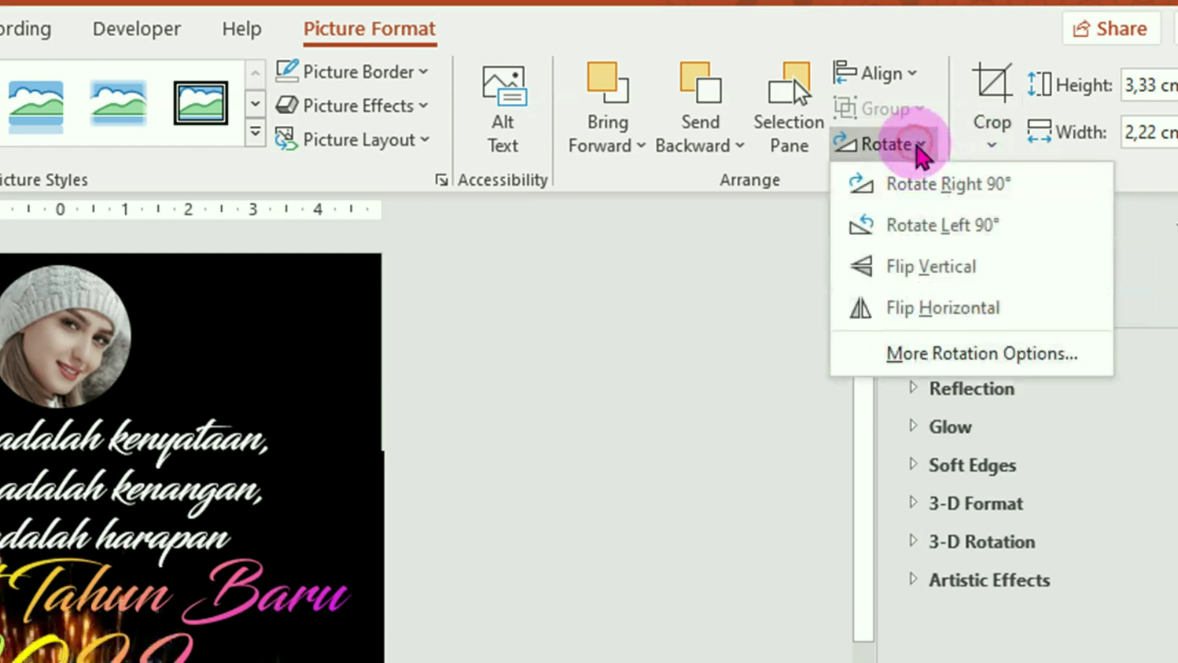
click(936, 316)
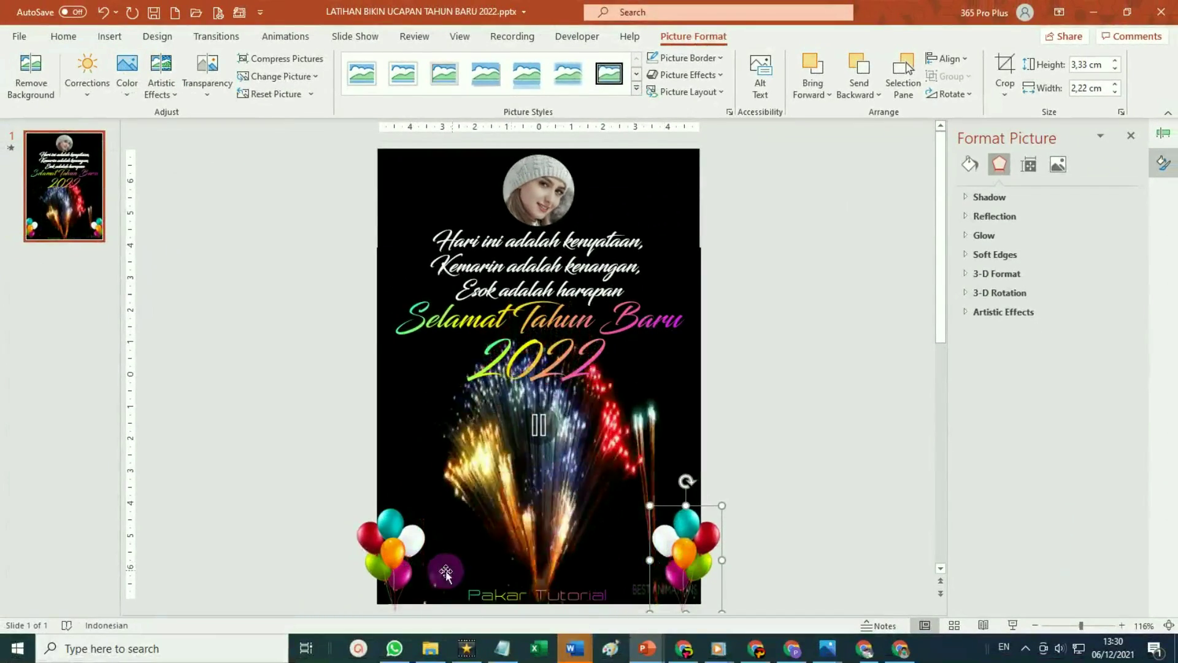
click(764, 387)
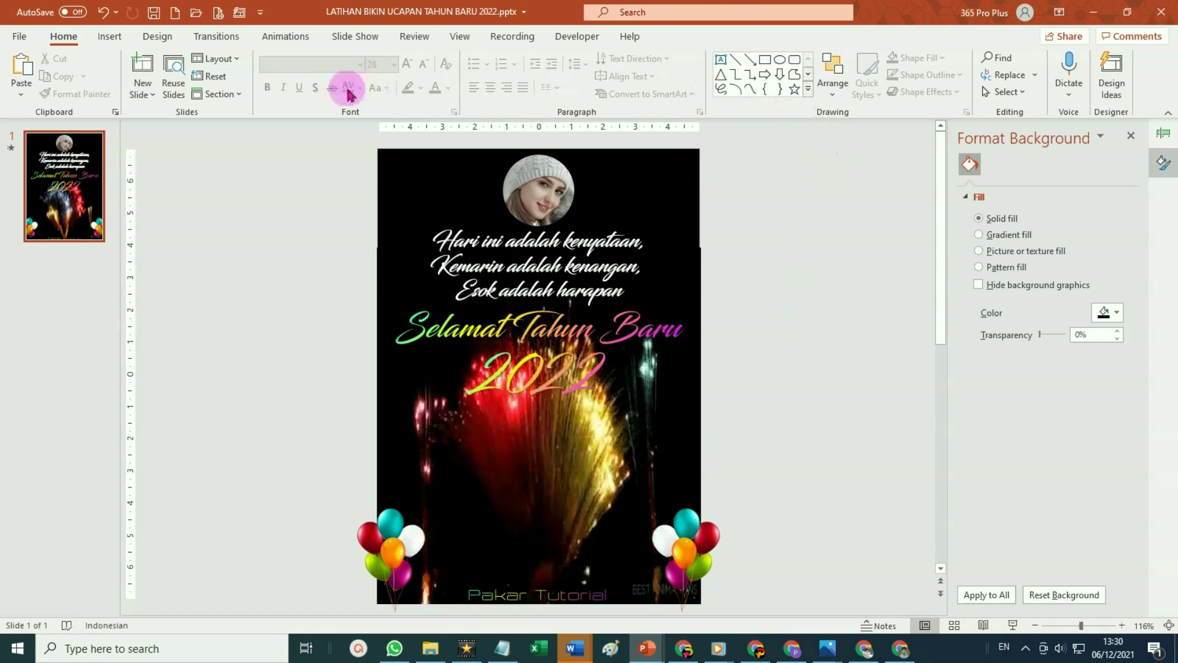
Show the slide's animation timeline and delay the Fly In of "Selamat Tahun Baru" to 2.50 seconds.
click(284, 38)
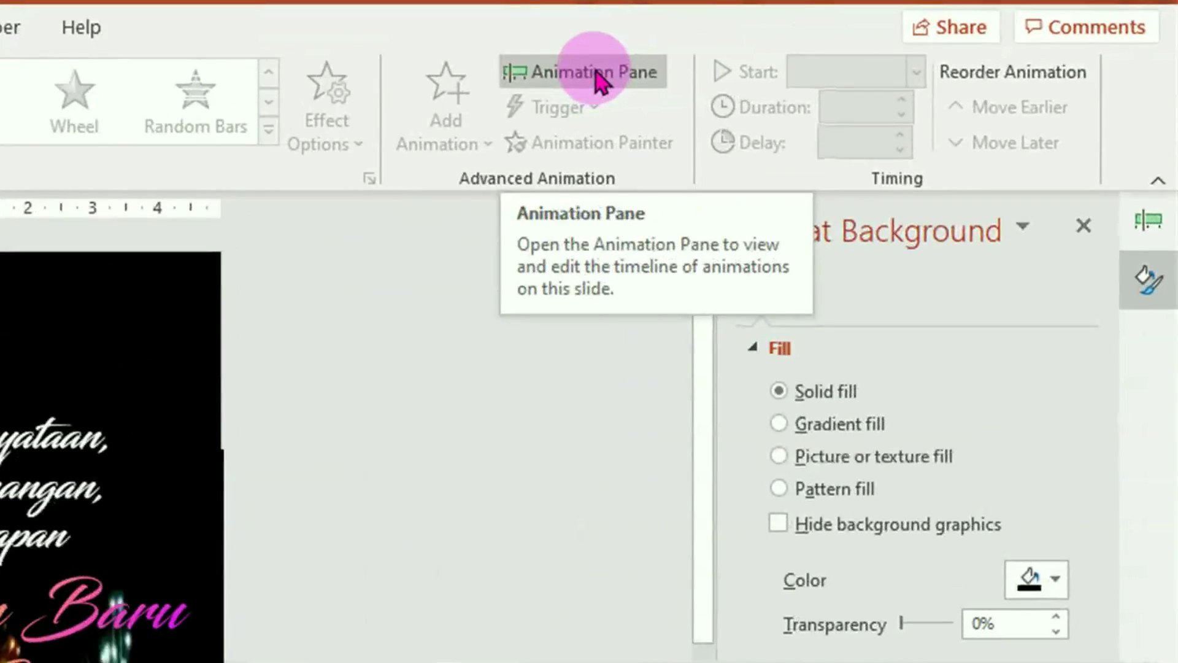
click(887, 62)
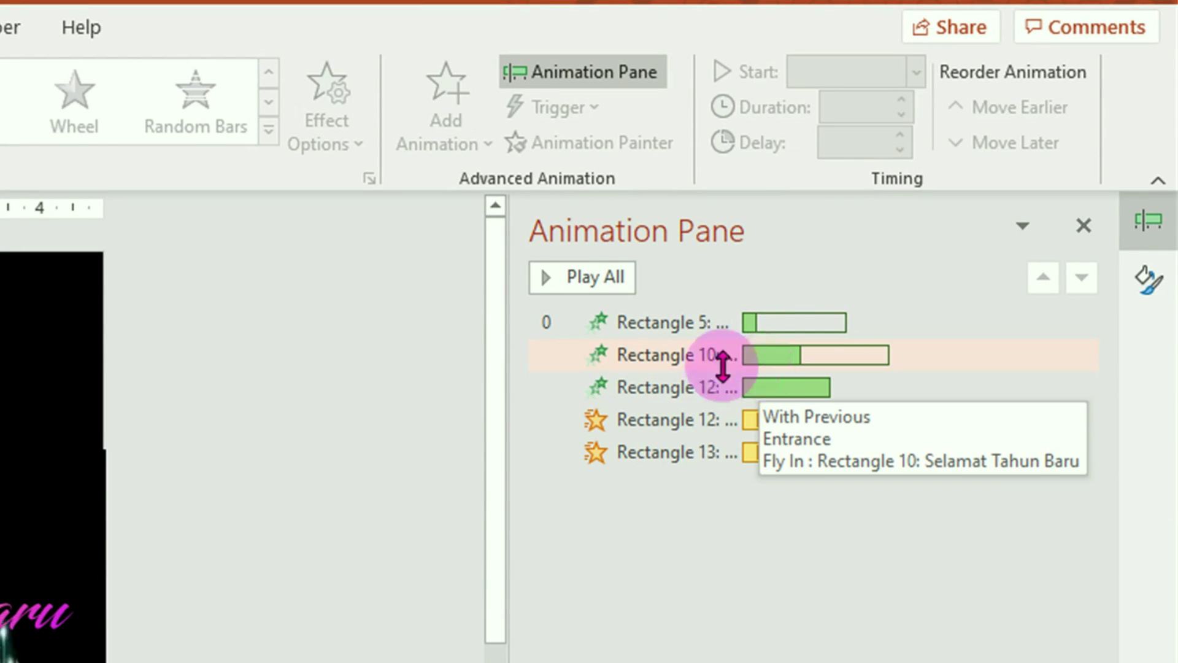
click(671, 357)
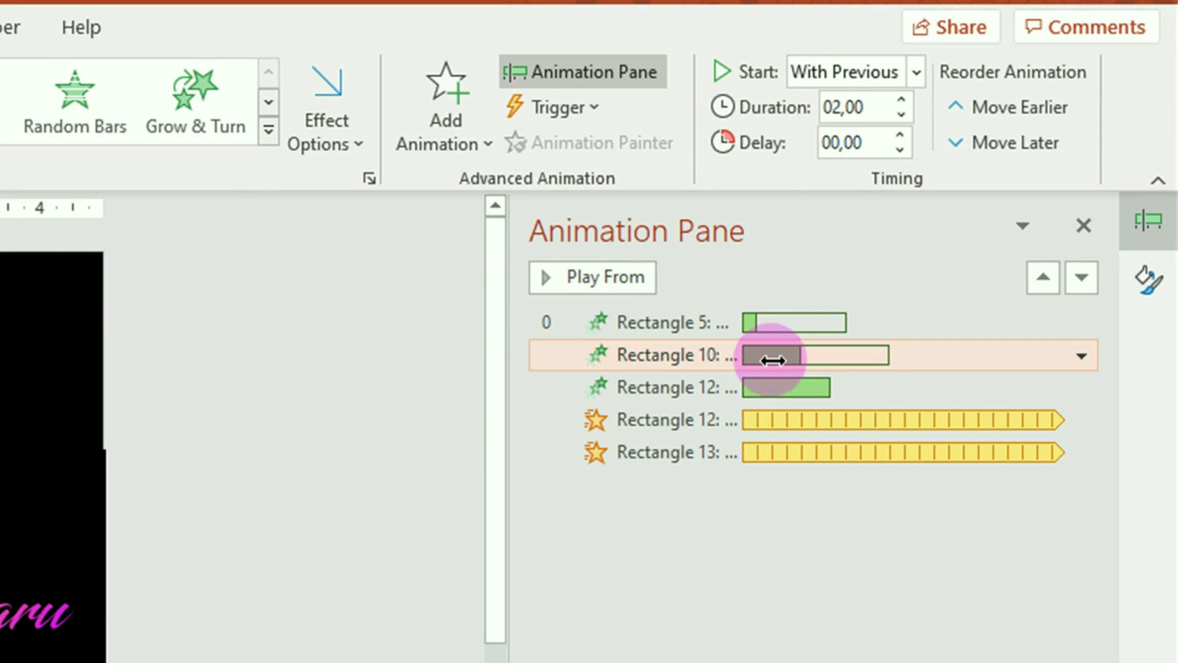
drag(742, 348, 781, 358)
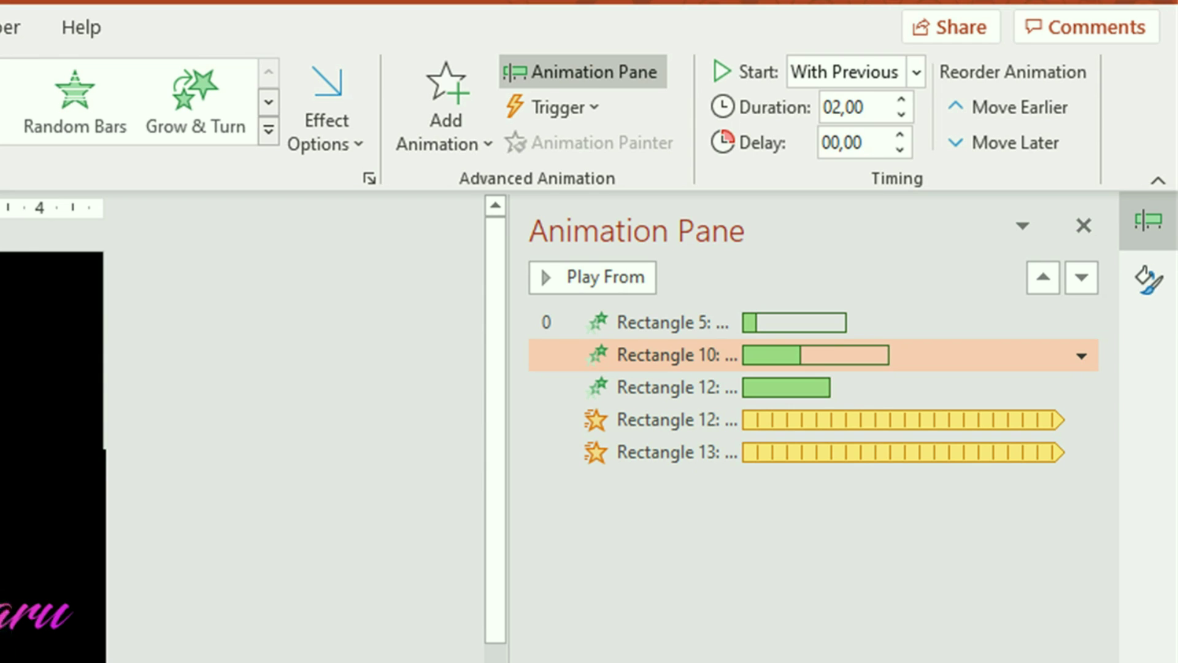
drag(773, 354, 770, 353)
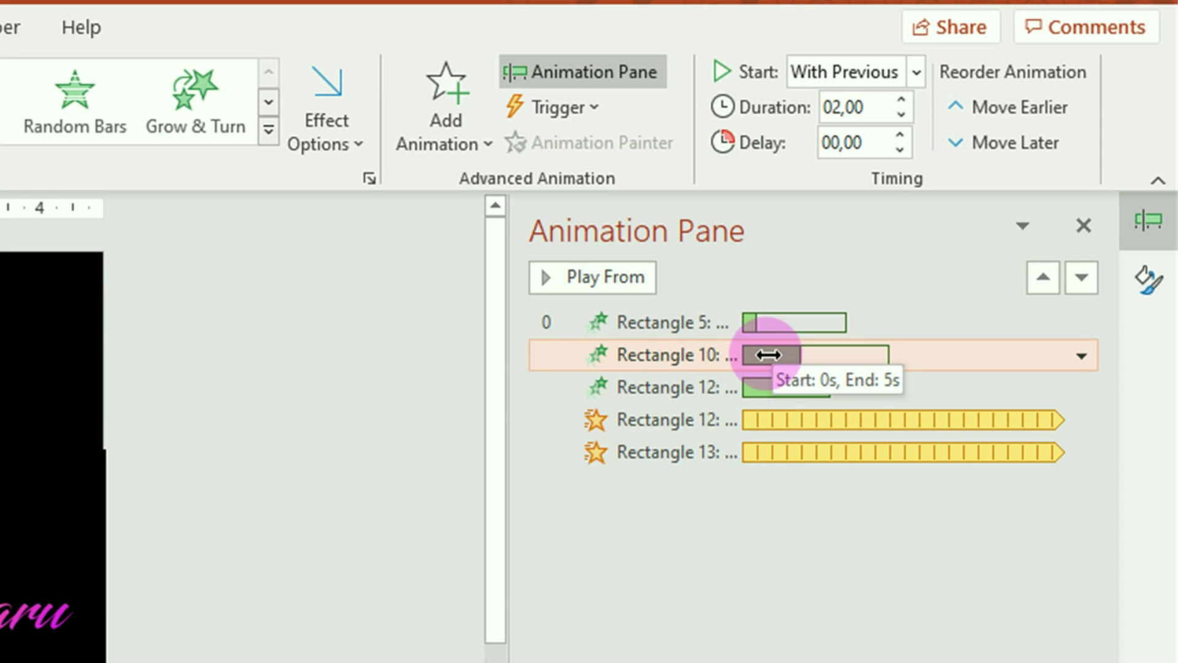
mouse_move(769, 357)
mouse_down()
mouse_move(760, 352)
mouse_move(788, 353)
mouse_move(778, 356)
mouse_up()
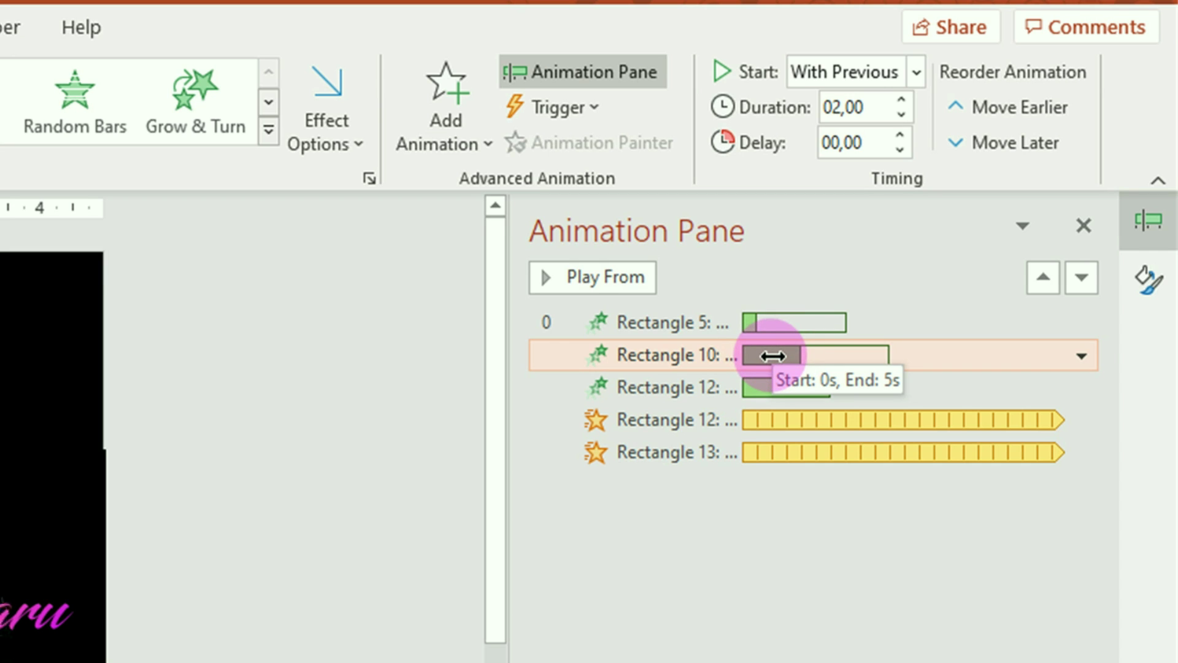
drag(773, 356, 847, 349)
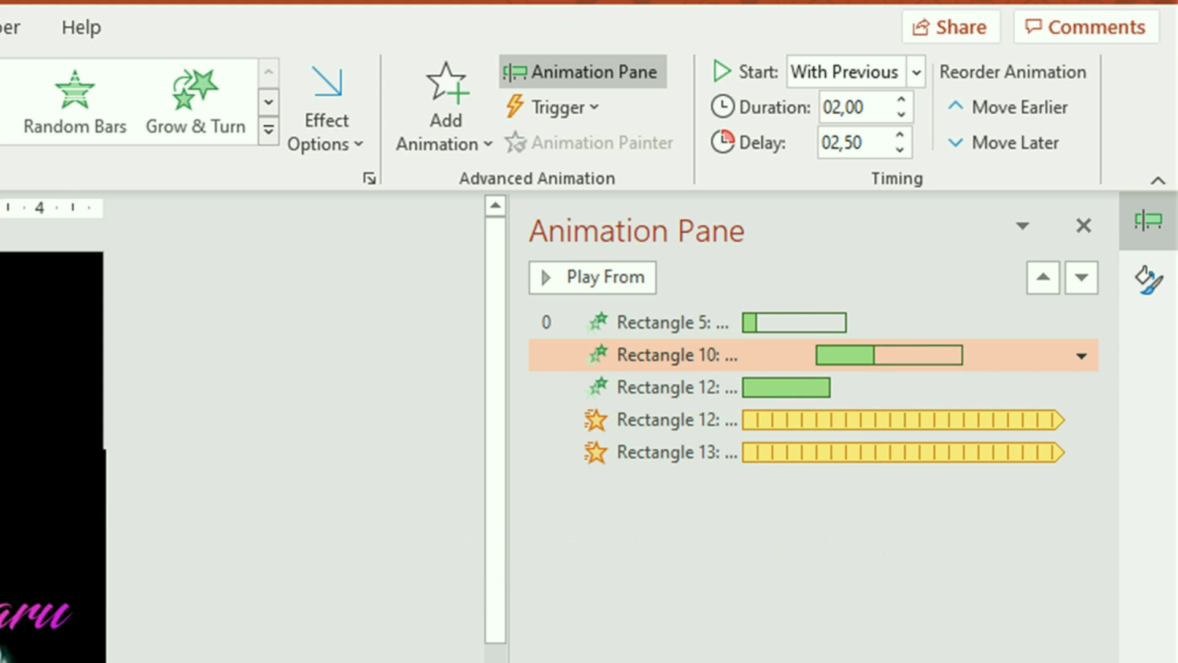
Delay both the entrance and the Pulse animation of "2022" to 4.50 seconds, and preview the card as a slide show.
click(706, 389)
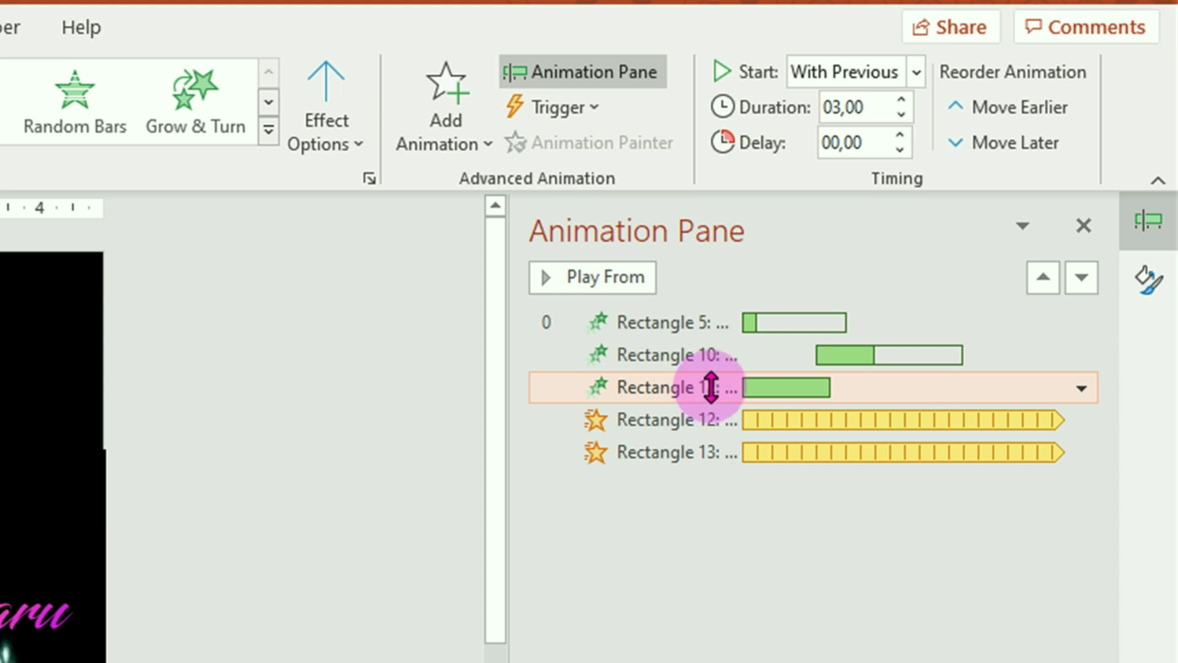
click(764, 387)
drag(764, 387, 900, 373)
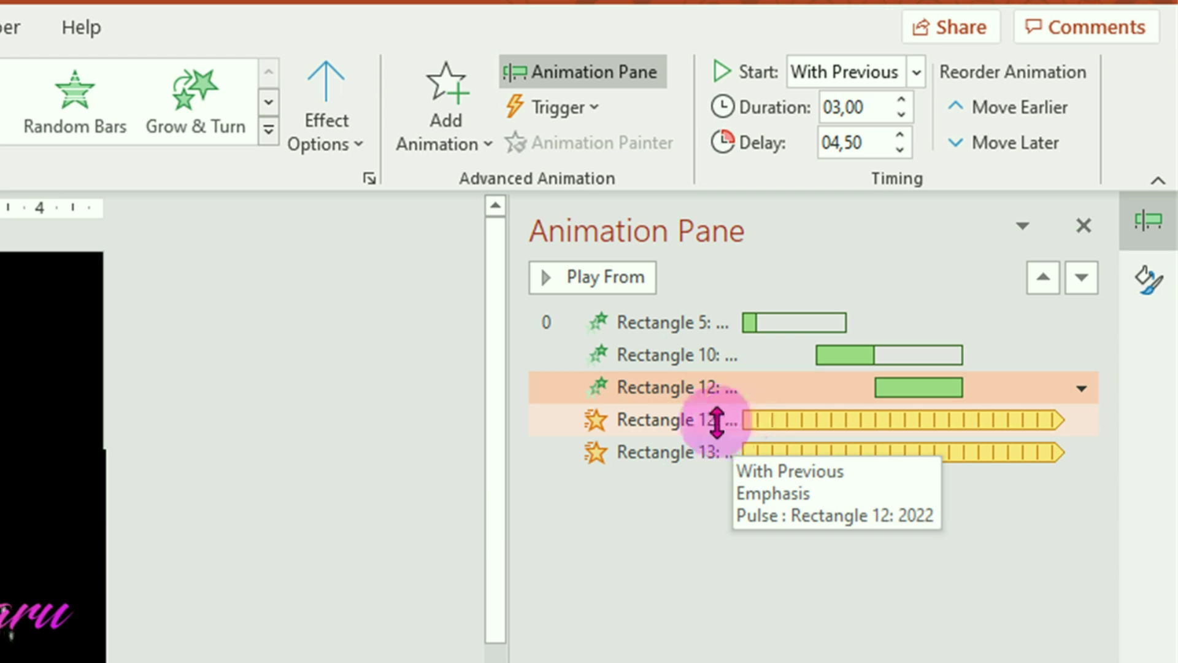
drag(770, 417, 902, 421)
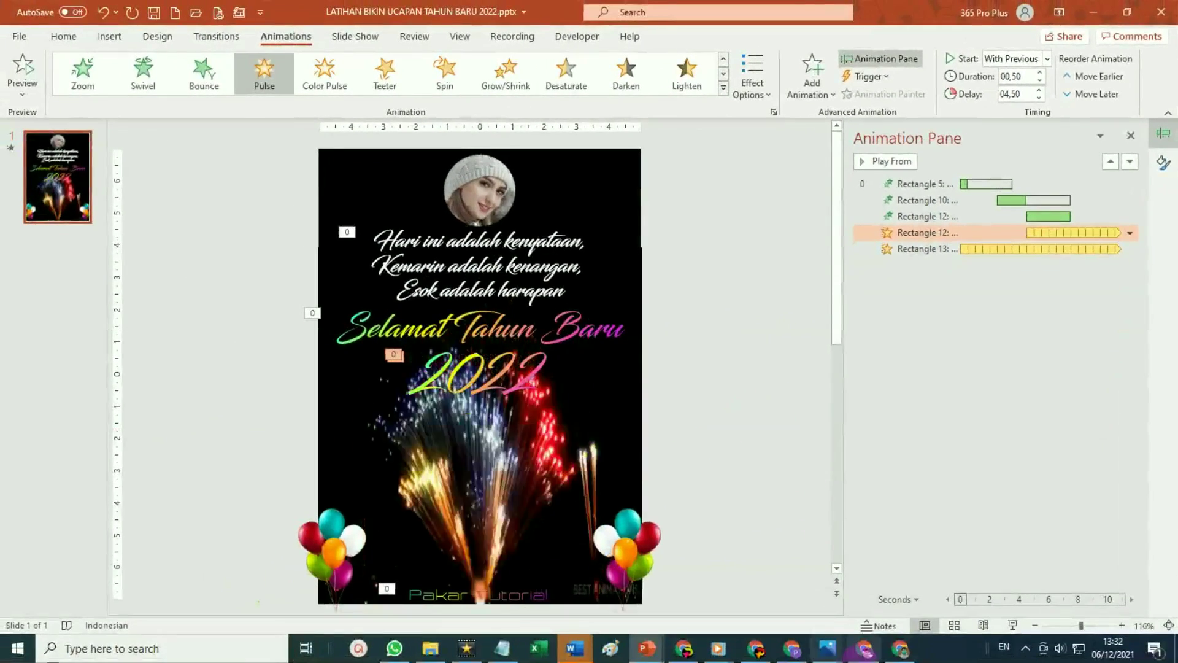
click(1013, 626)
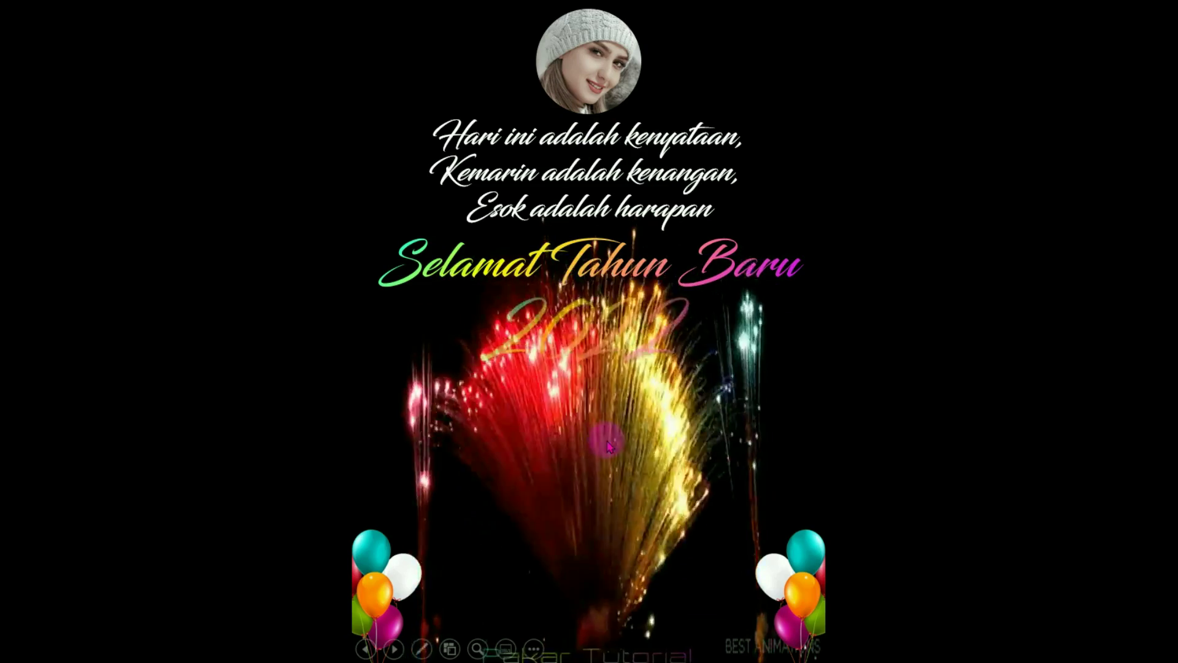
key(Escape)
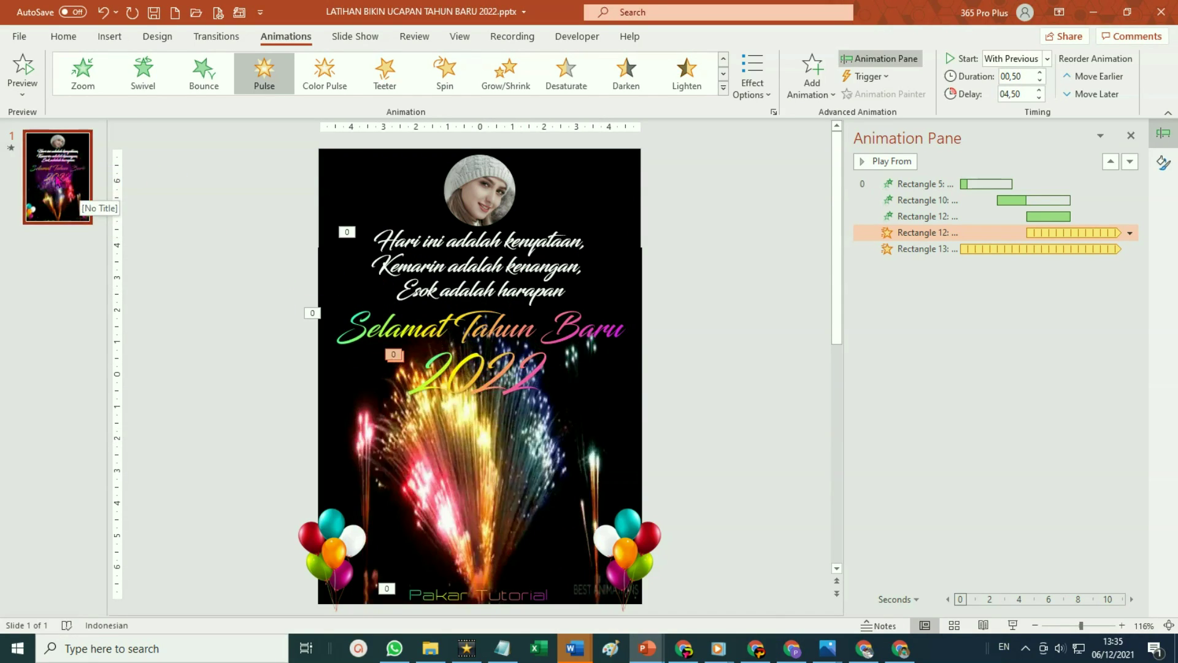
Duplicate the greeting slide and draw a rectangle covering the entire duplicate slide.
right_click(59, 176)
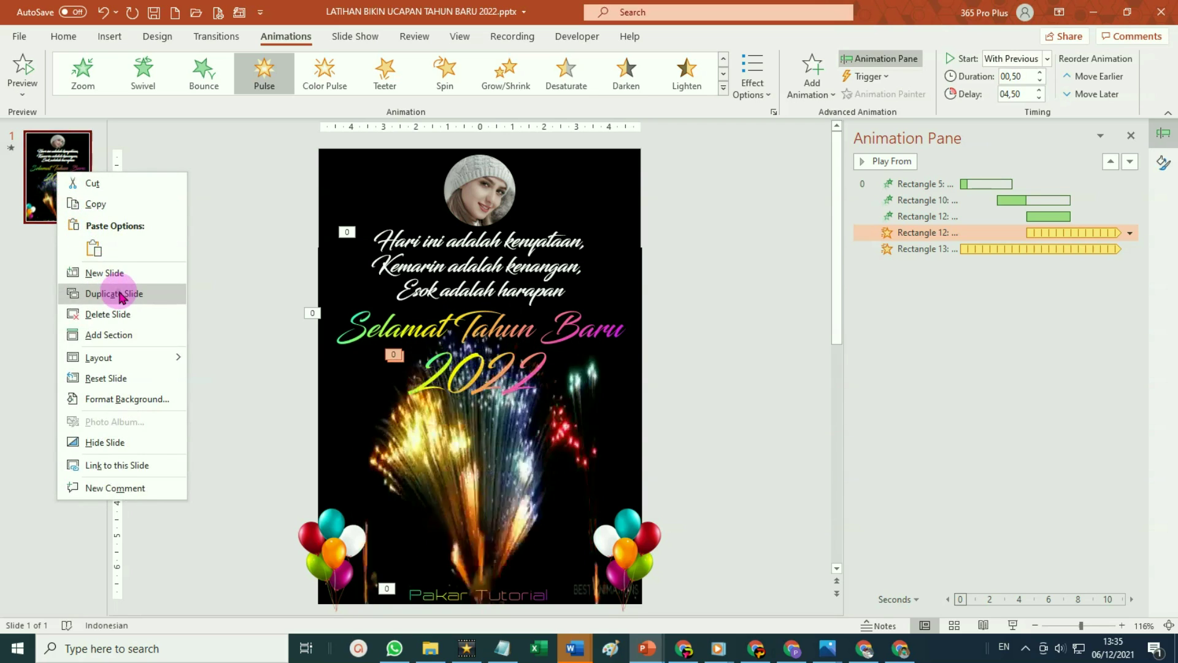
click(80, 294)
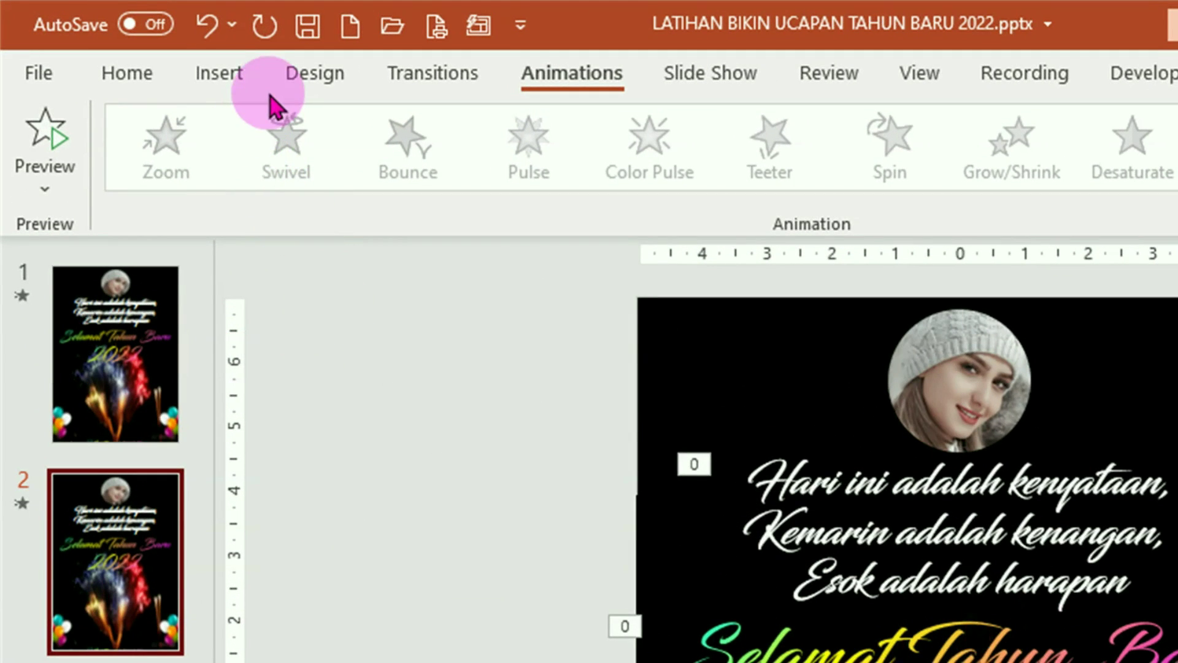
click(221, 83)
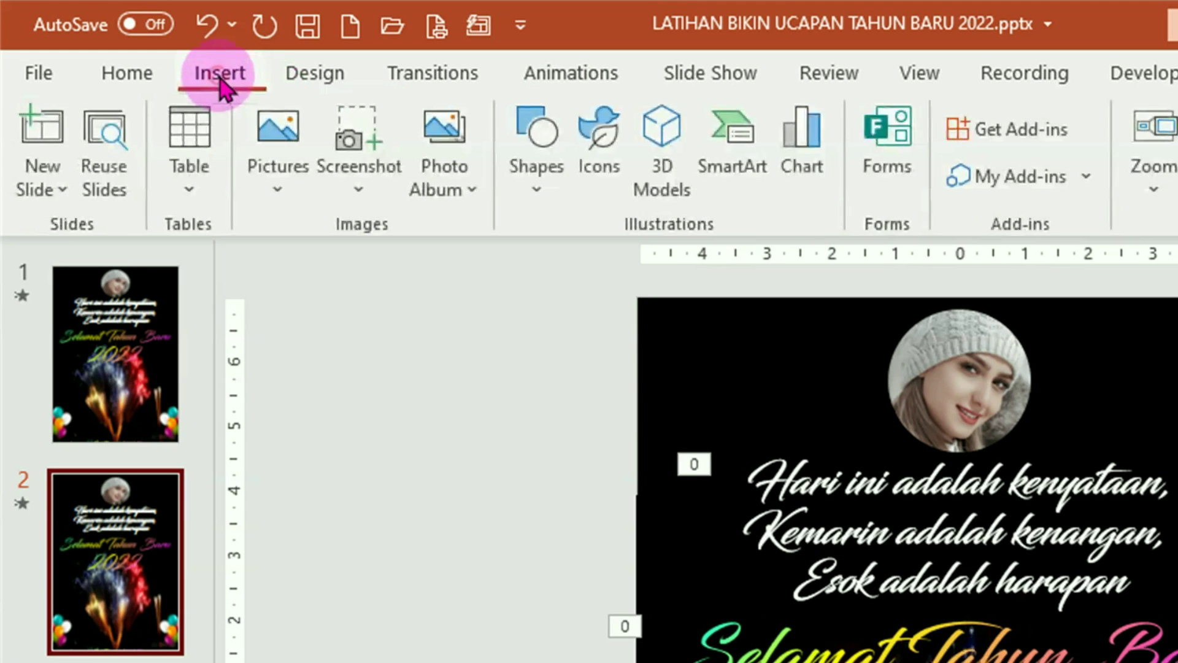
click(539, 190)
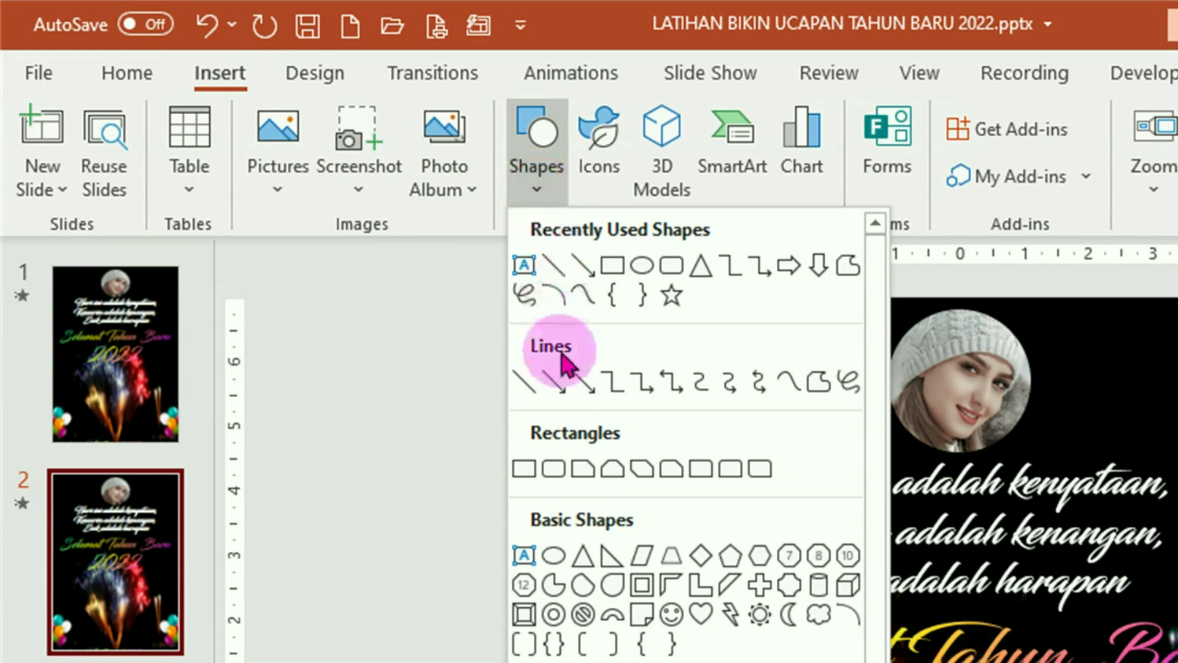
click(524, 468)
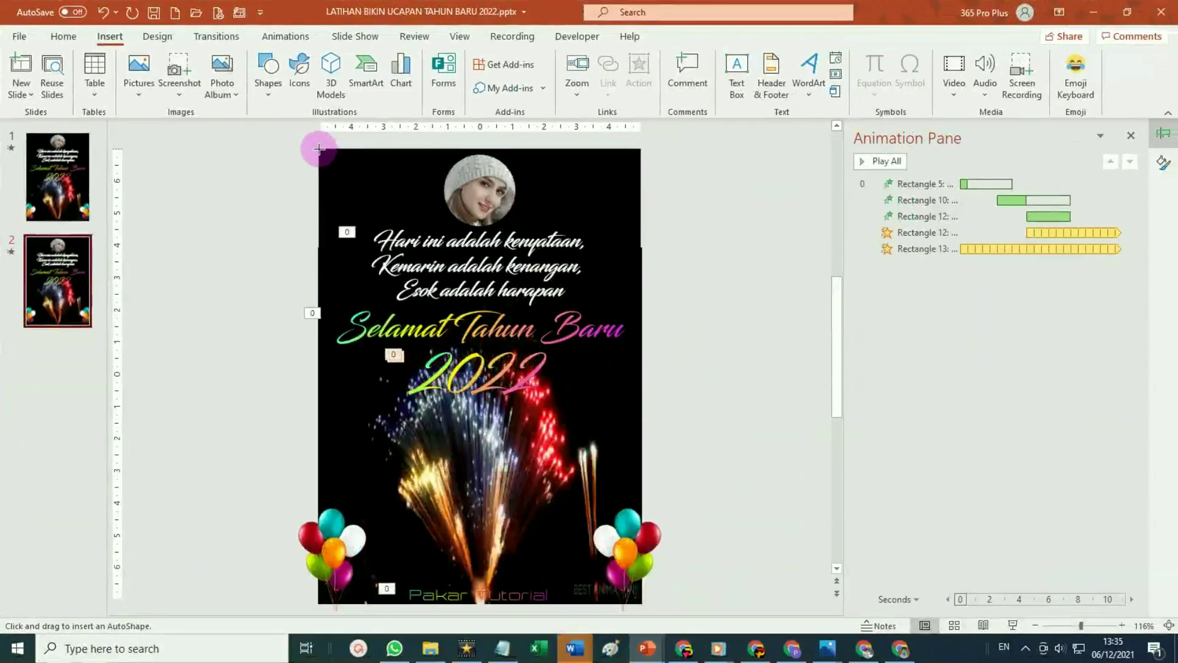
drag(318, 148, 643, 605)
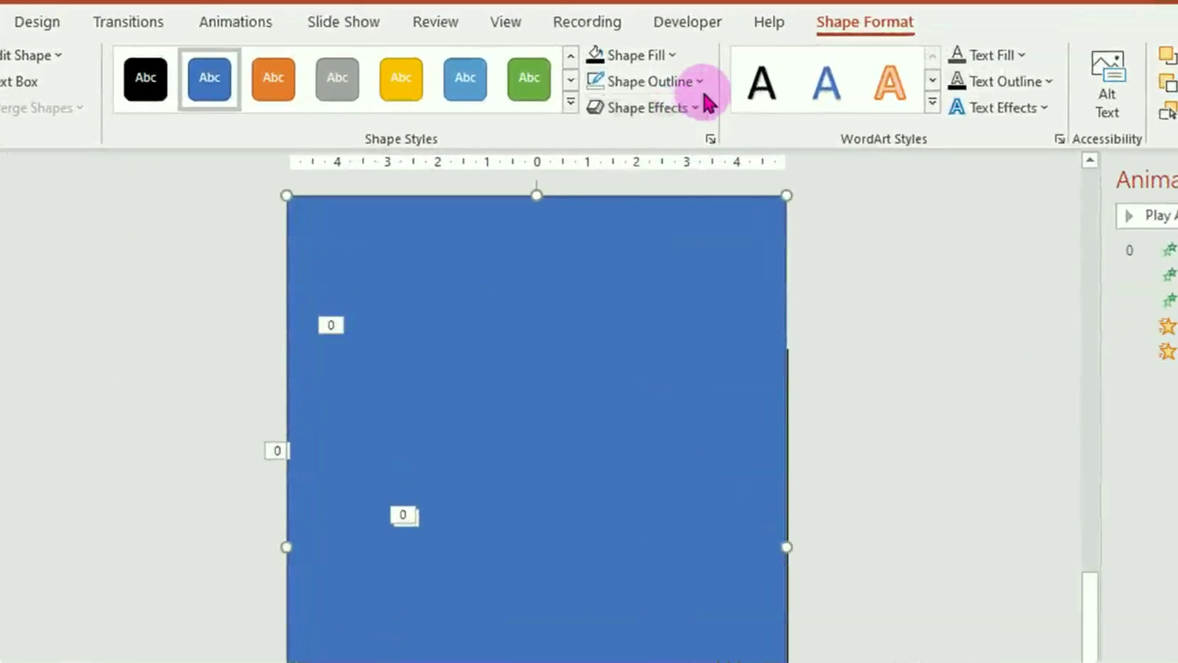
Remove the outline of the rectangle covering the second slide and fill it with black.
click(701, 84)
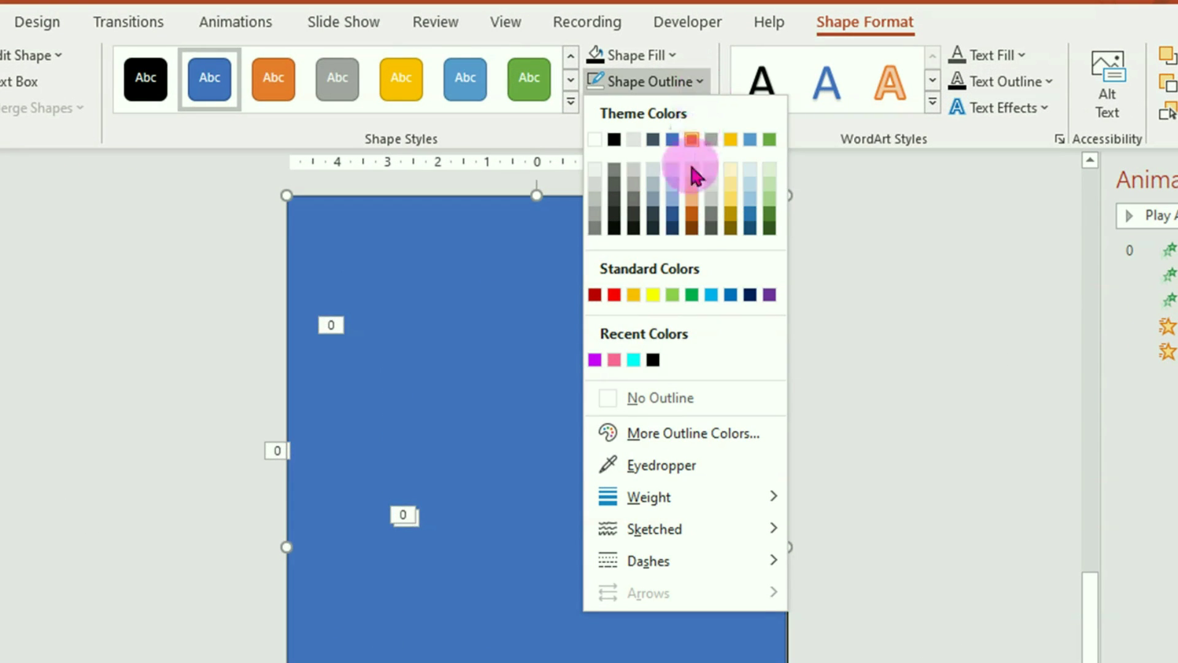
click(694, 399)
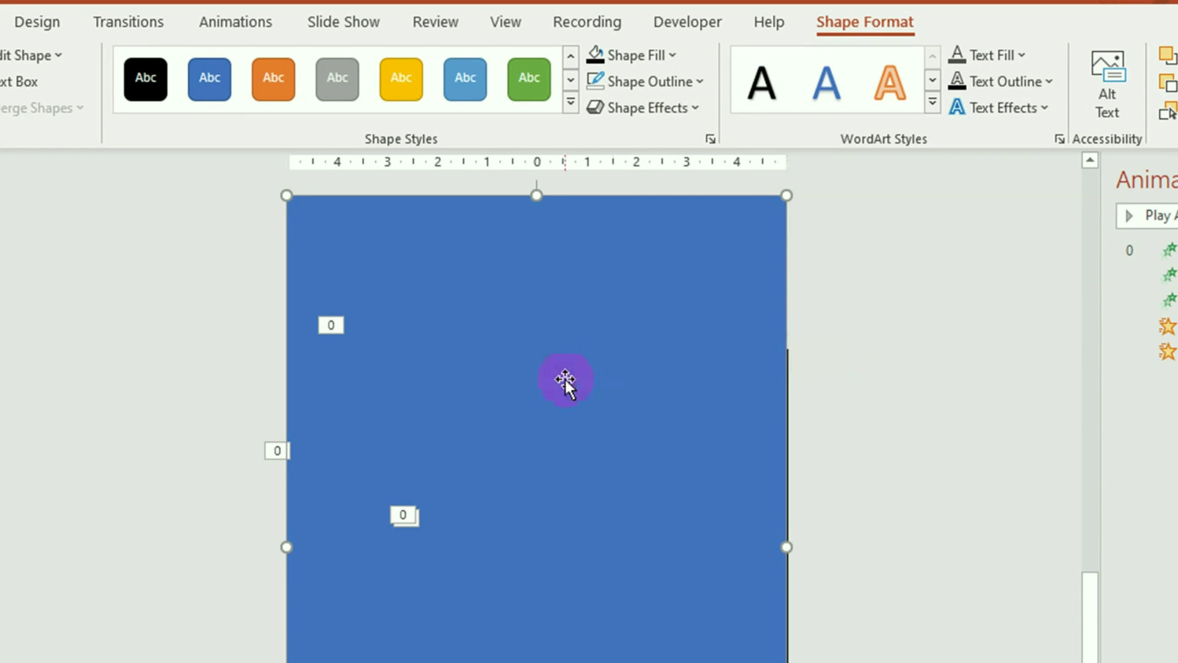
click(674, 56)
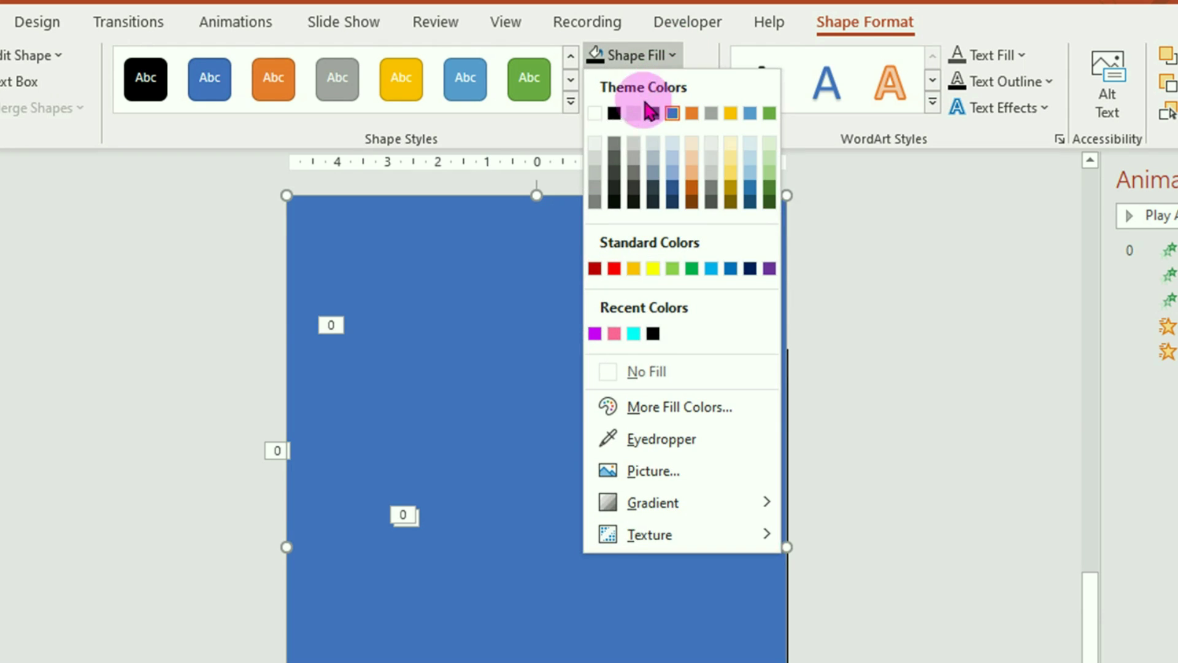
click(614, 113)
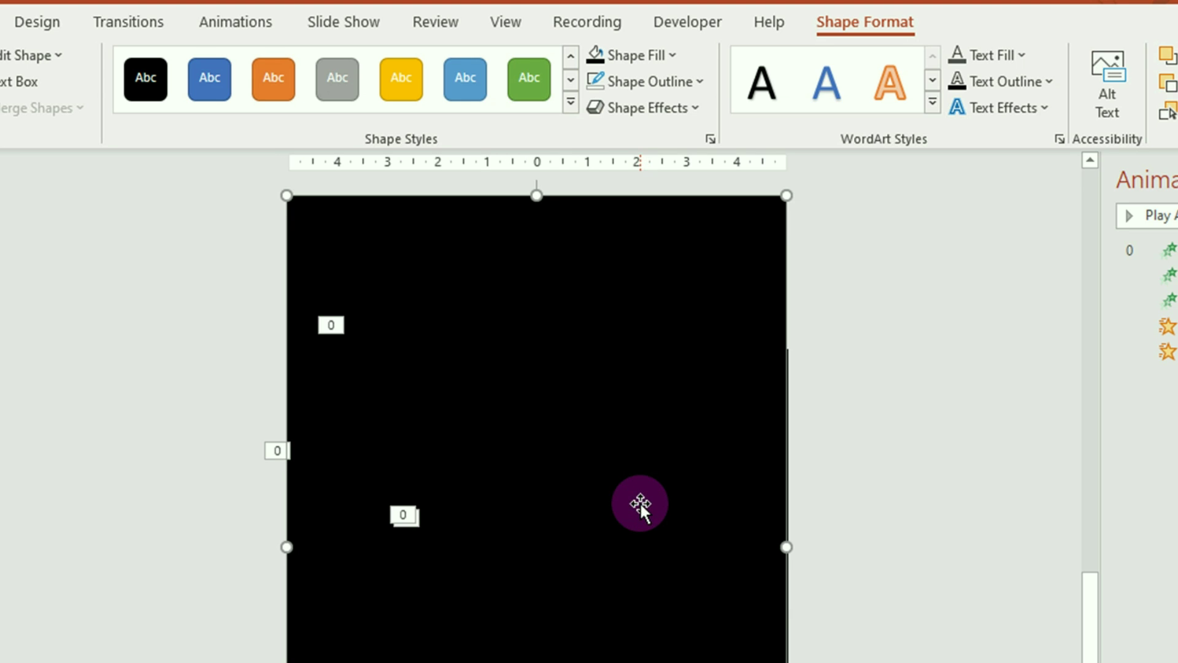
Apply the Split exit animation to the black rectangle with the Vertical Out direction.
click(235, 25)
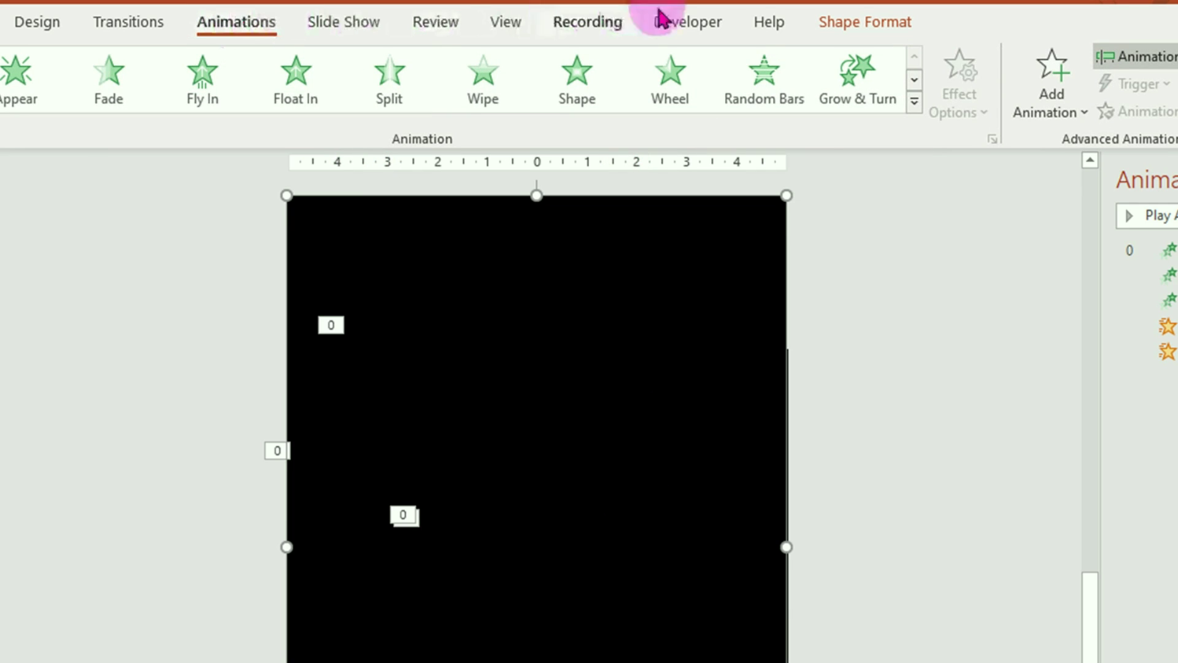
click(914, 102)
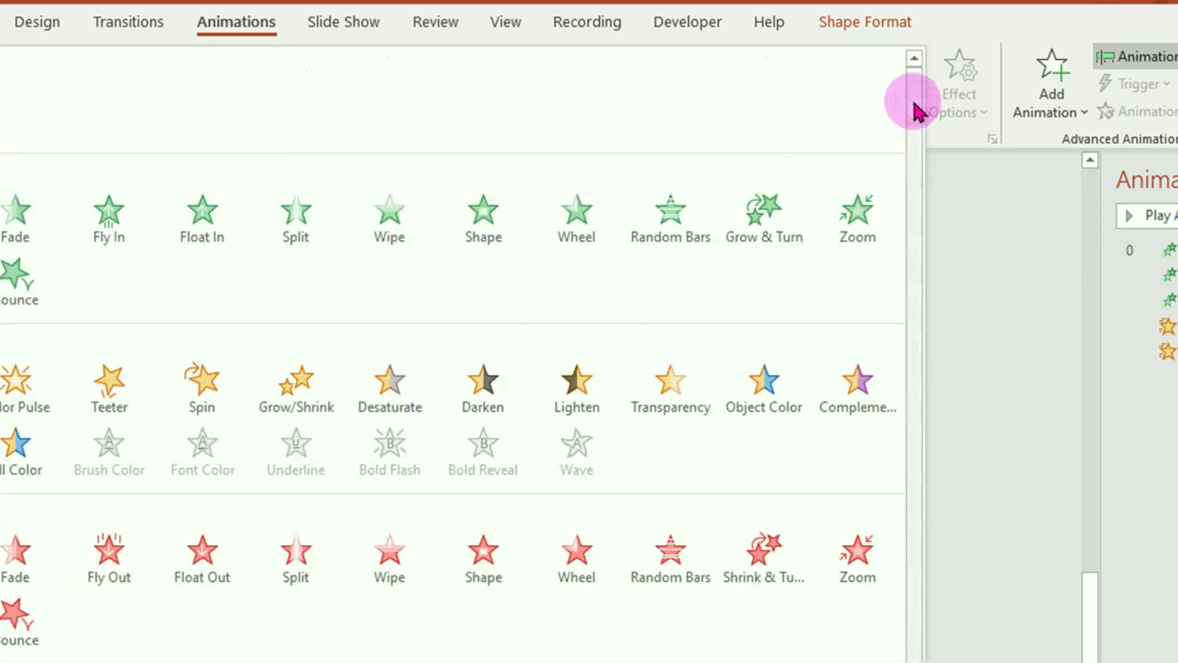
click(297, 559)
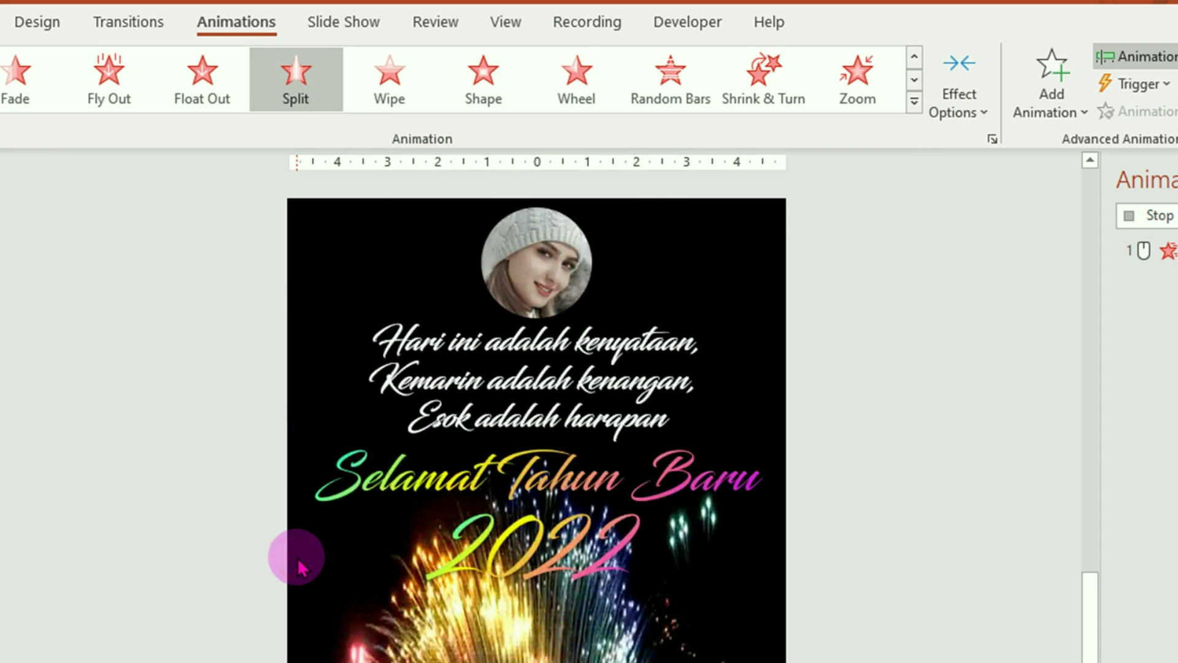
click(986, 118)
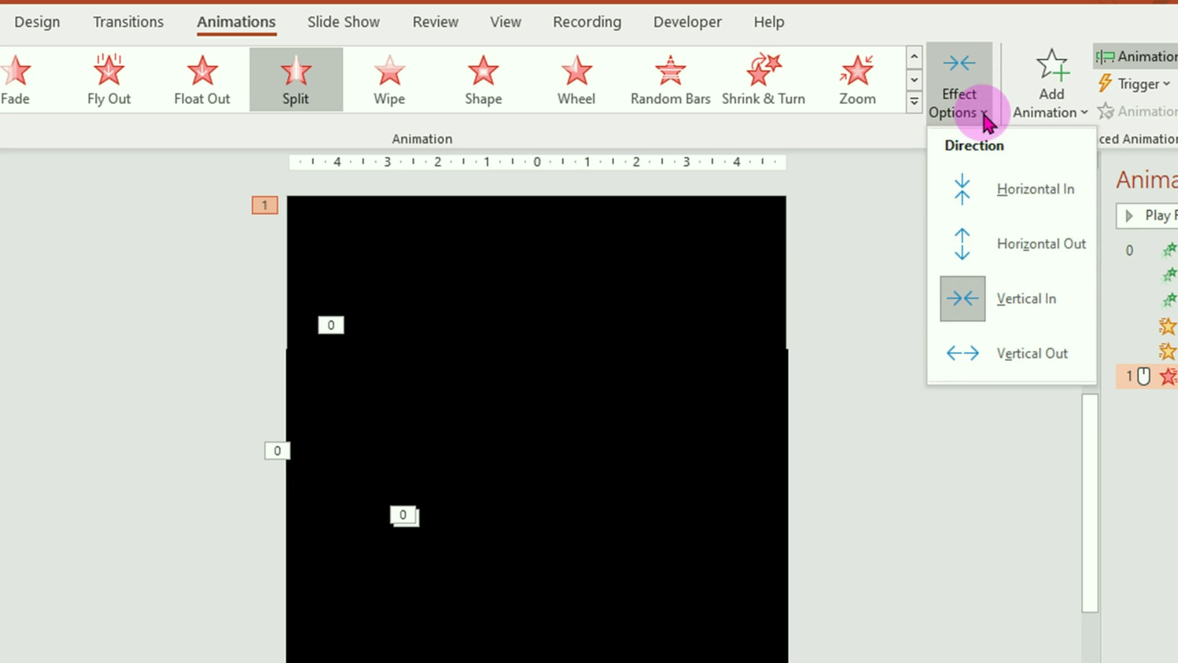
click(1005, 361)
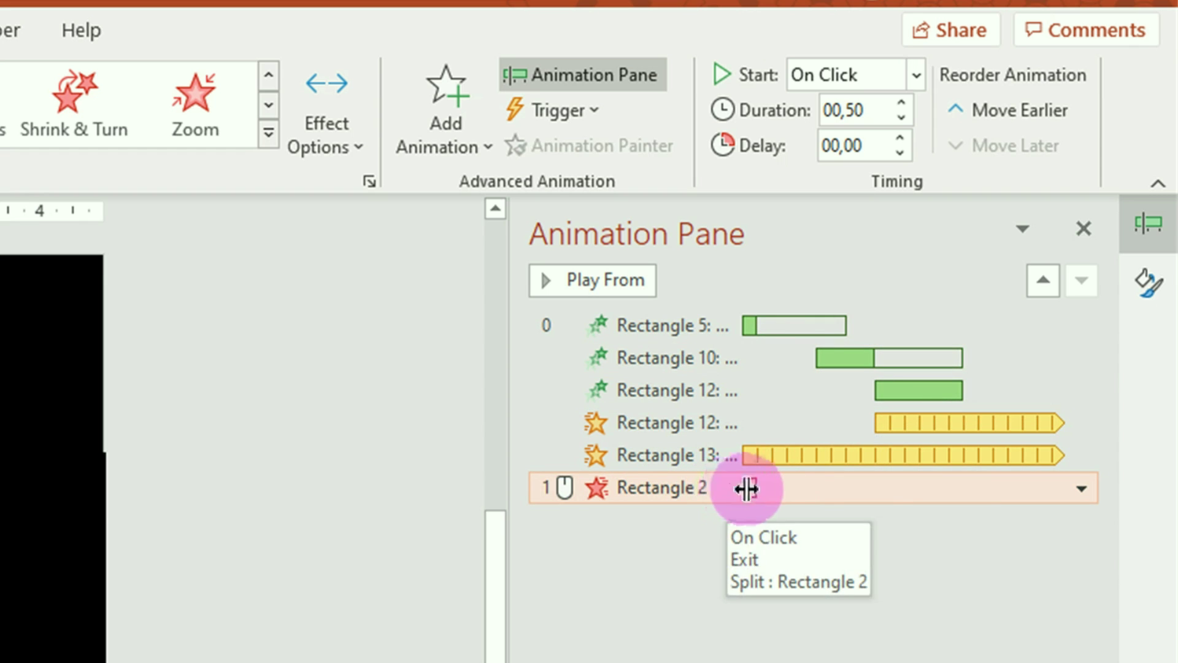
Move the rectangle's exit animation to third in the order, start it With Previous and delay it to 5.00 seconds.
drag(783, 490, 779, 377)
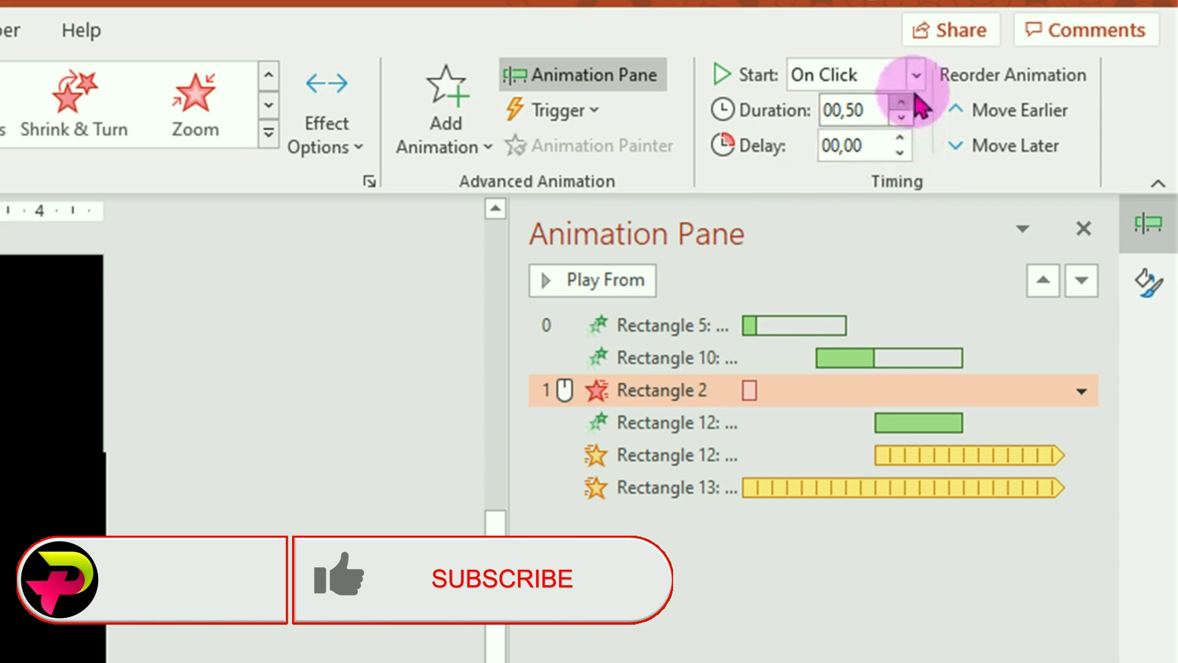
click(917, 75)
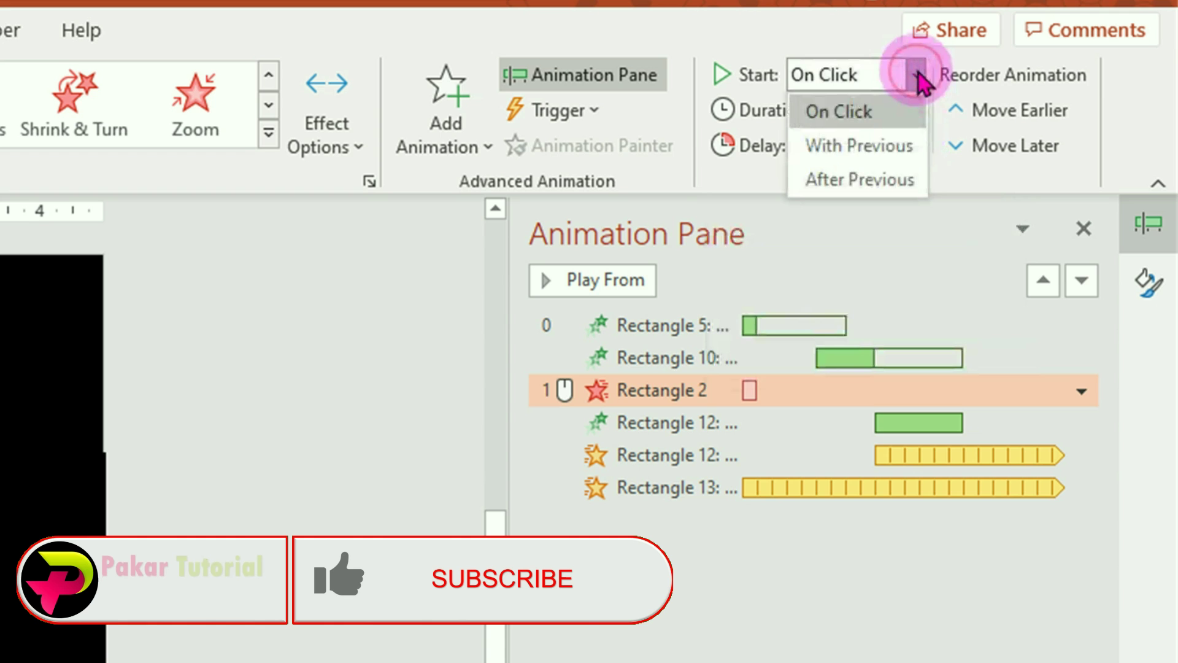
click(900, 156)
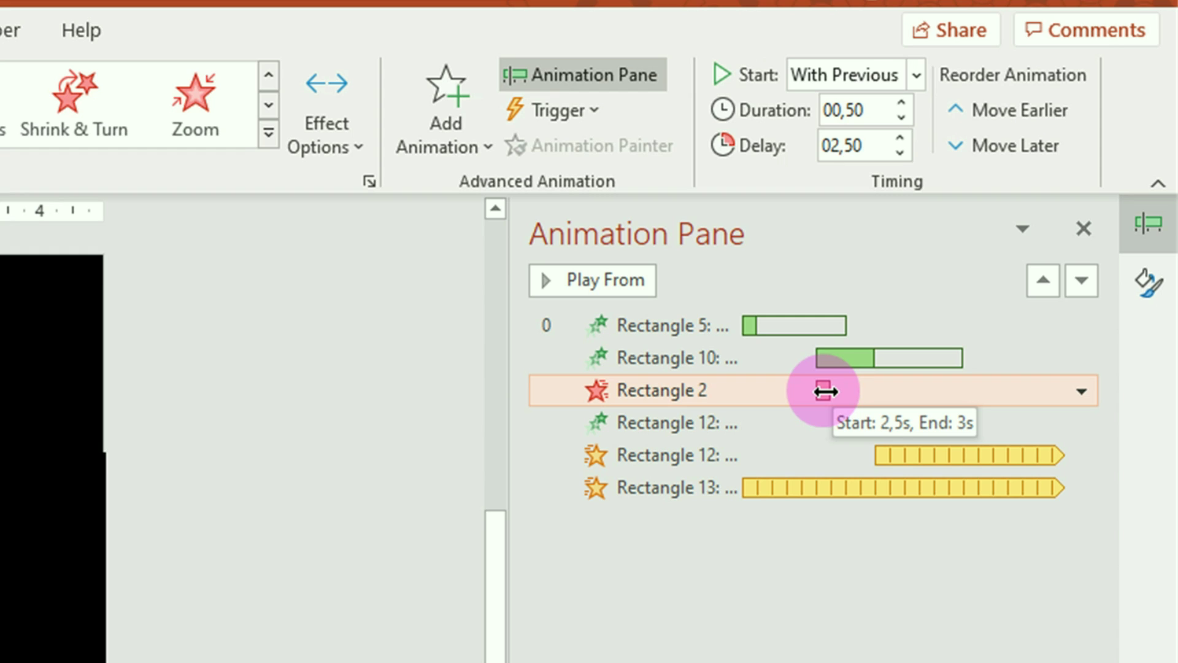
drag(826, 391, 896, 392)
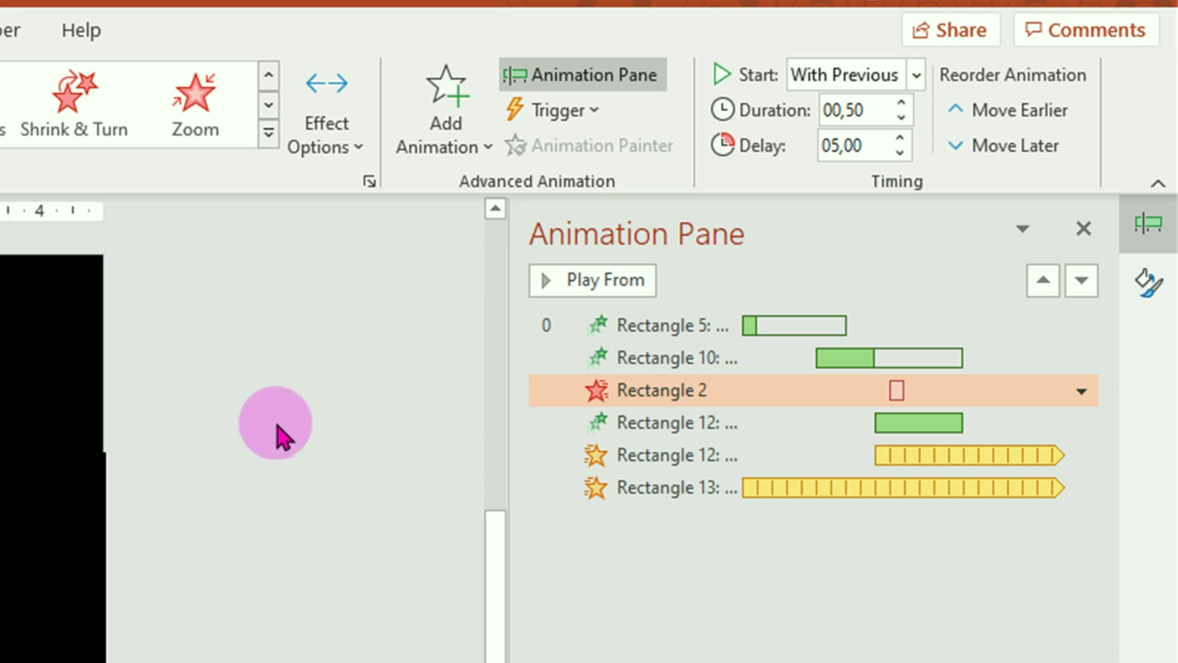
Send the black rectangle to the back of the slide and place the fireworks picture behind it.
click(19, 358)
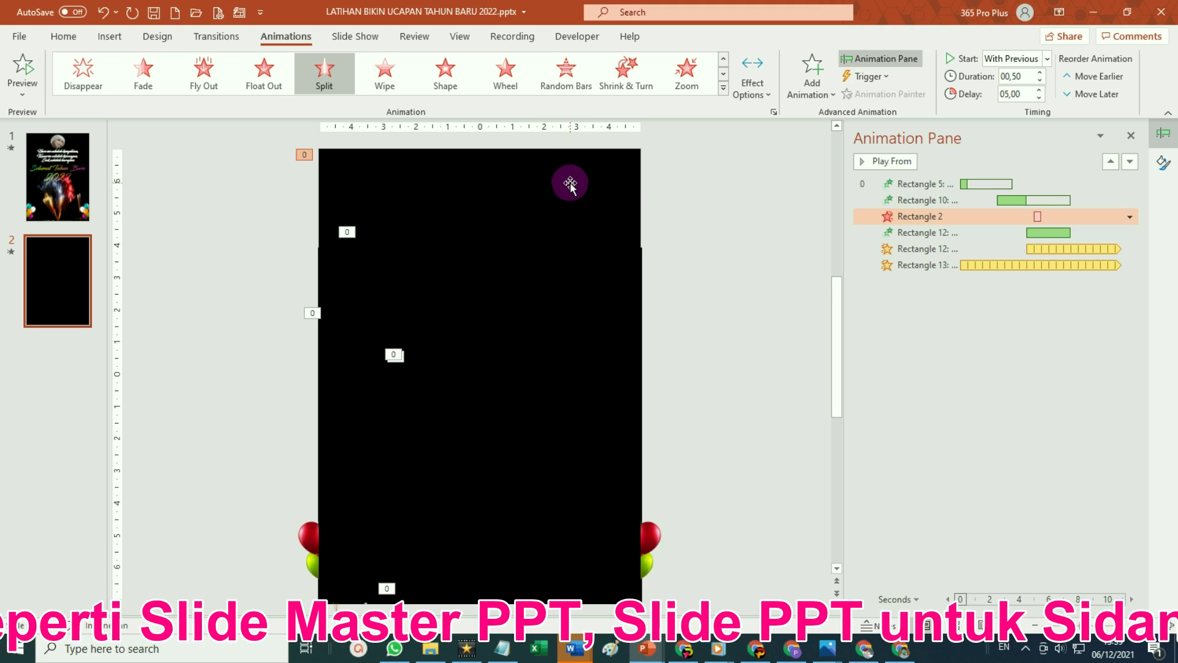
click(571, 183)
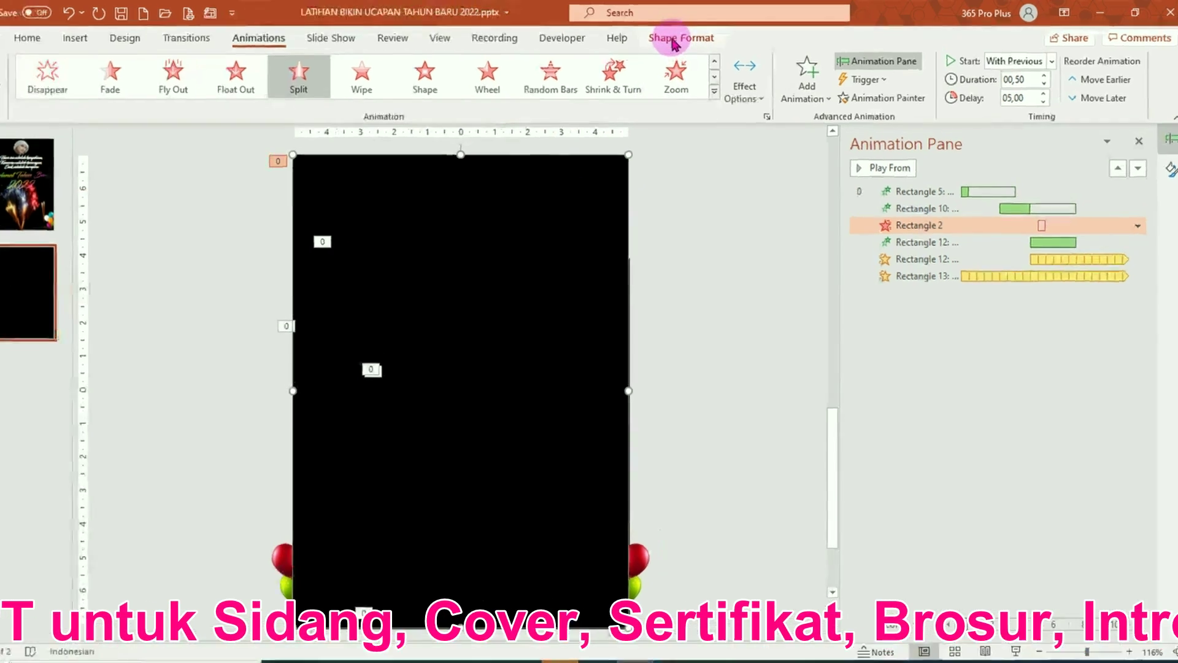
click(673, 43)
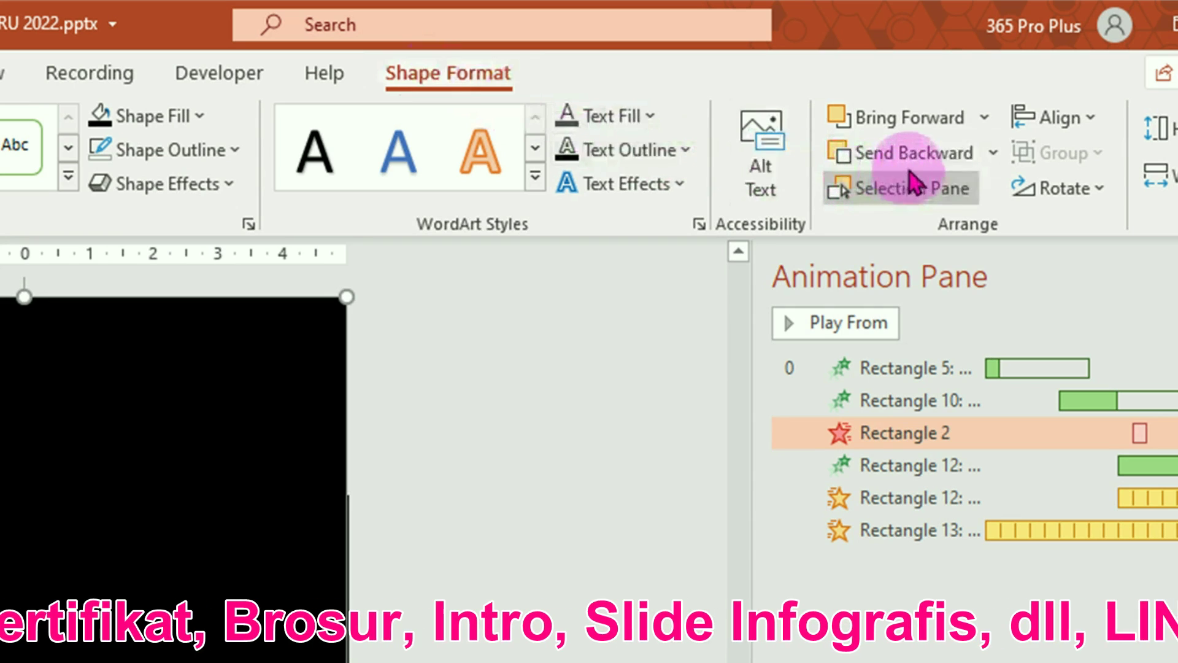
click(998, 157)
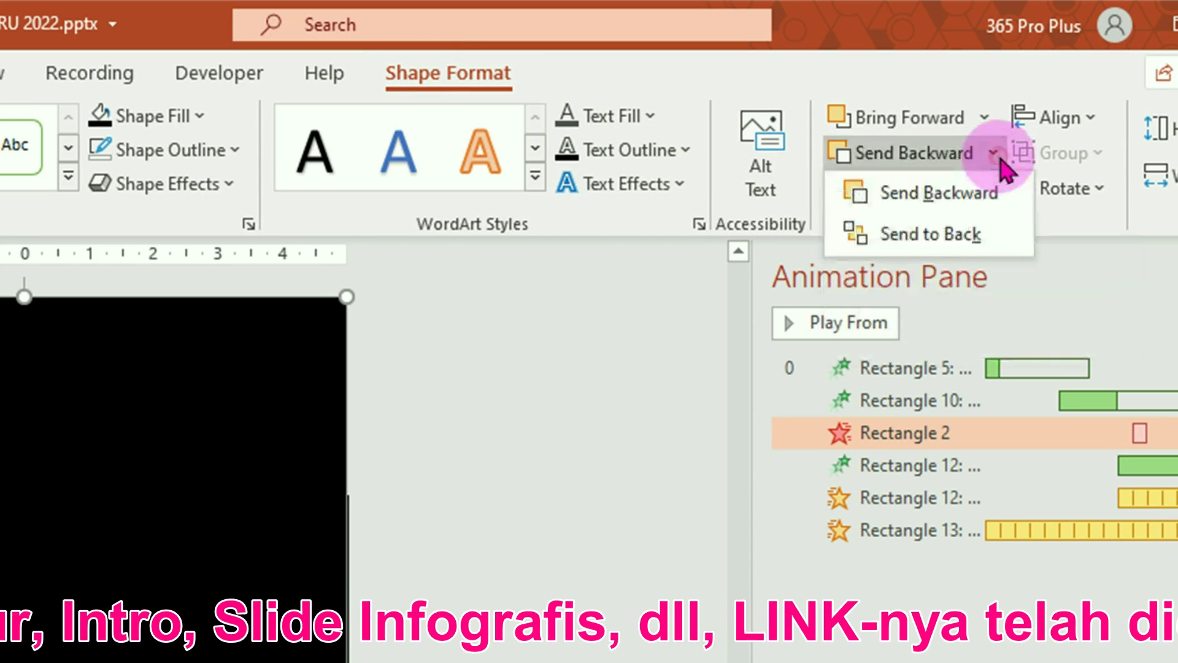
click(983, 235)
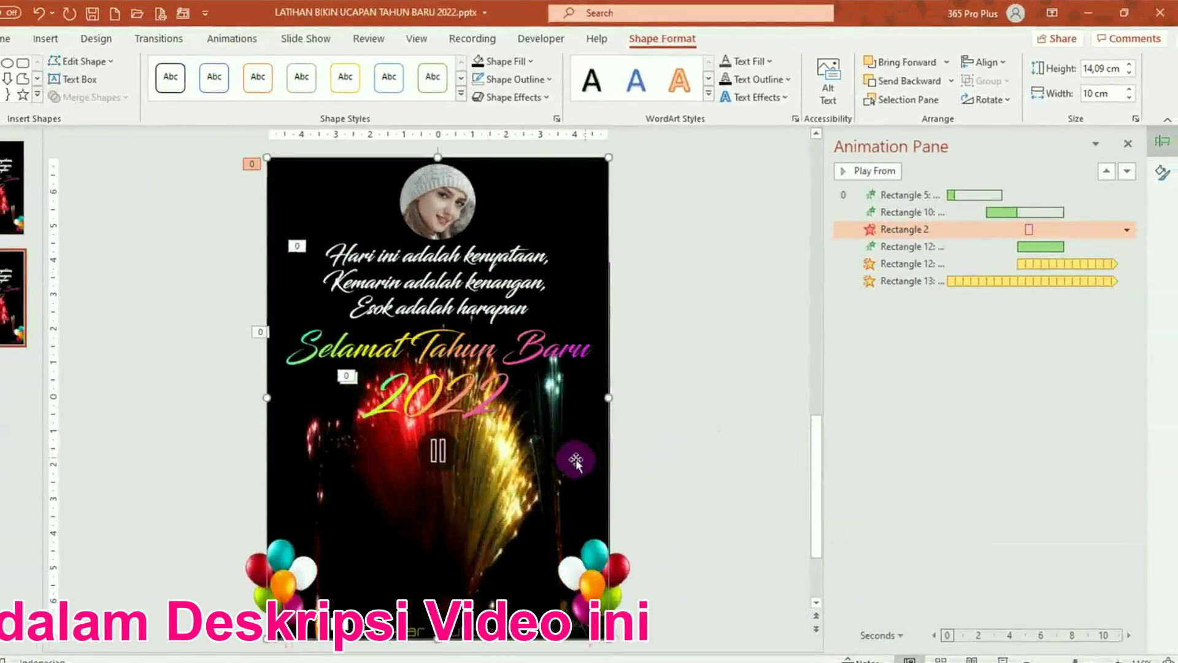
click(507, 475)
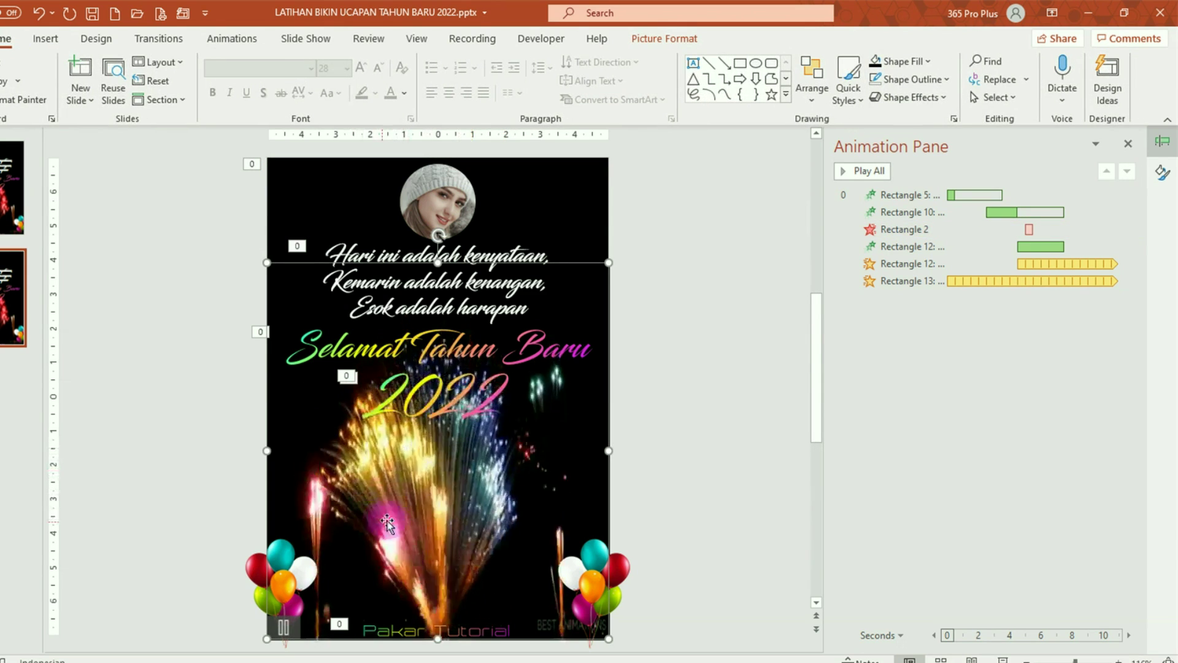
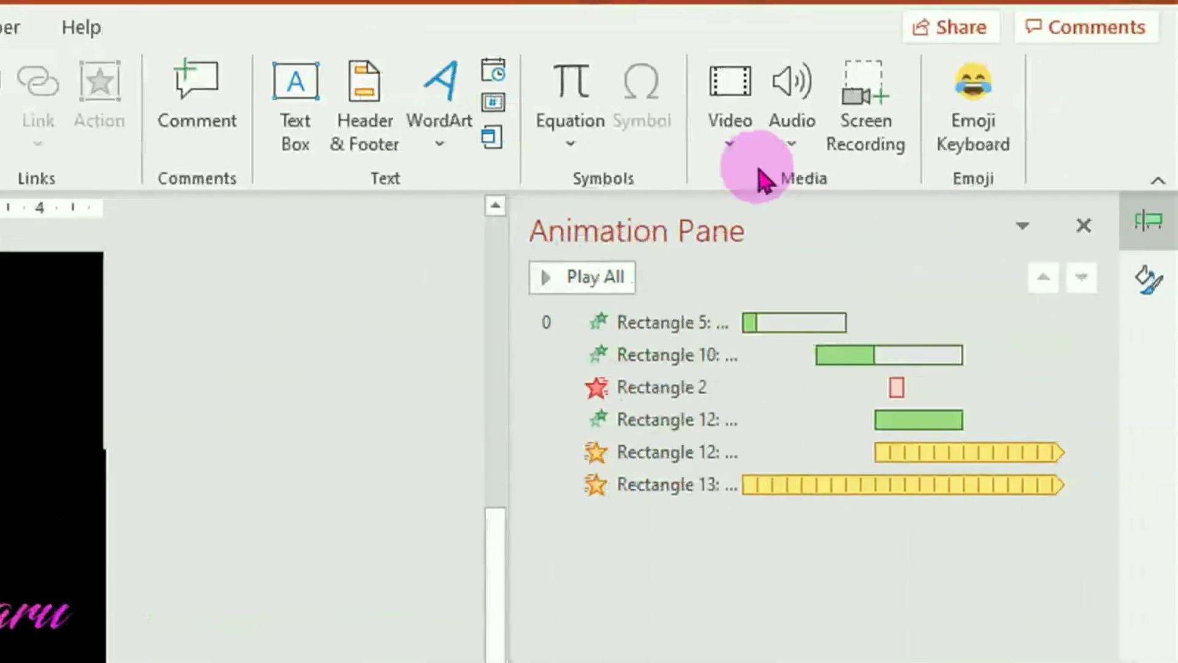
Insert the audio file "Rock Tune - Audionautix.mp3" from the computer and move its speaker icon just off the slide's right edge.
click(796, 147)
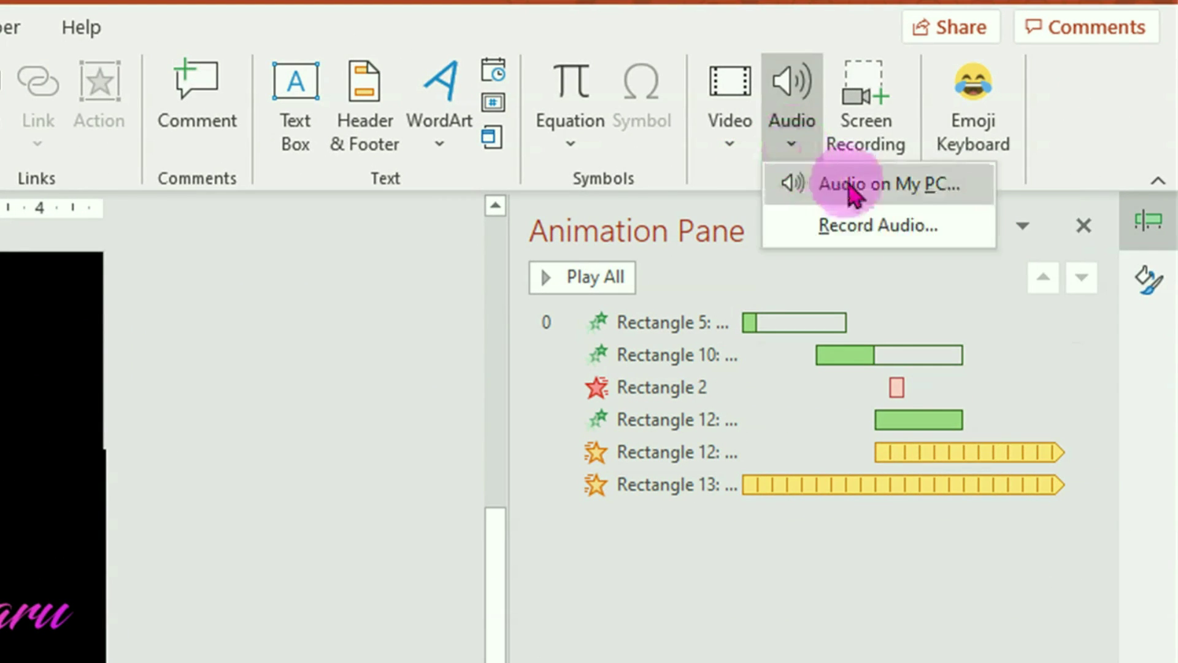
click(881, 187)
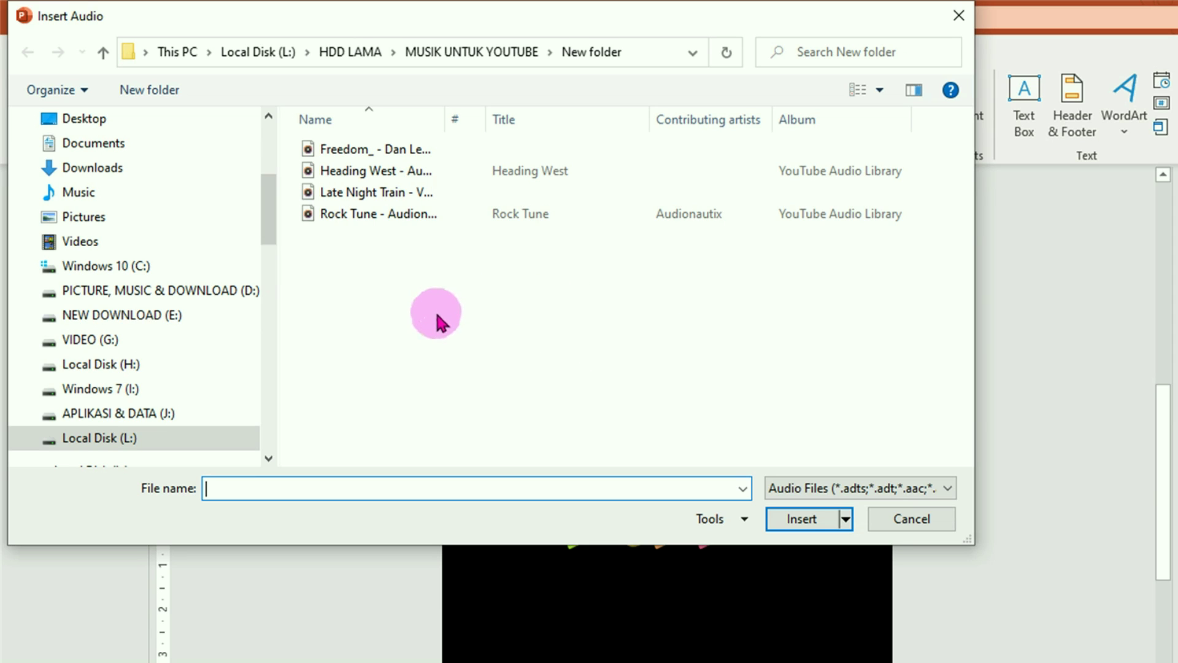
click(359, 221)
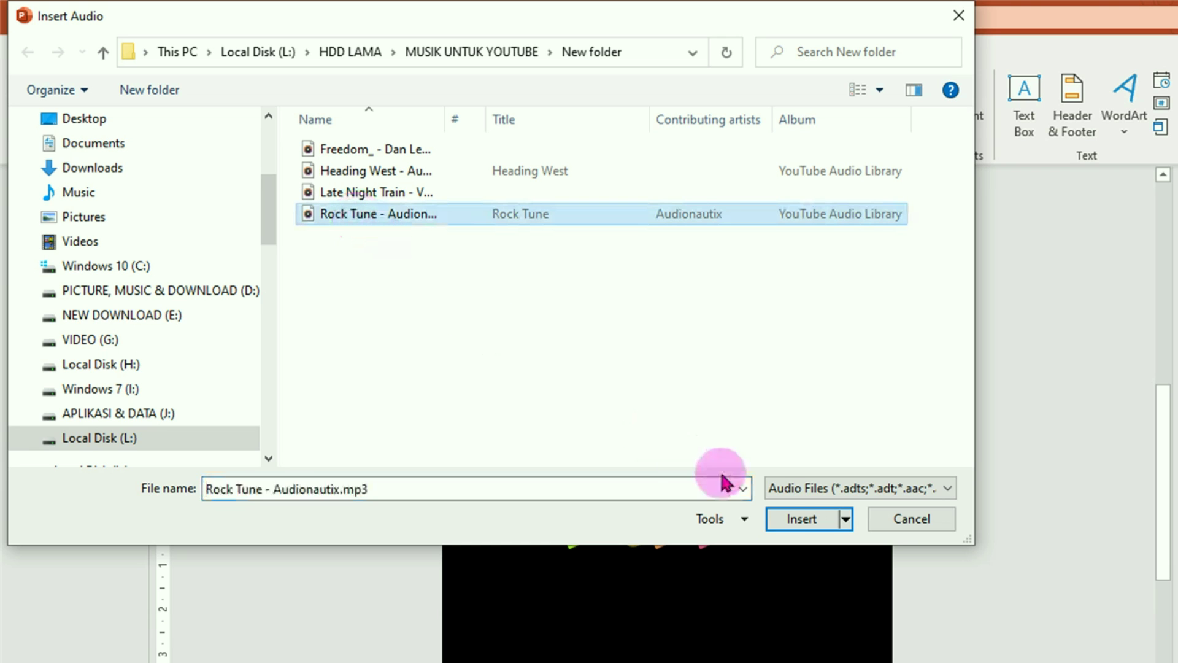
click(801, 521)
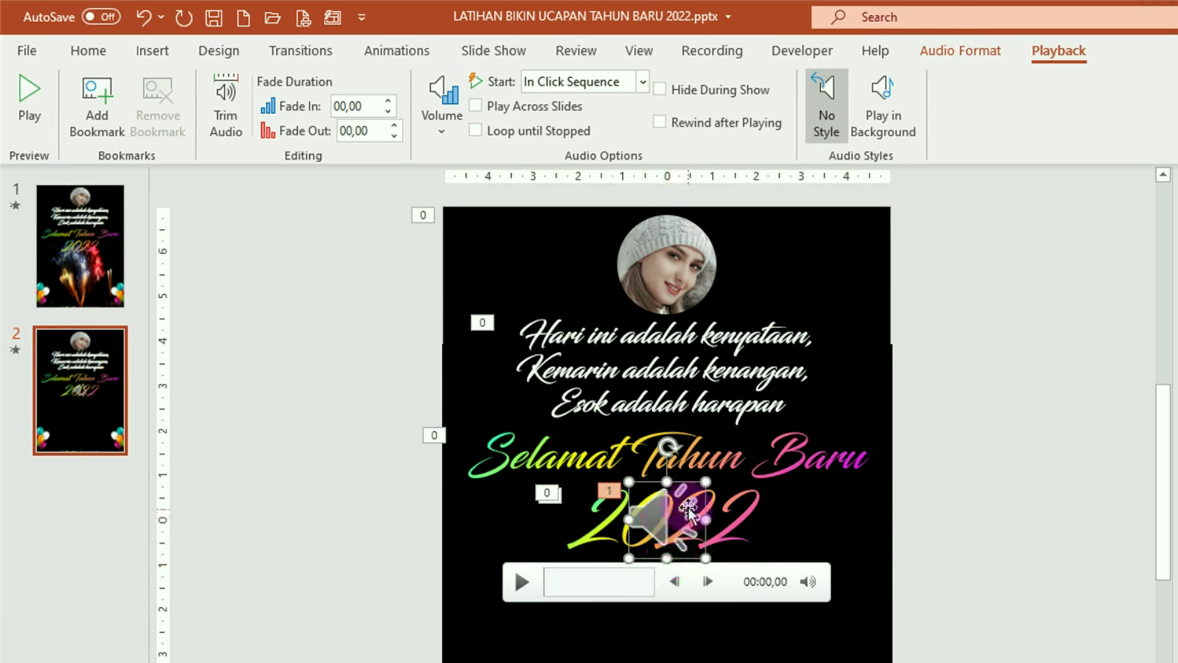
drag(660, 521, 929, 517)
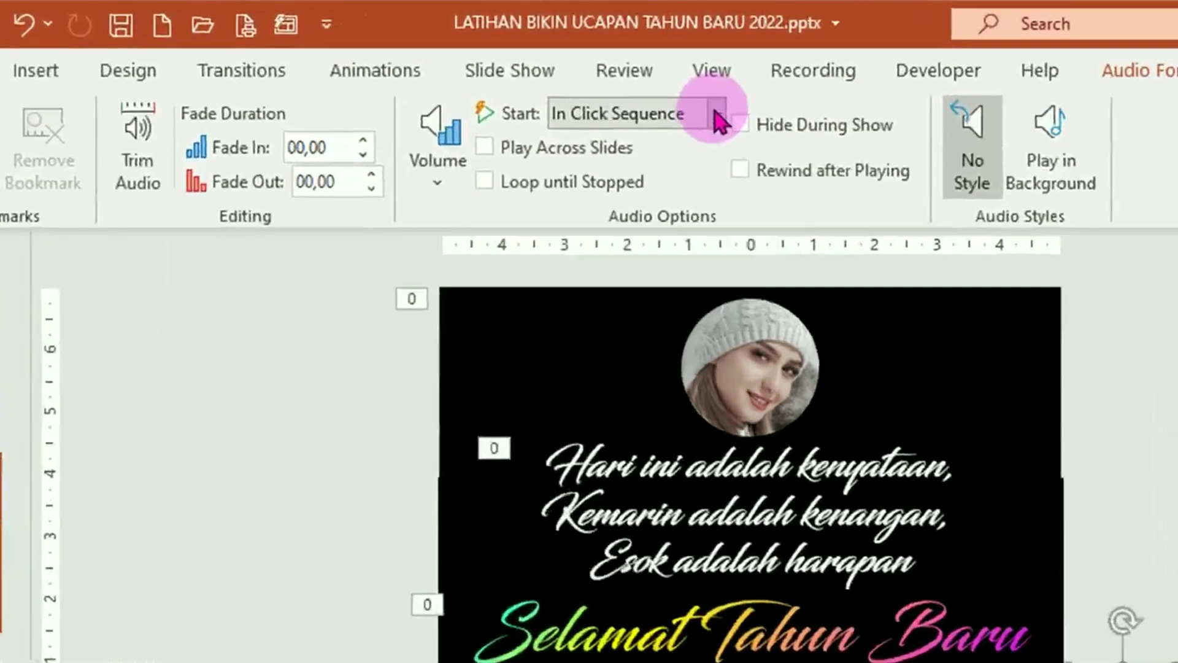
Set the audio to start Automatically and give it a fade-out of 3.00 seconds.
click(642, 82)
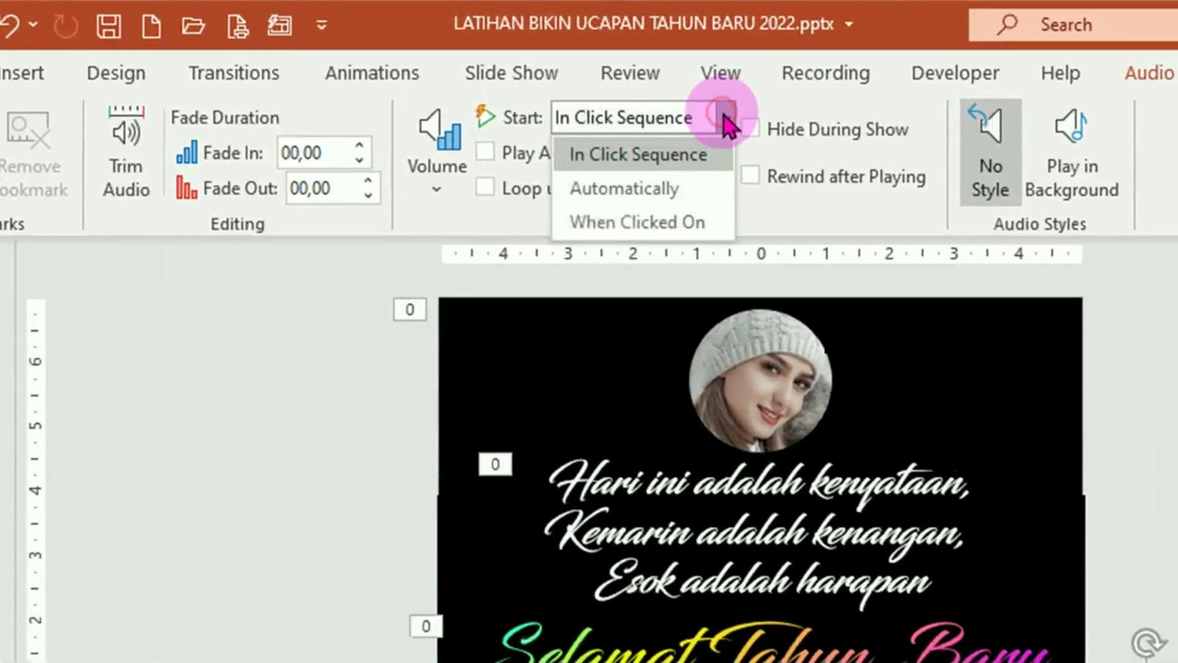
click(690, 190)
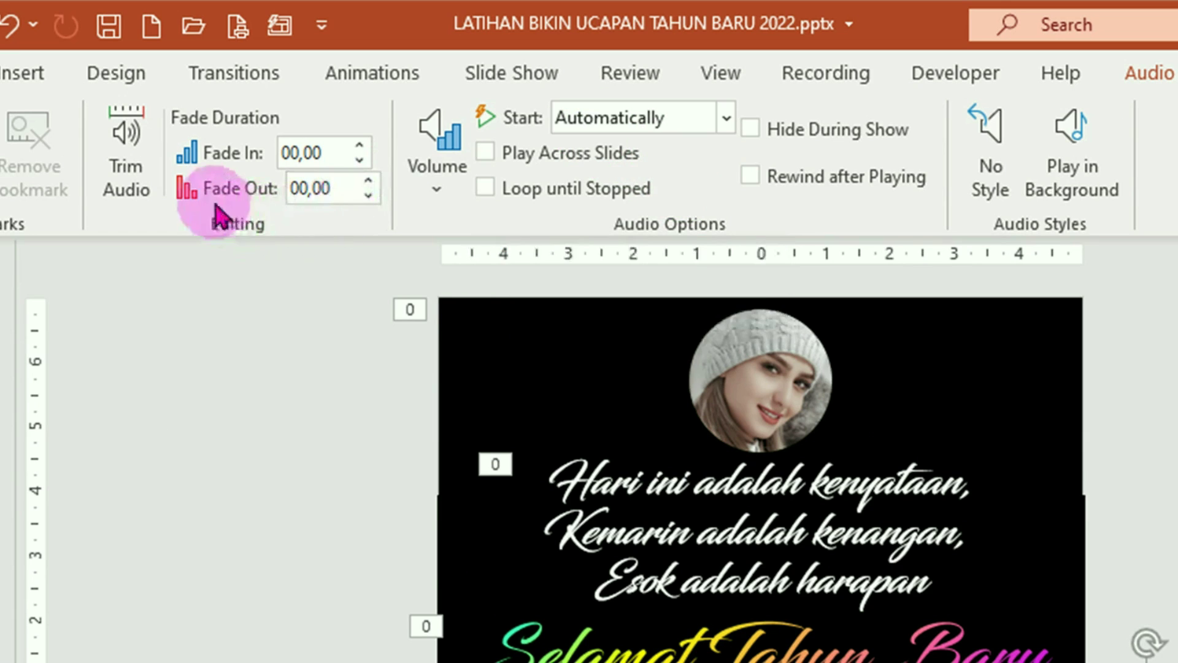
click(368, 183)
drag(368, 182, 370, 194)
click(370, 194)
click(370, 193)
click(370, 194)
click(369, 182)
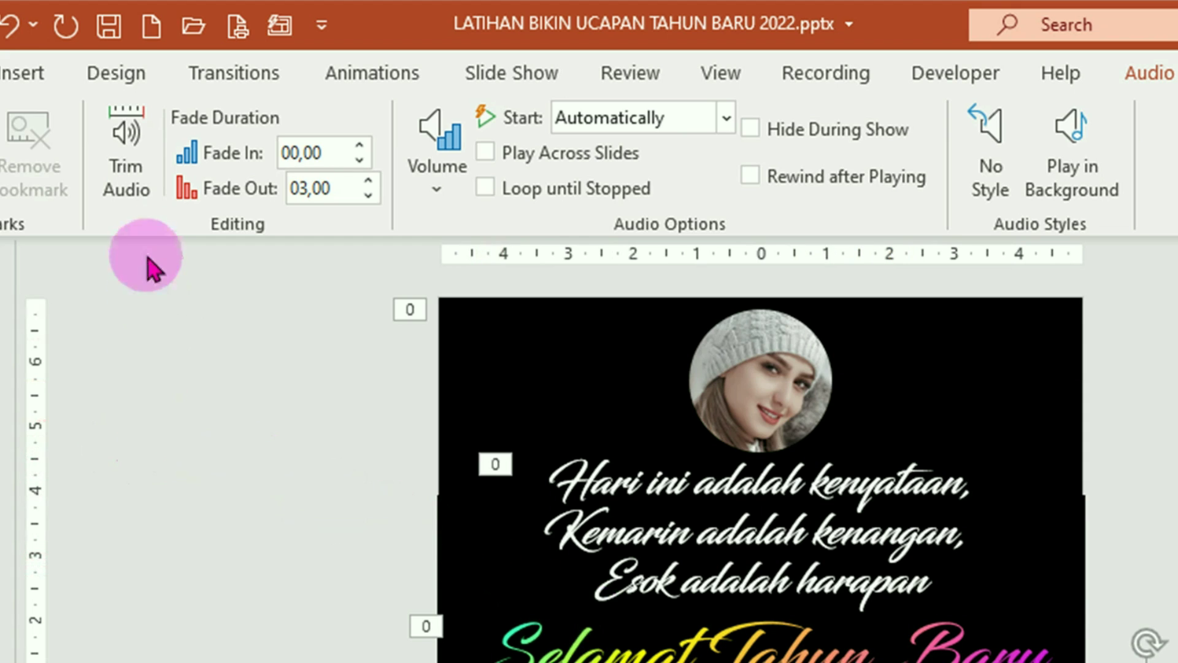
Trim the audio so that it ends at 00:20,420.
click(129, 168)
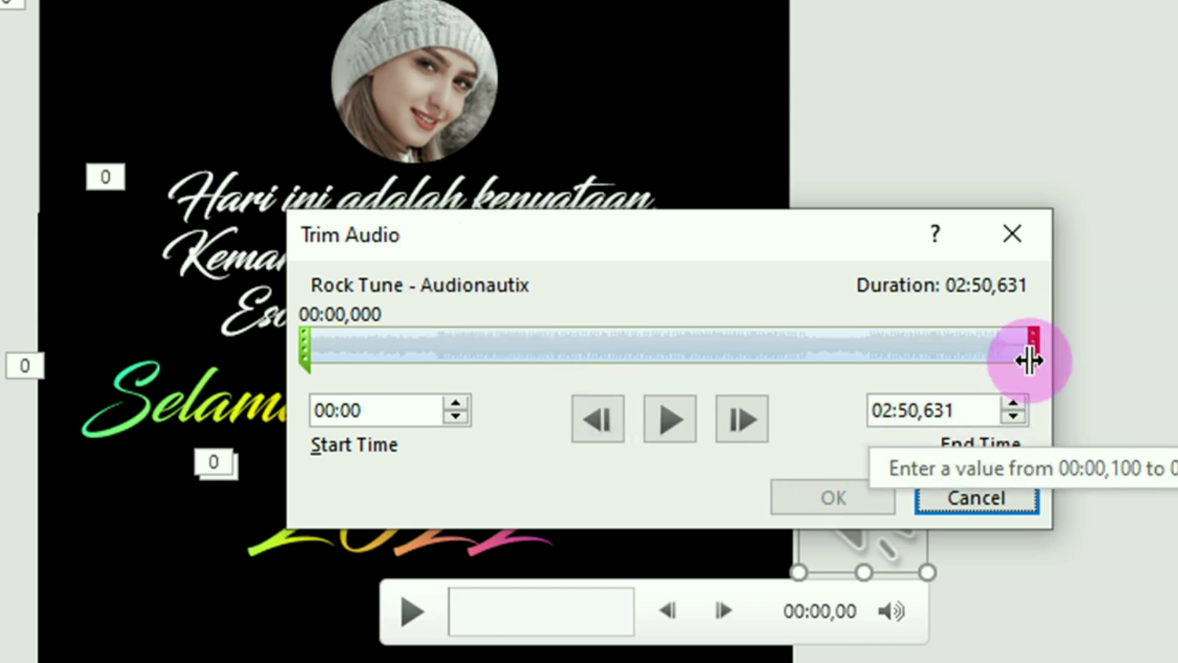
drag(1032, 358, 396, 351)
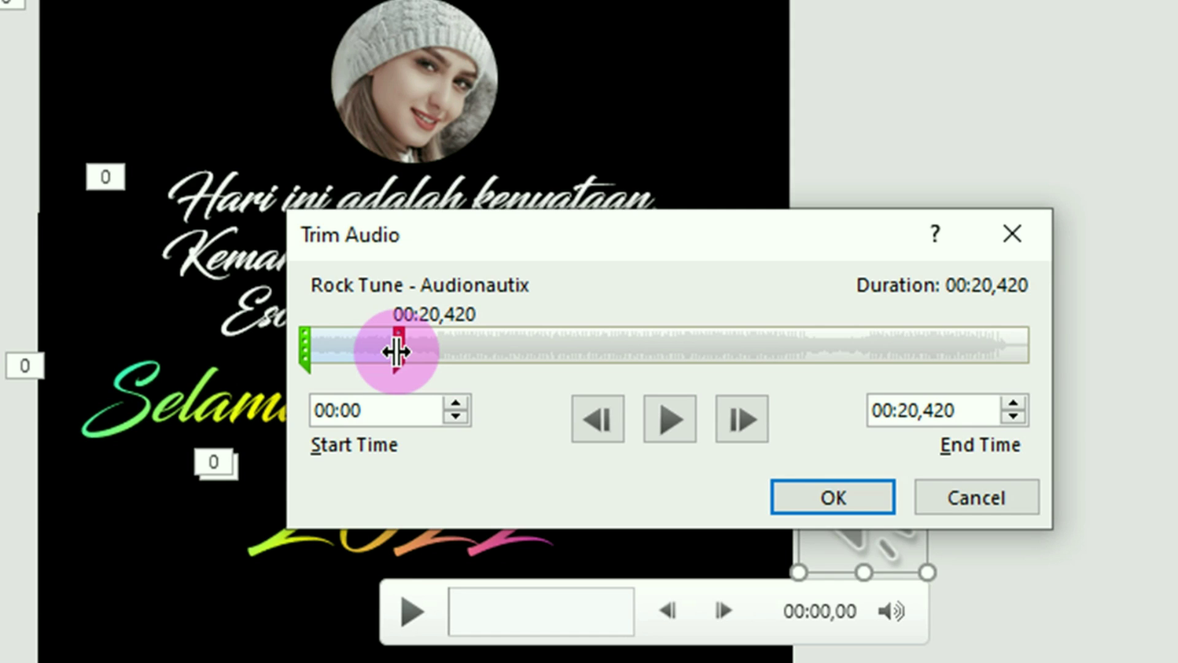
drag(396, 351, 395, 369)
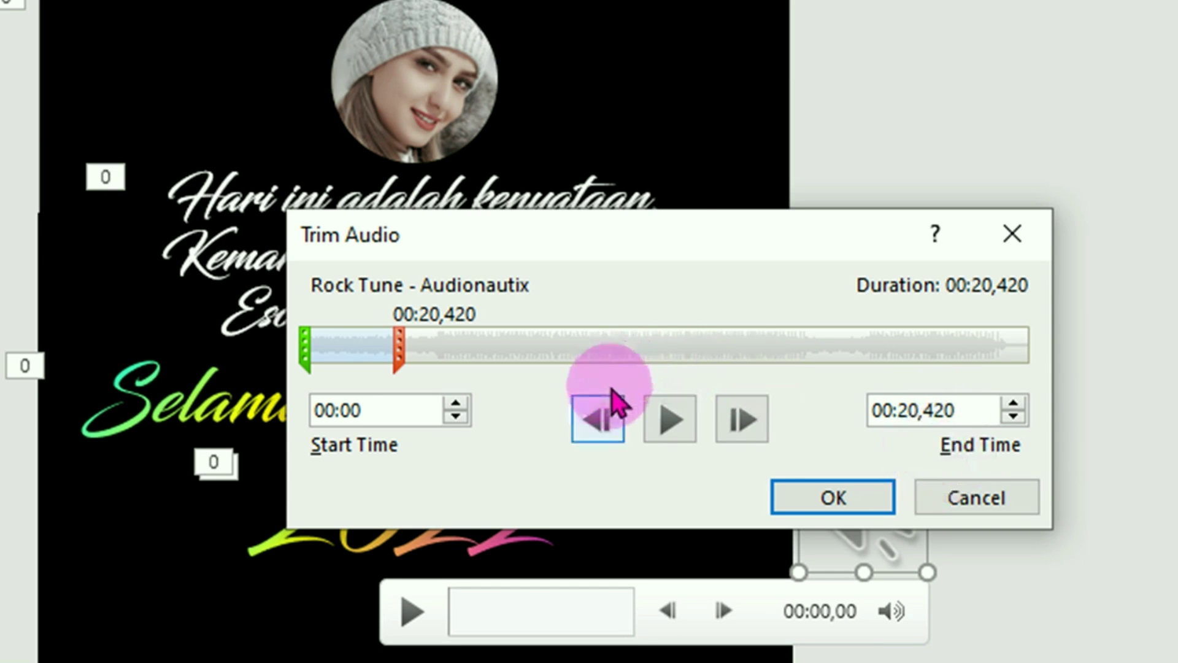
click(848, 514)
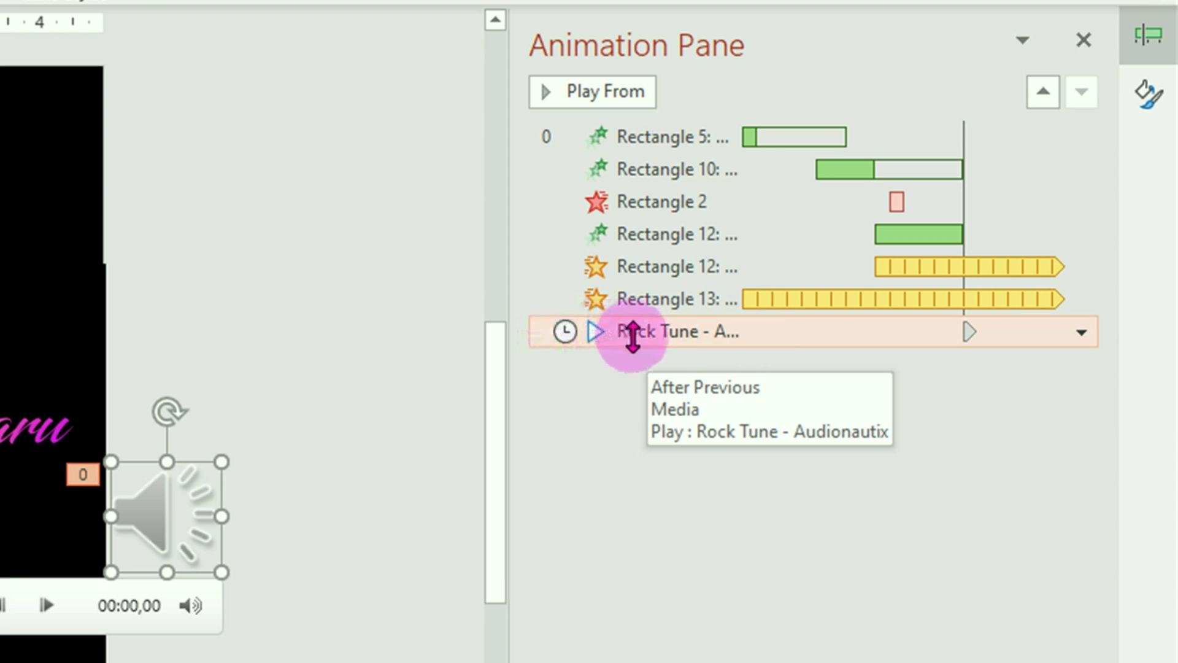
Move the Rock Tune audio to the start of the animation order and preview the slide as a slide show.
drag(680, 335, 667, 125)
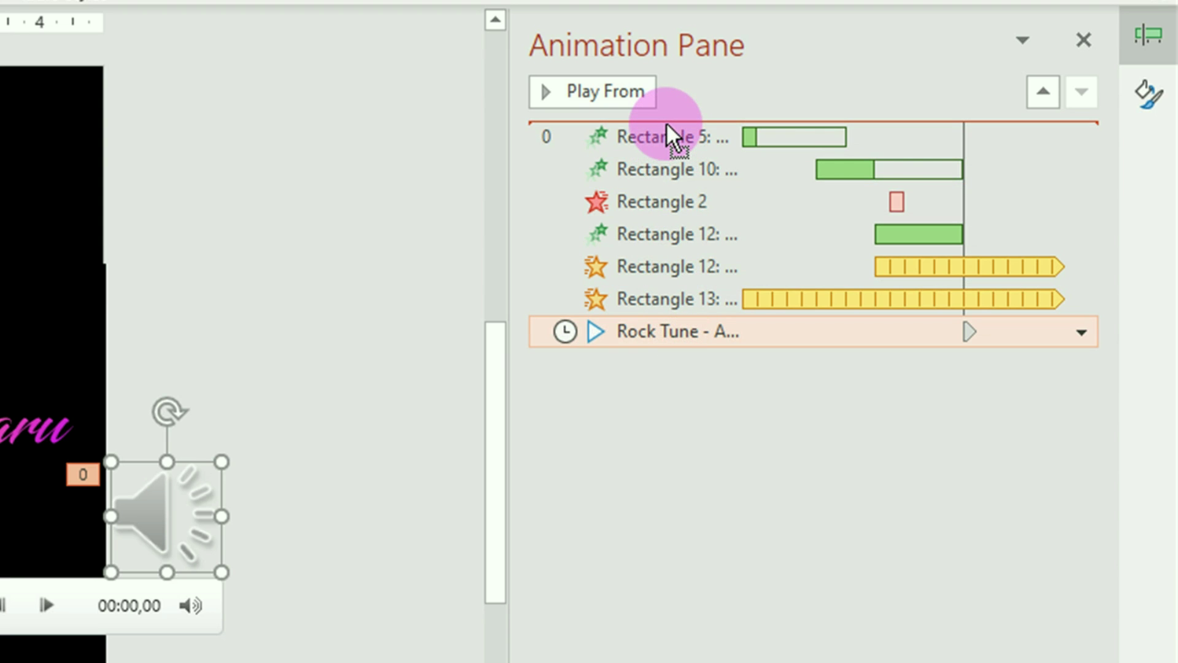
drag(665, 121, 665, 122)
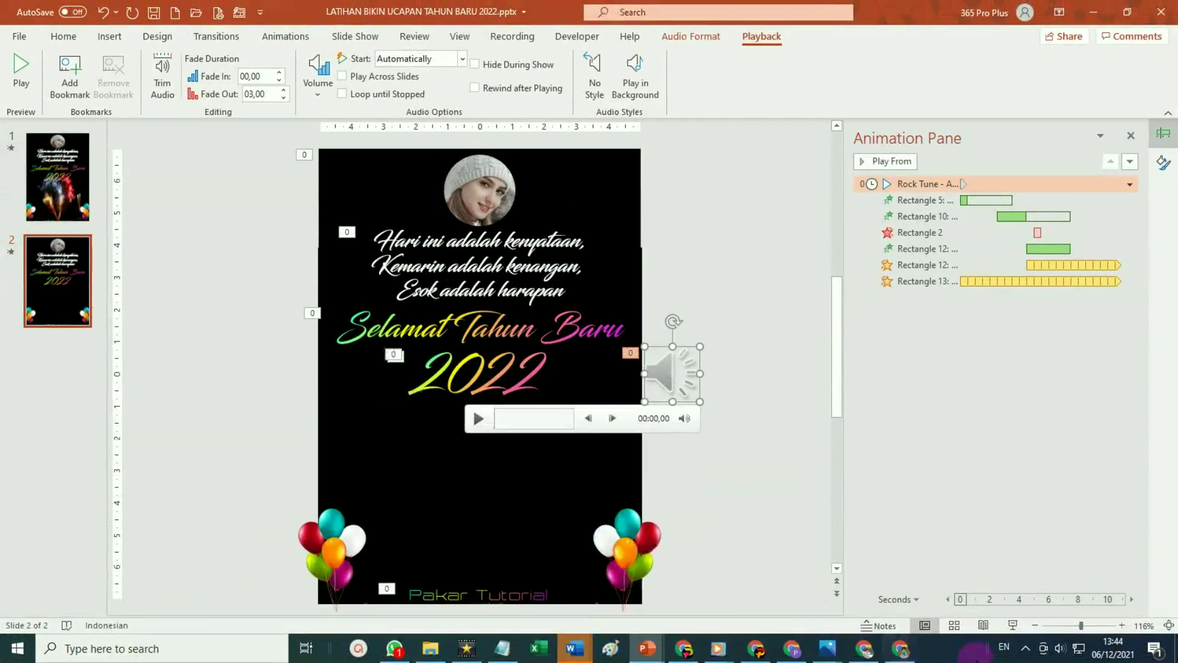
click(1013, 626)
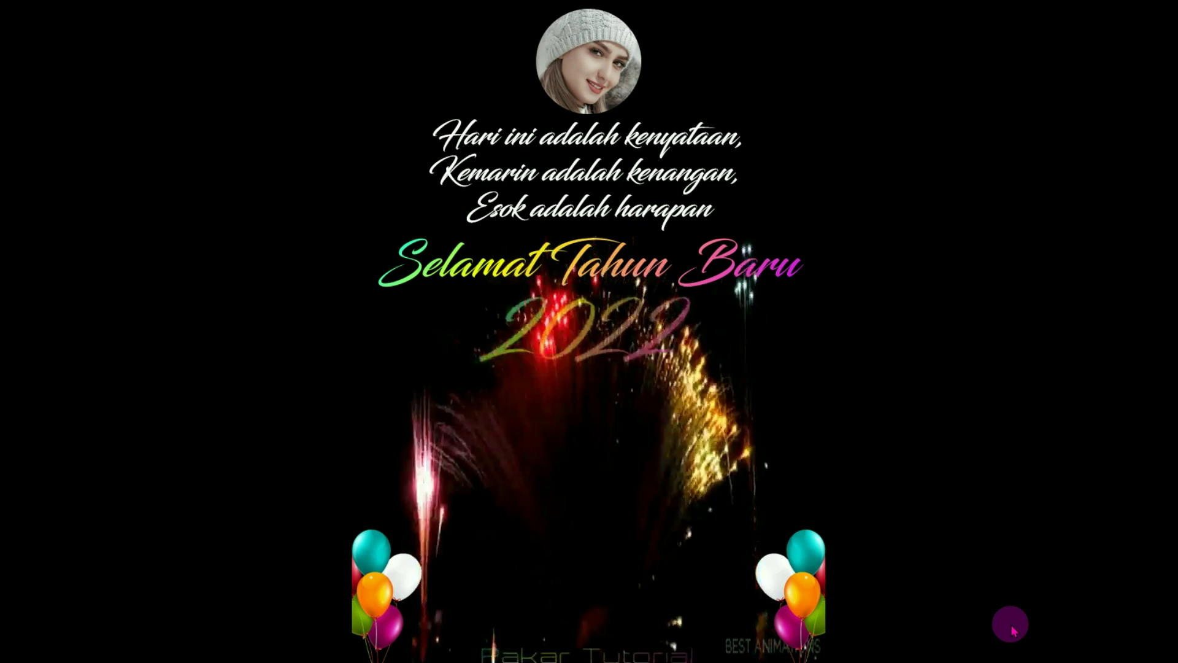
End the slide show and save a copy of the presentation as "LATIHAN BIKIN UCAPAN TAHUN BARU 2022 OK" in the POWERPOINT folder.
key(Escape)
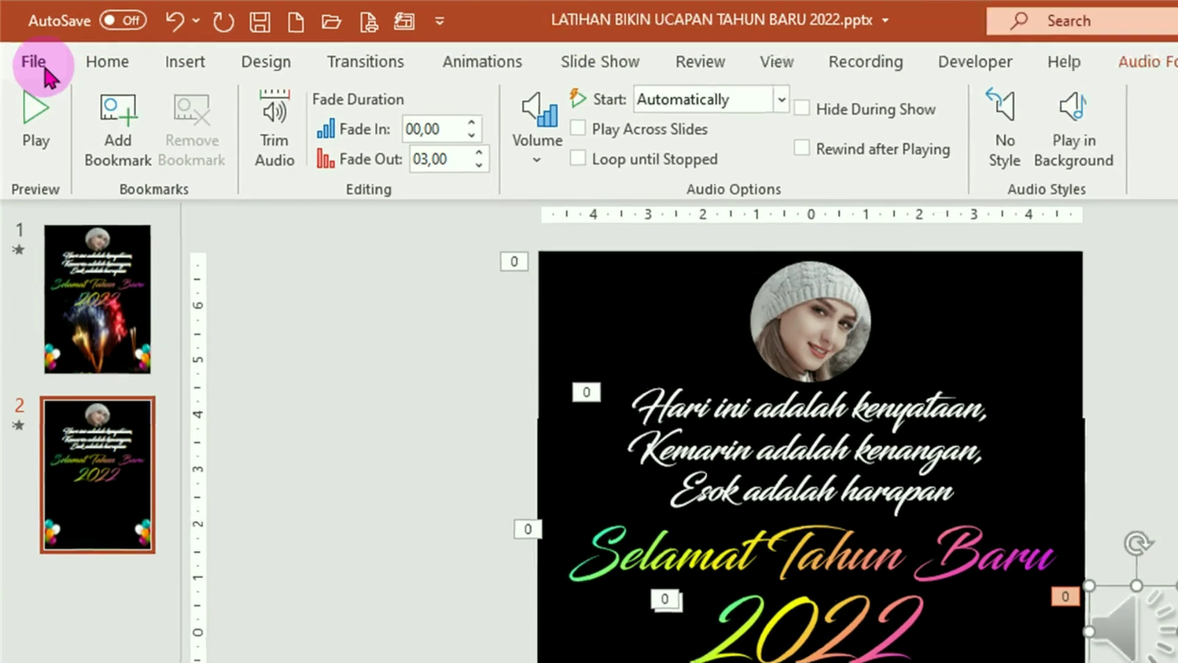
click(36, 62)
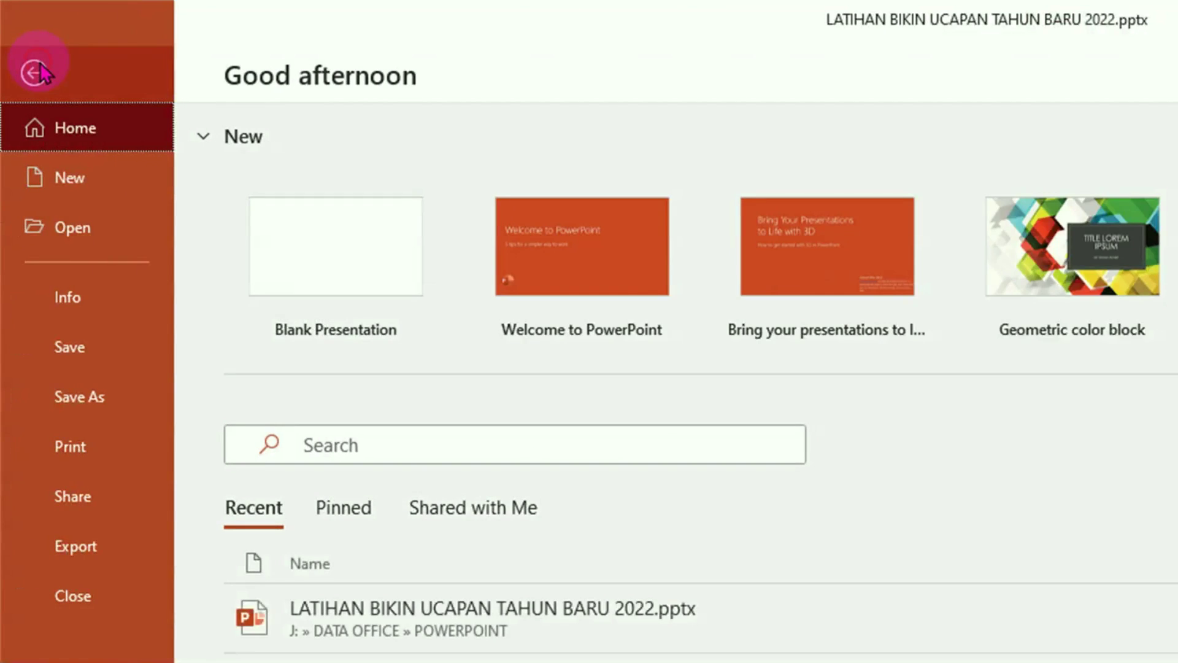
click(108, 407)
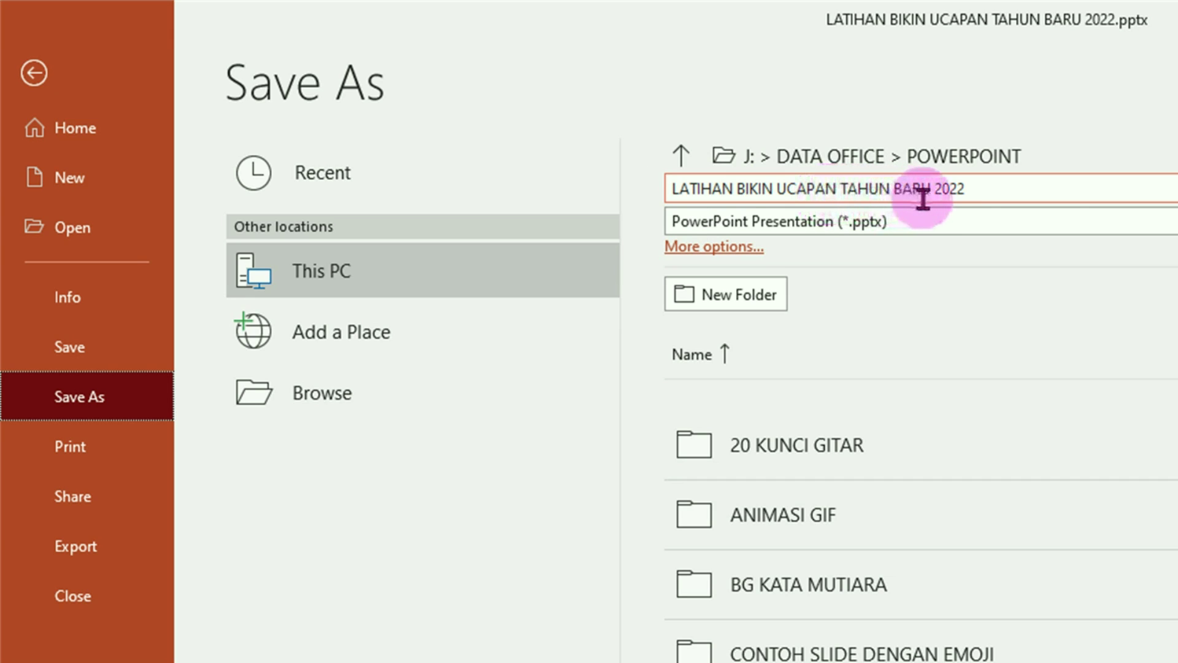
click(977, 190)
click(981, 190)
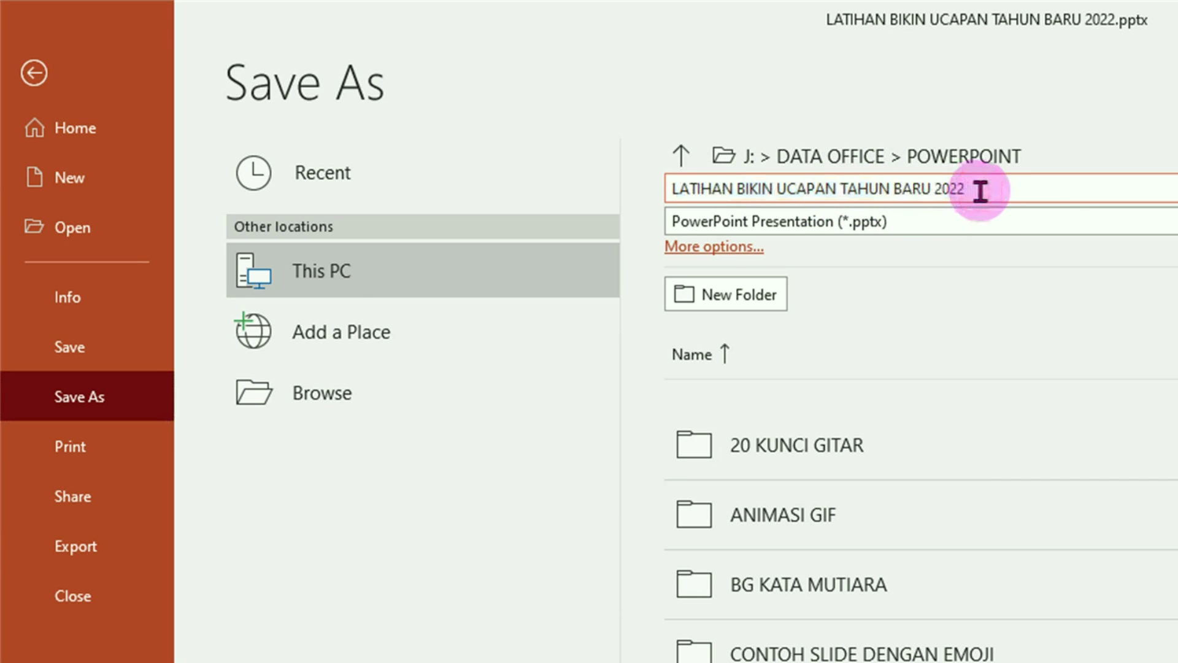
text(OK)
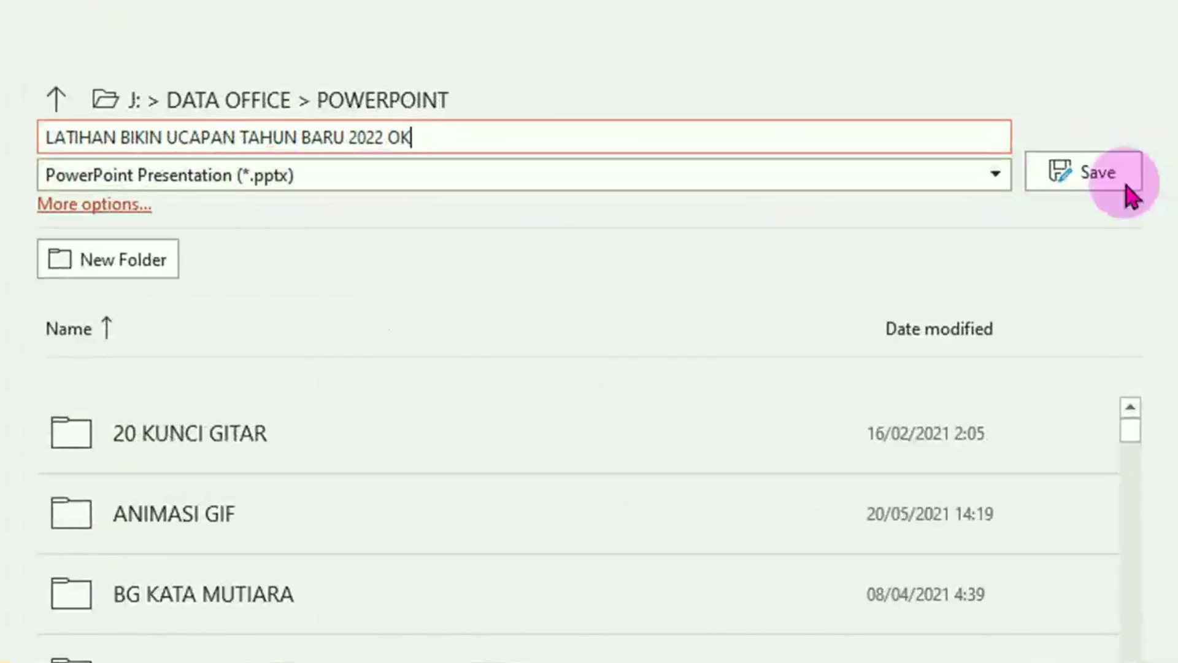
click(1099, 177)
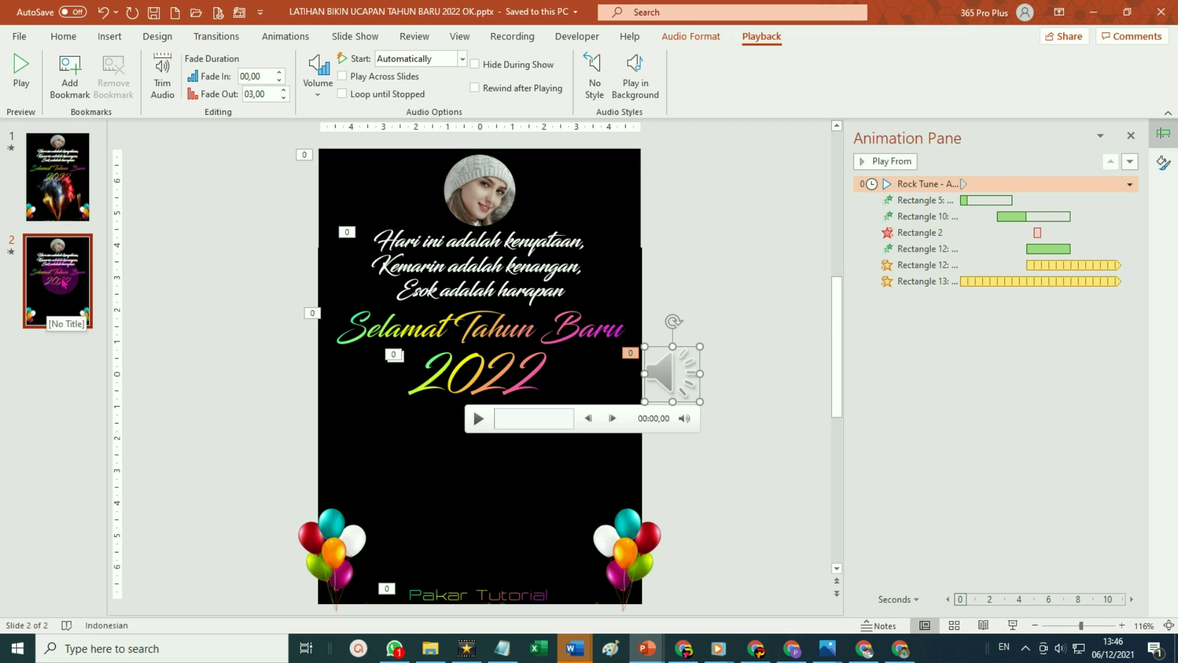
Delete the first slide and set up a video export of the remaining slide in Full HD (1080p) quality.
click(55, 185)
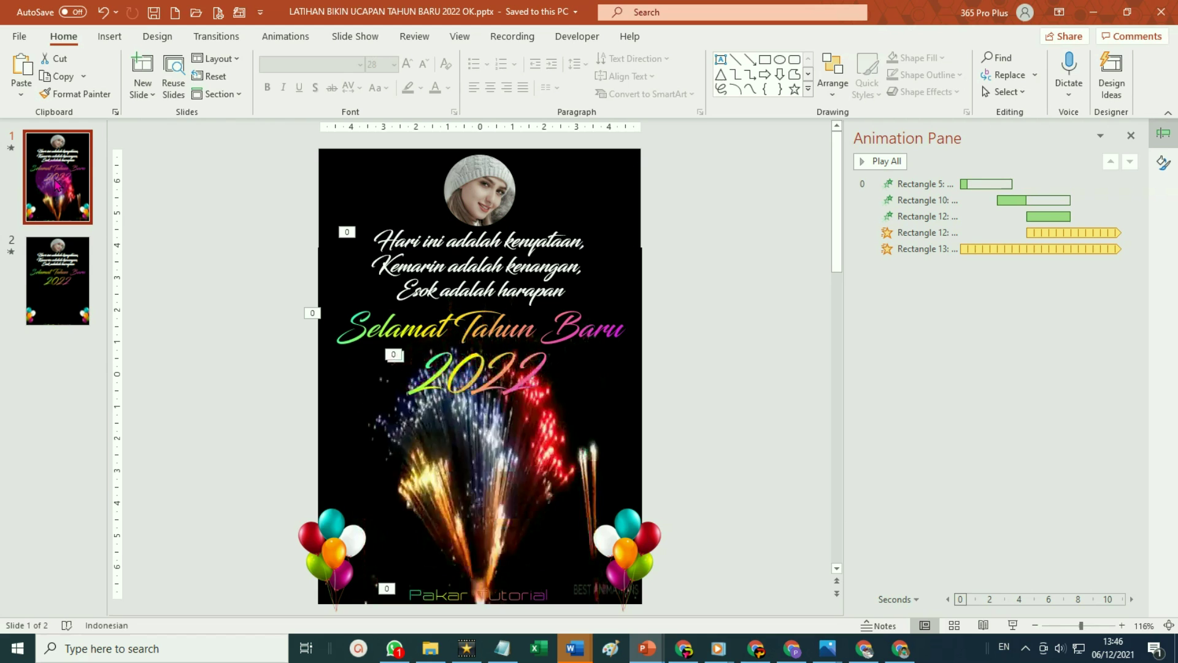
key(ctrl+z)
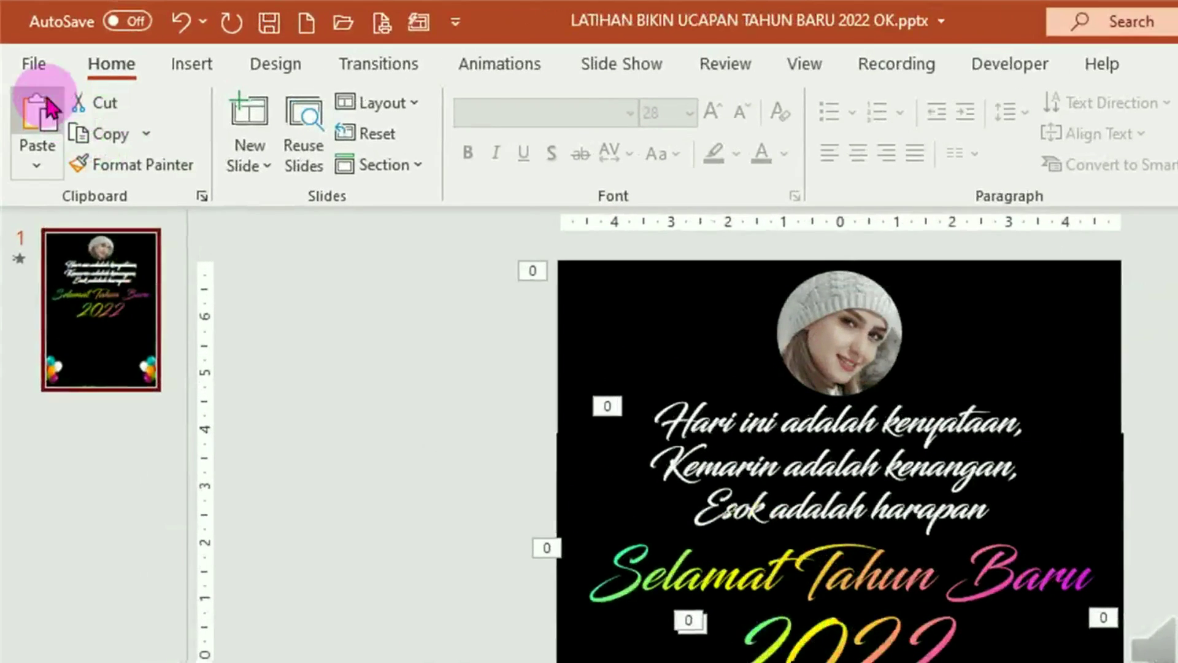
click(42, 66)
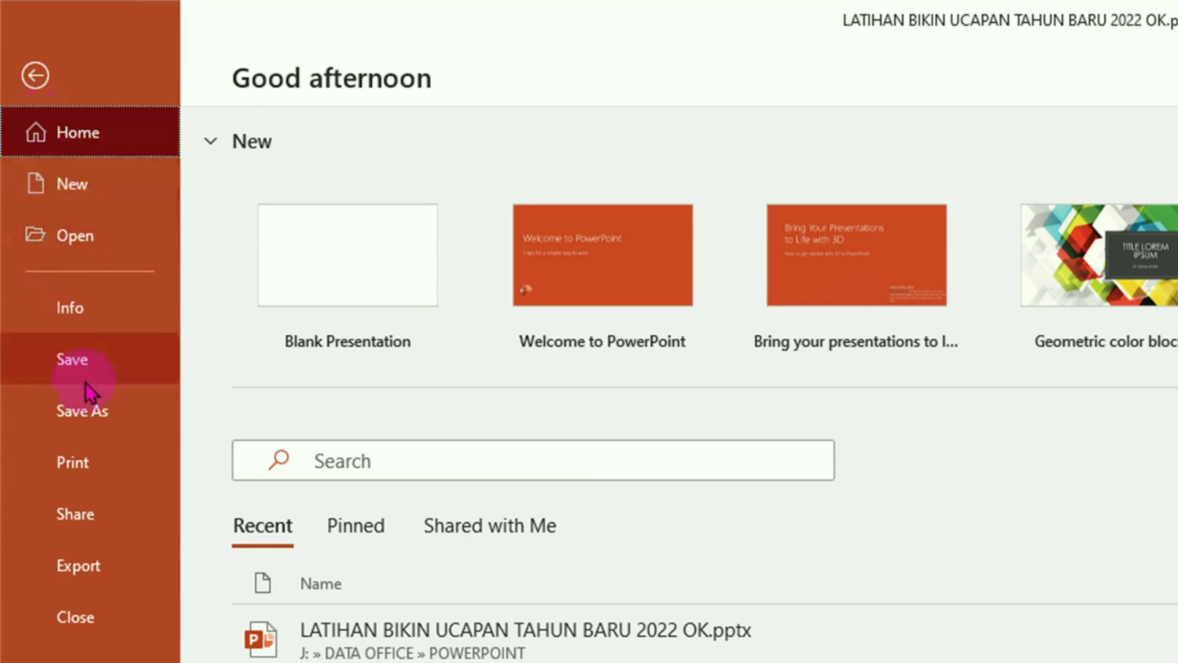
click(90, 569)
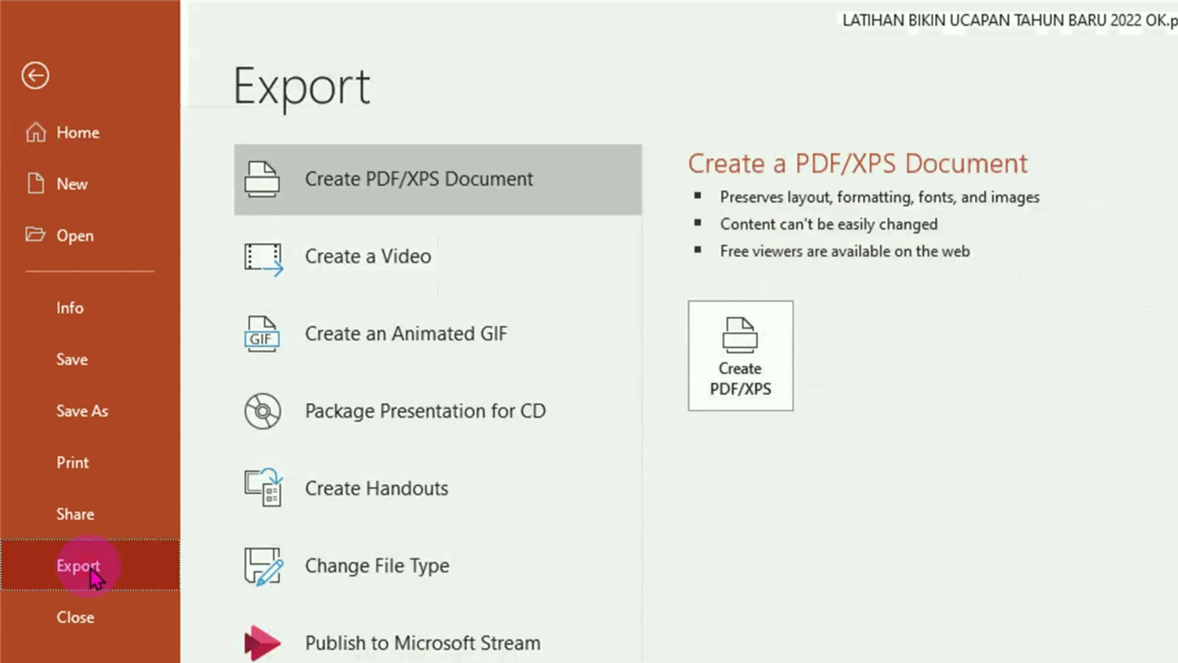
click(376, 269)
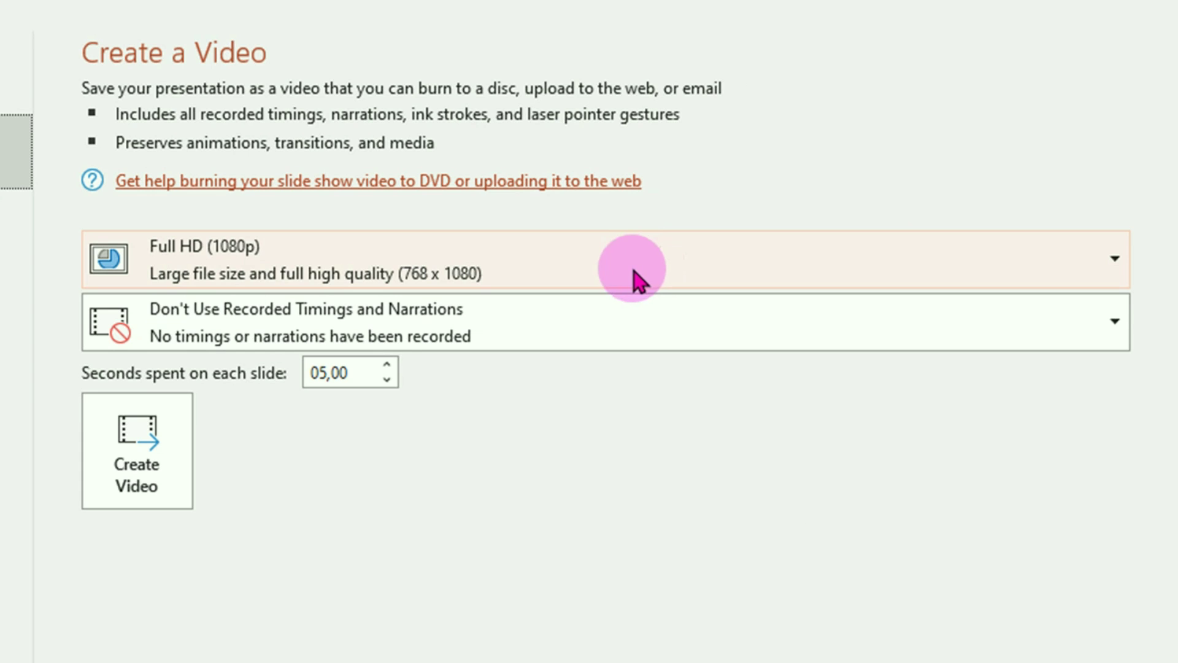
click(1117, 268)
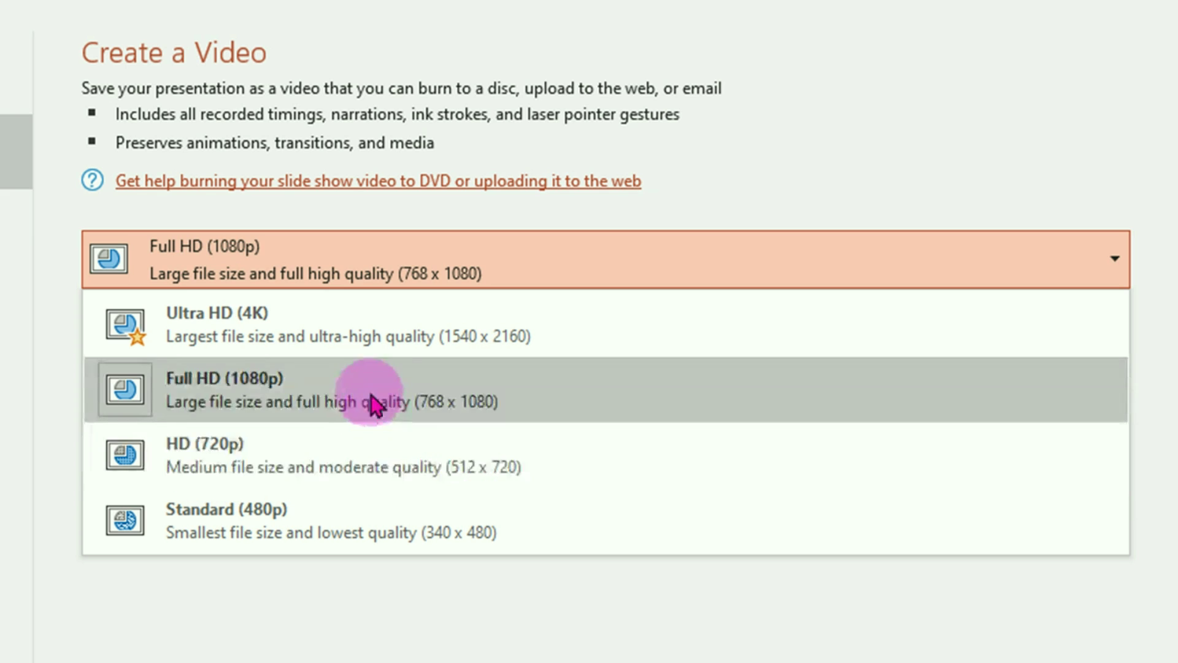
click(337, 410)
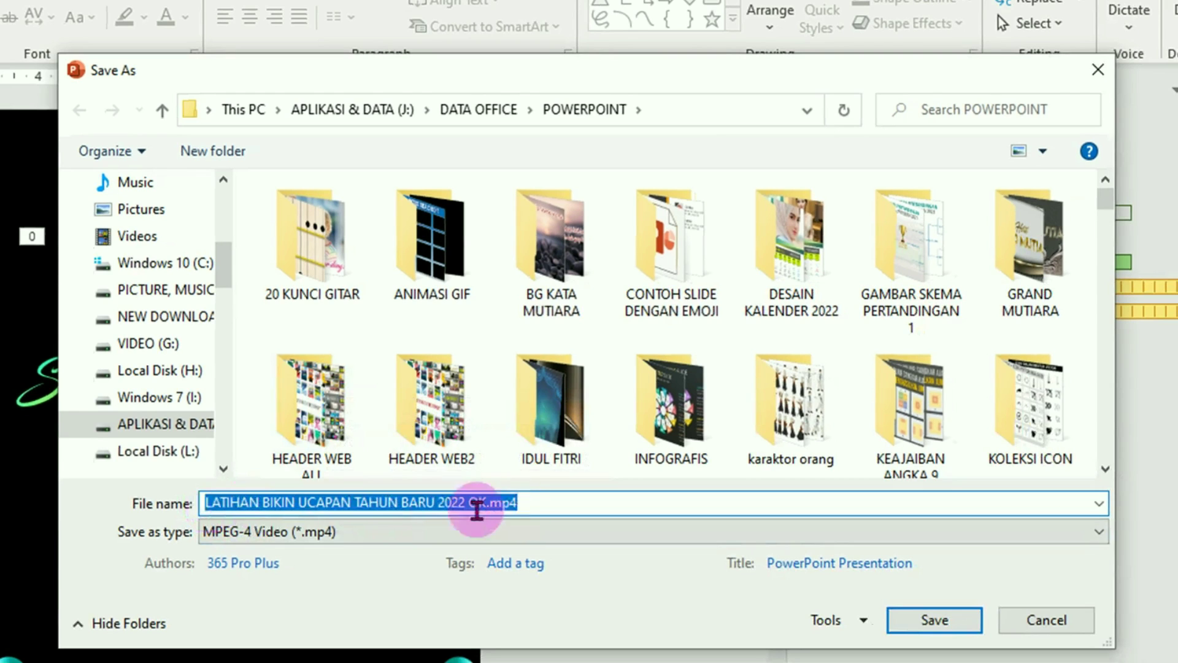
Create the Full HD video as the MPEG-4 file "Video 2 LATIHAN BIKIN UCAPAN TAHUN BARU 2022 OK.mp4".
click(207, 506)
text(Video 2)
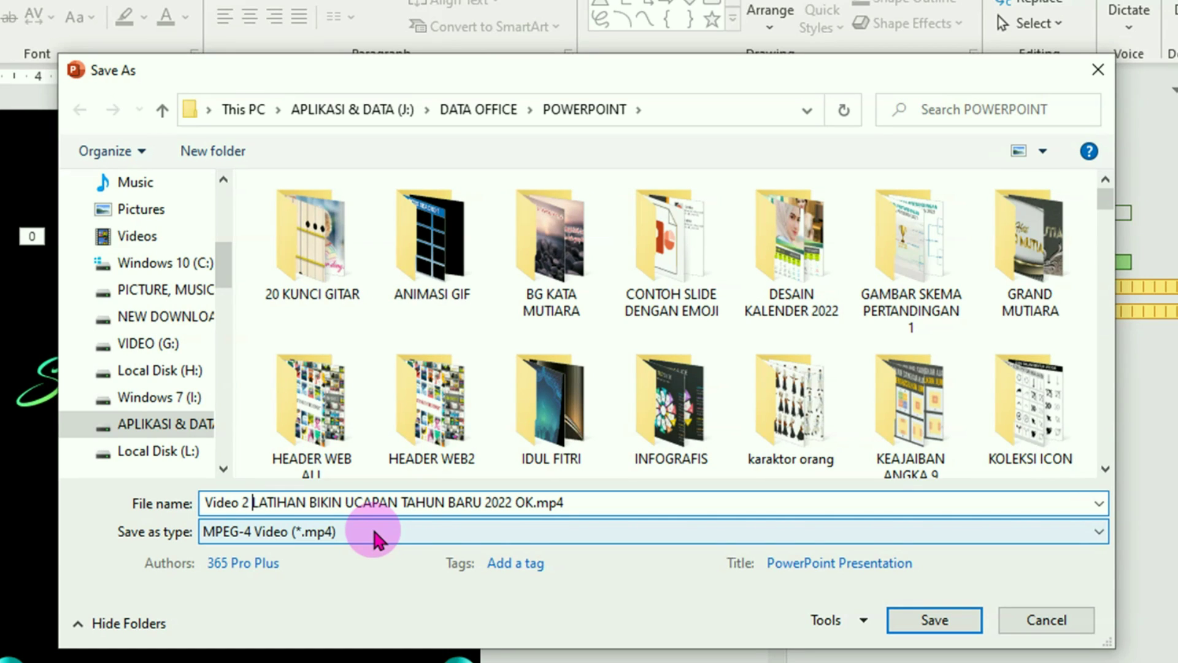
click(934, 621)
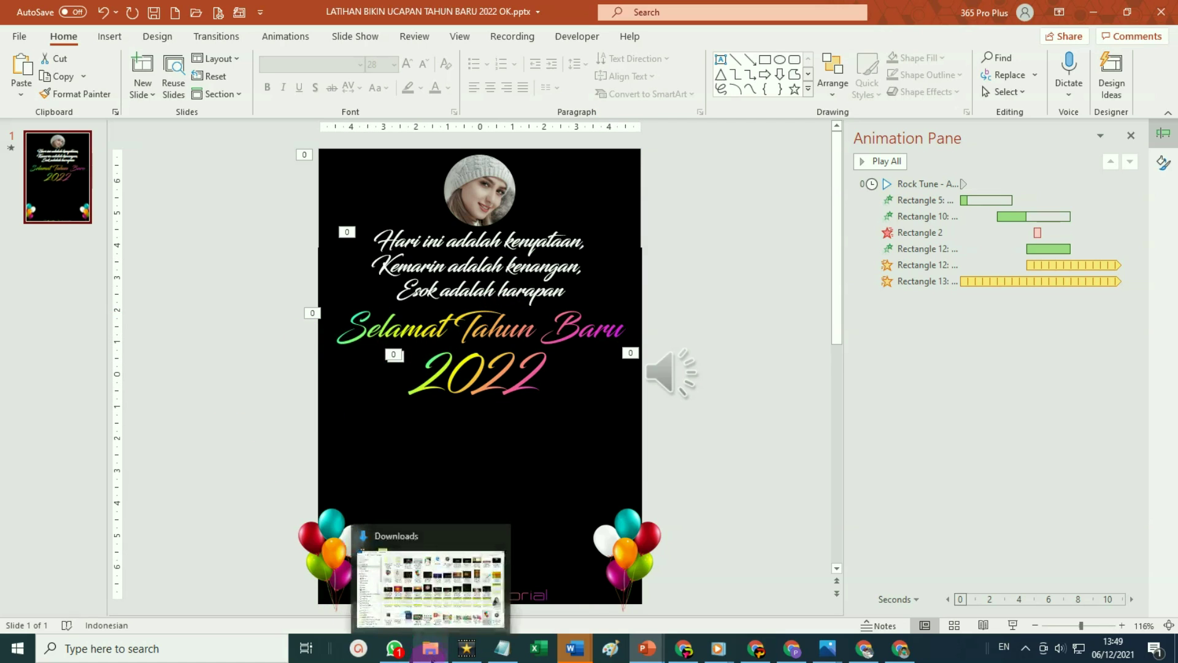
Switch to File Explorer, open the POWERPOINT folder and play the exported "Video 2 LATIHAN BIKIN UCAPAN TAHUN BARU 2022 OK.mp4".
click(432, 651)
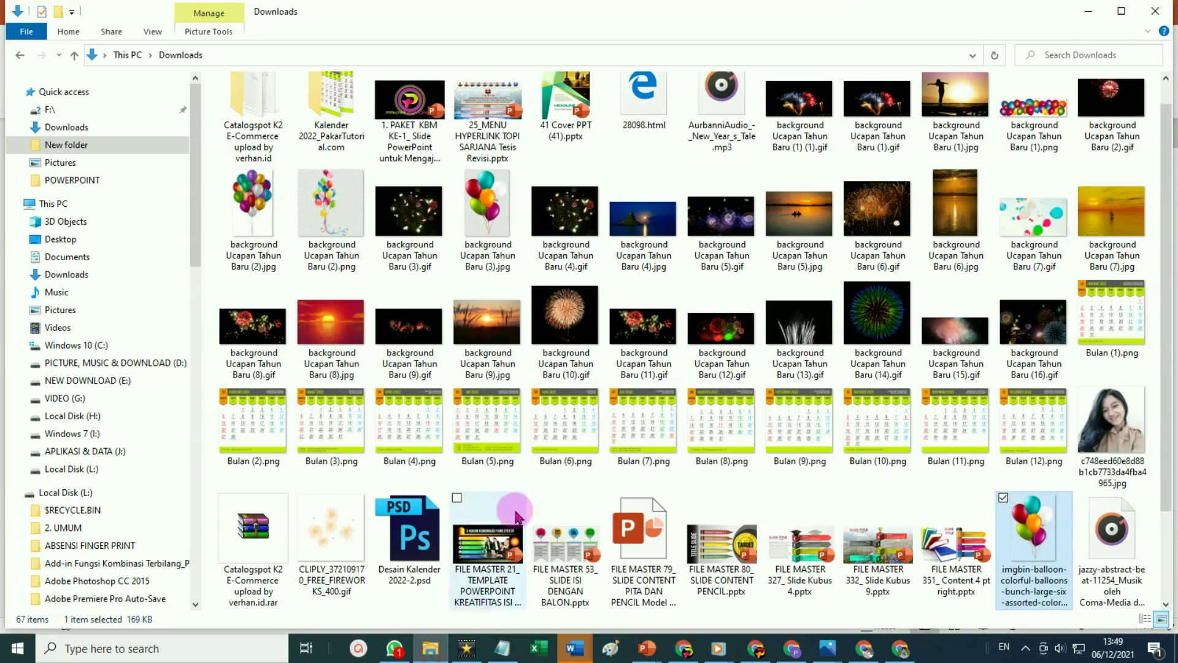
click(97, 180)
drag(1166, 86, 1169, 604)
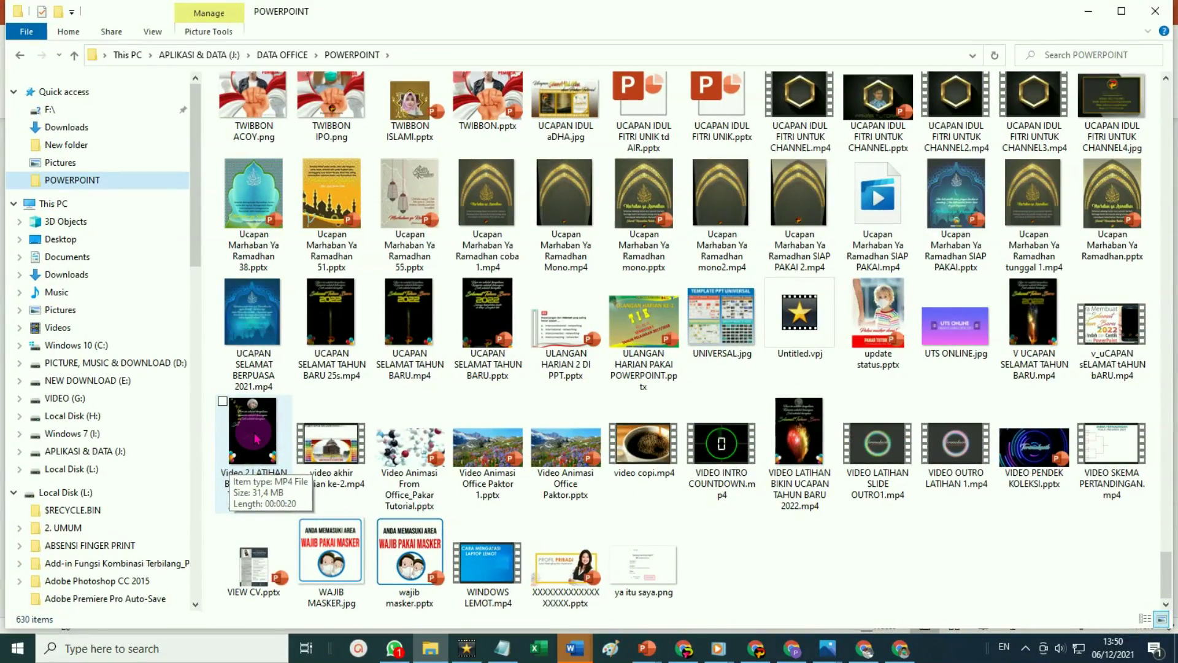
double_click(256, 438)
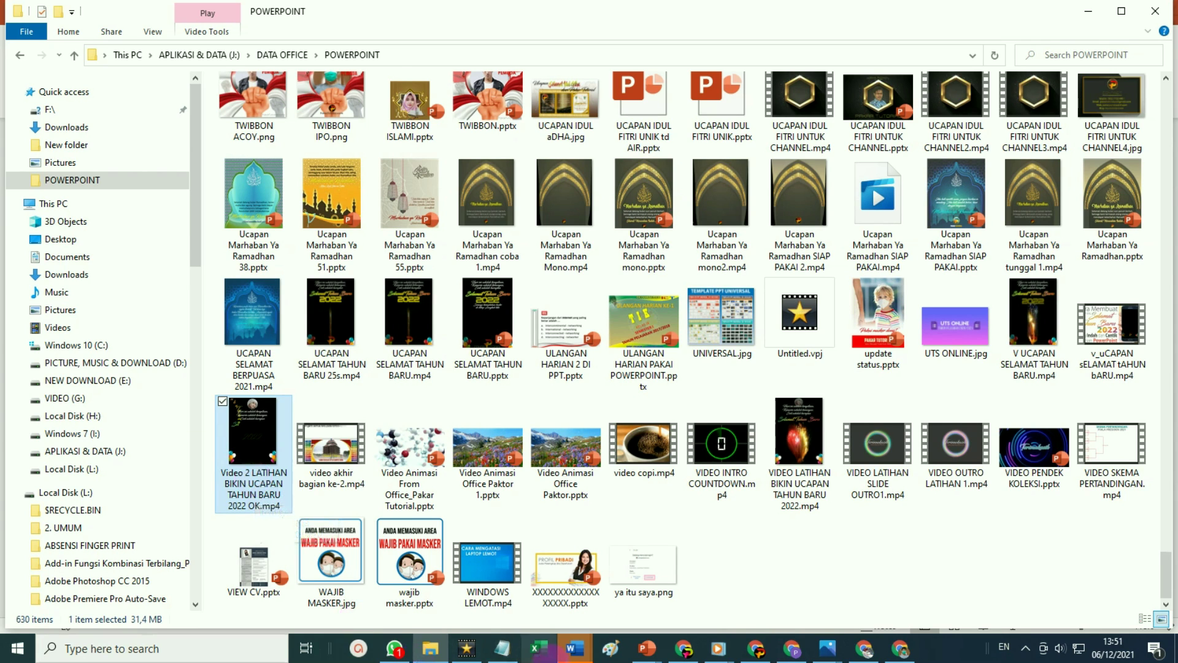
Switch back to the greeting card presentation in PowerPoint and set up another video export in HD (720p) quality.
mouse_move(657, 658)
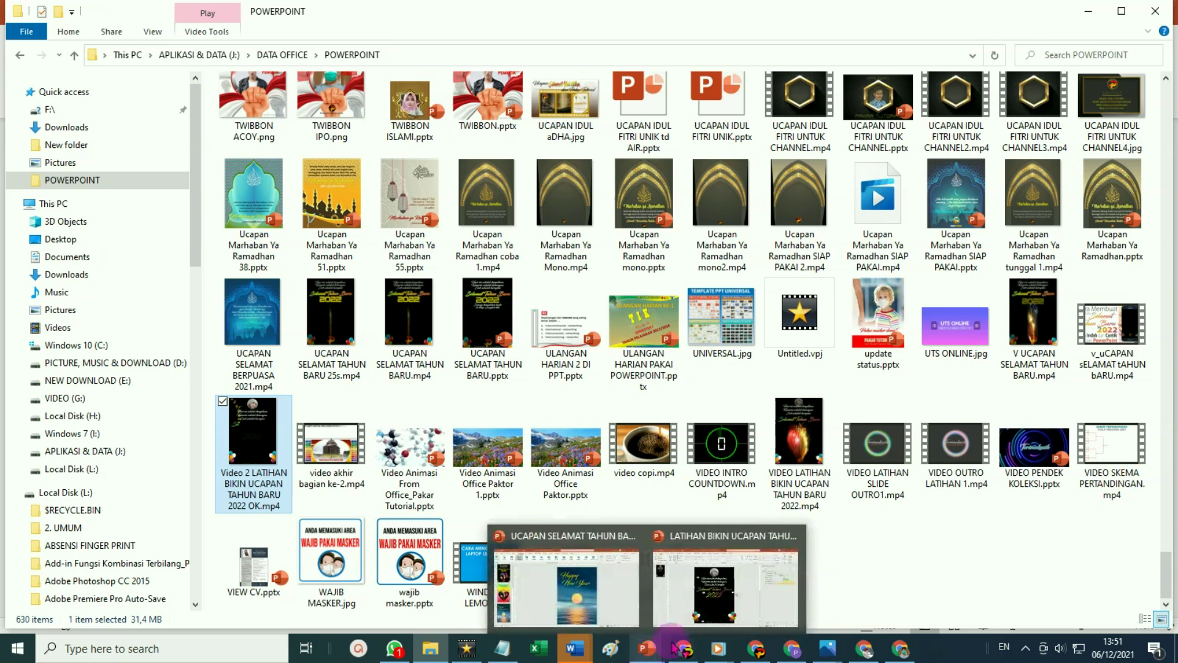
click(743, 607)
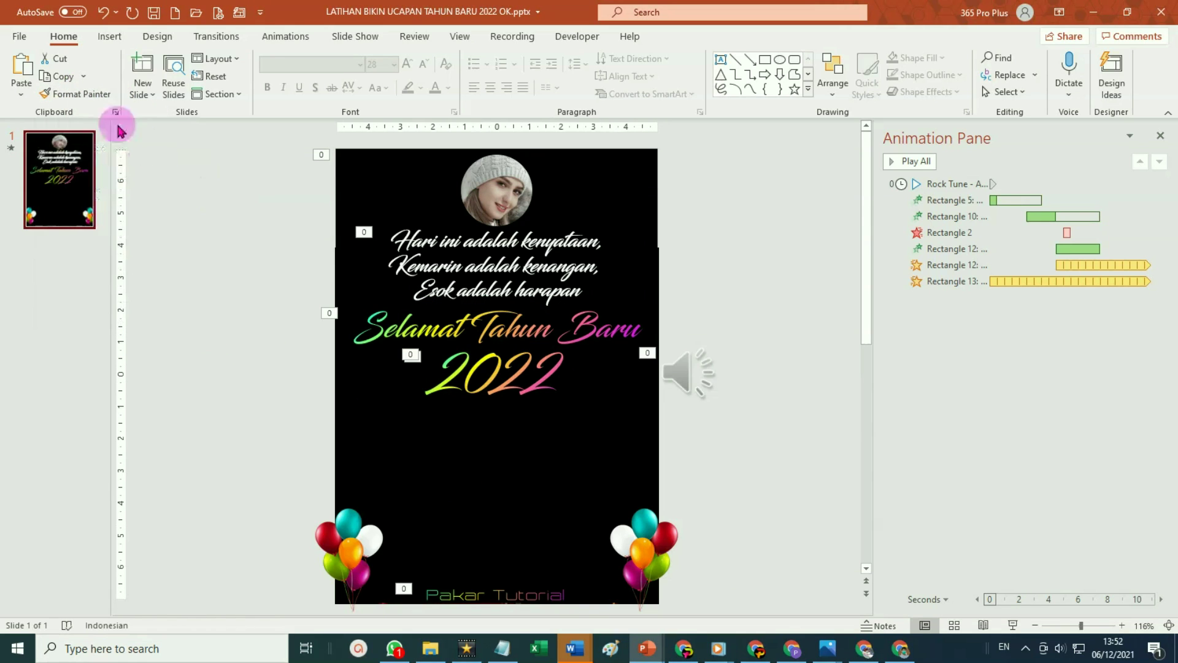
click(21, 38)
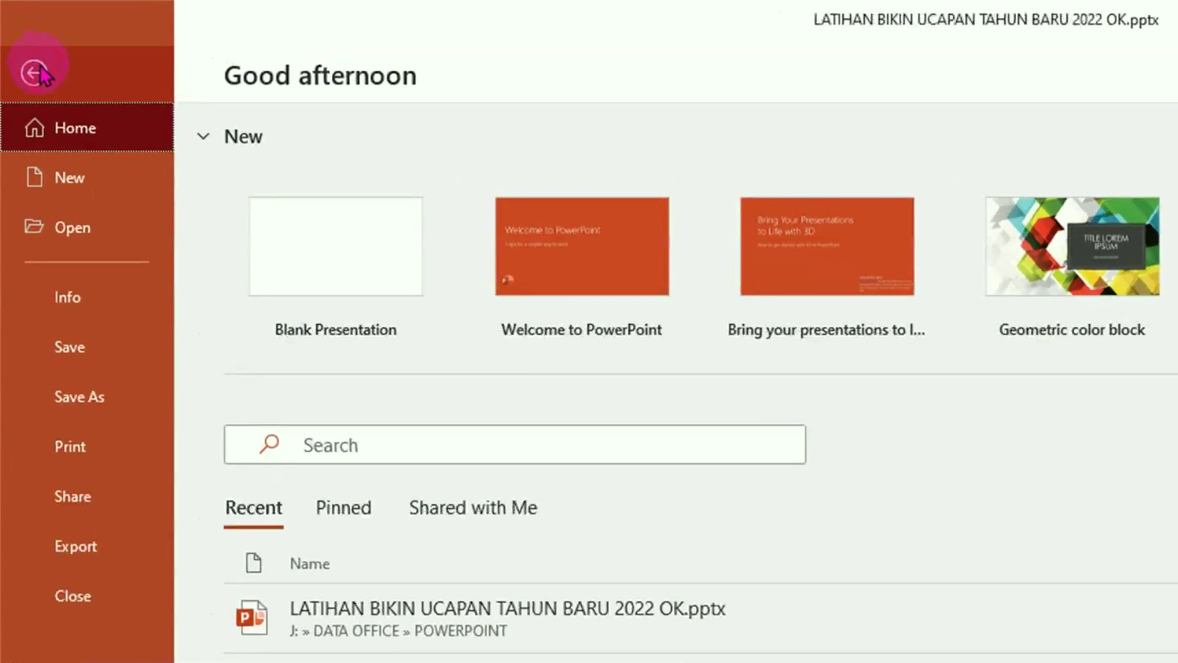
click(86, 547)
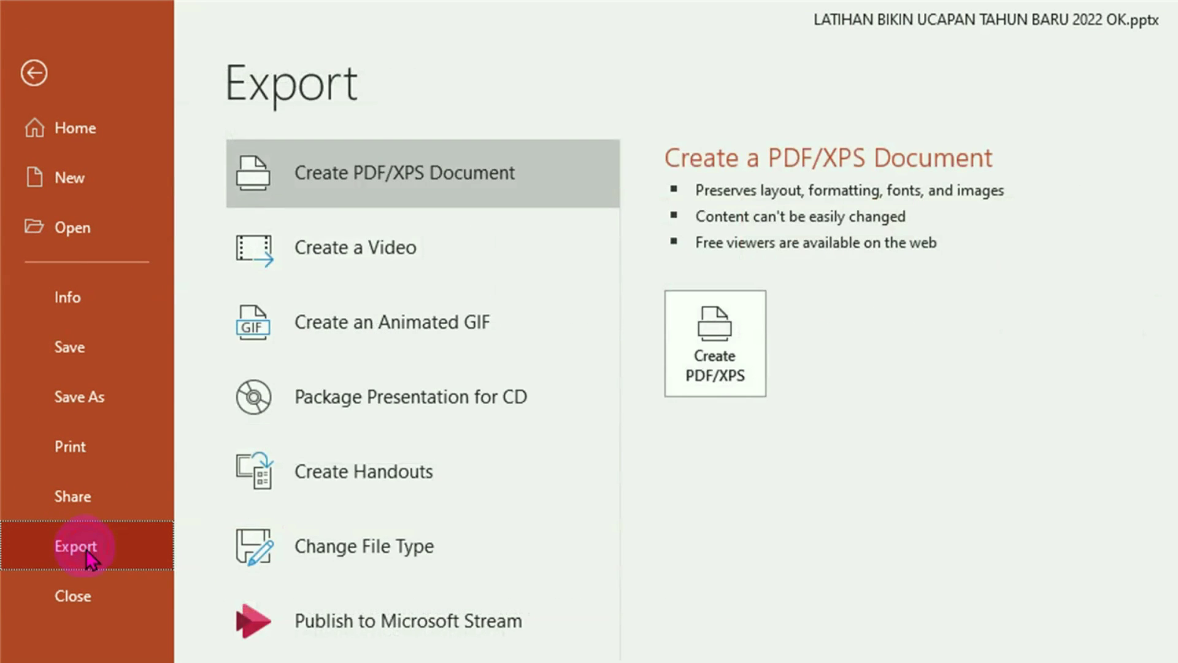
click(361, 261)
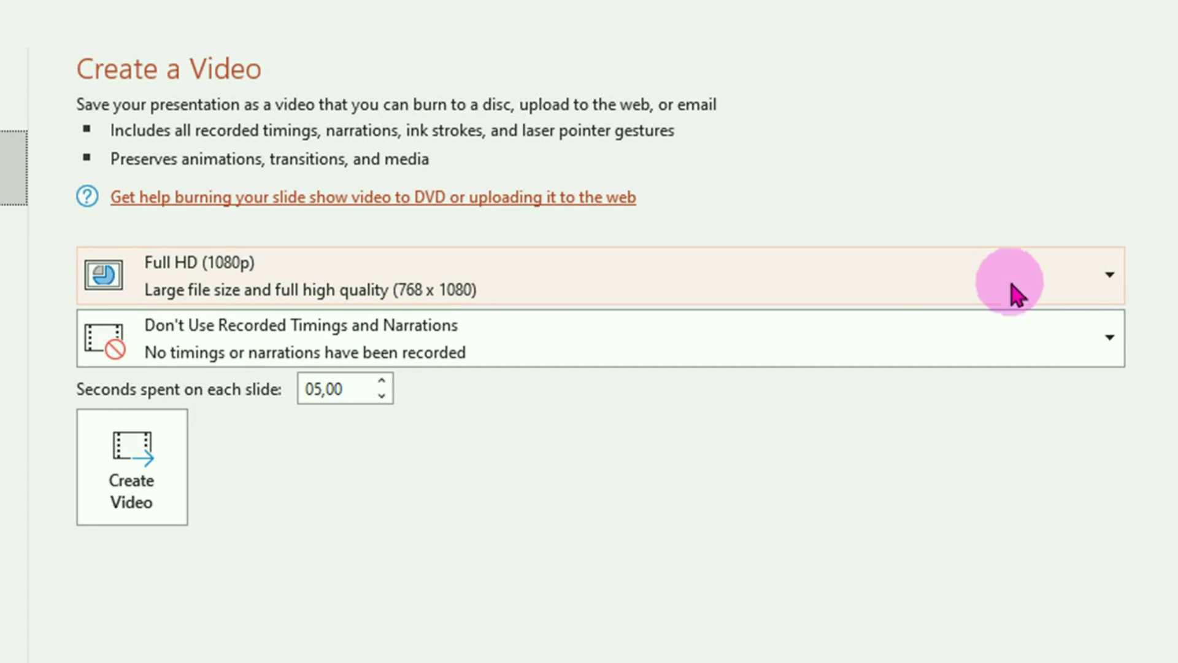
click(1111, 283)
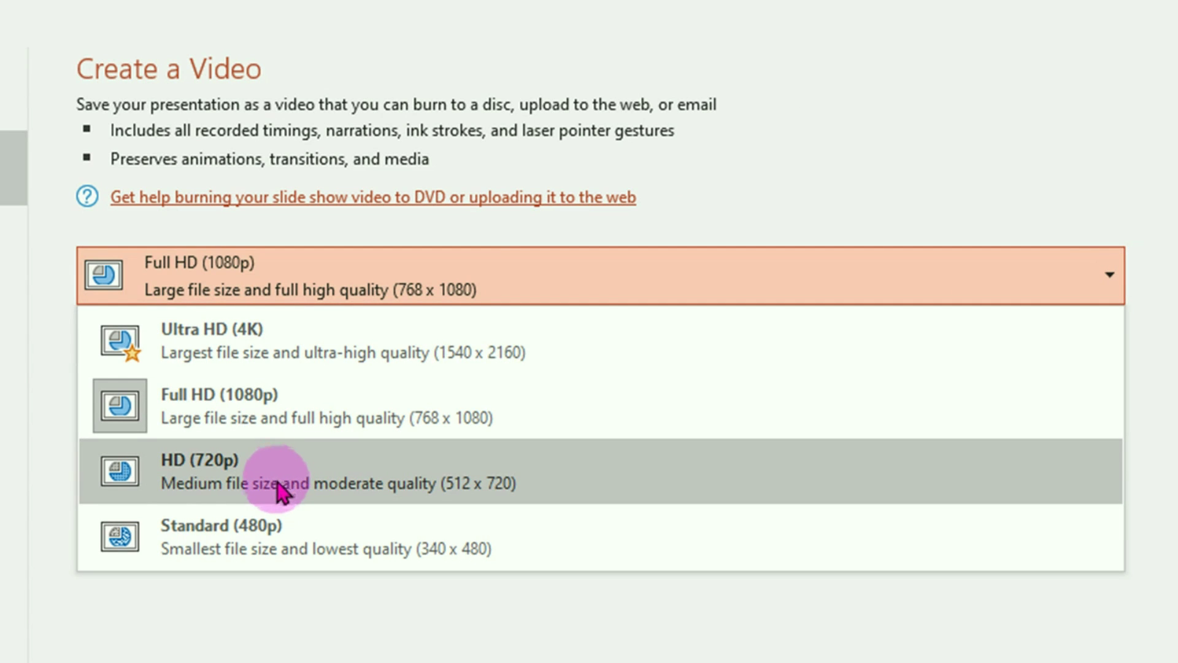
click(244, 485)
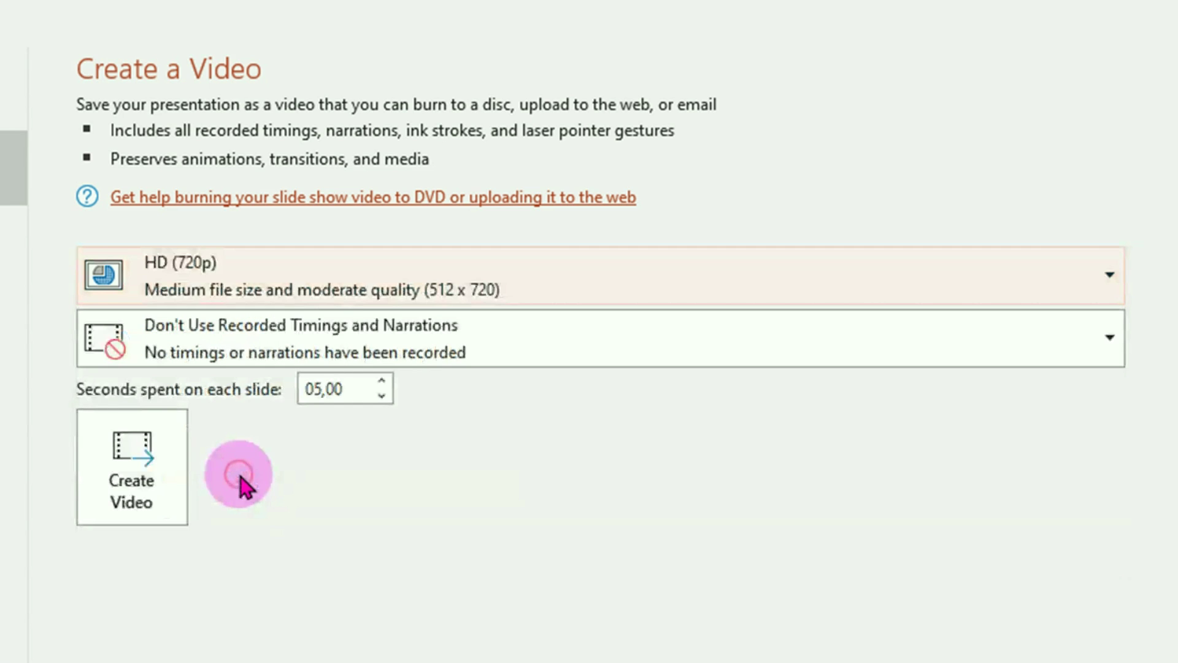
Create the HD video as the MPEG-4 file "Video 3 LATIHAN BIKIN UCAPAN TAHUN BARU 2022 OK.mp4".
click(136, 499)
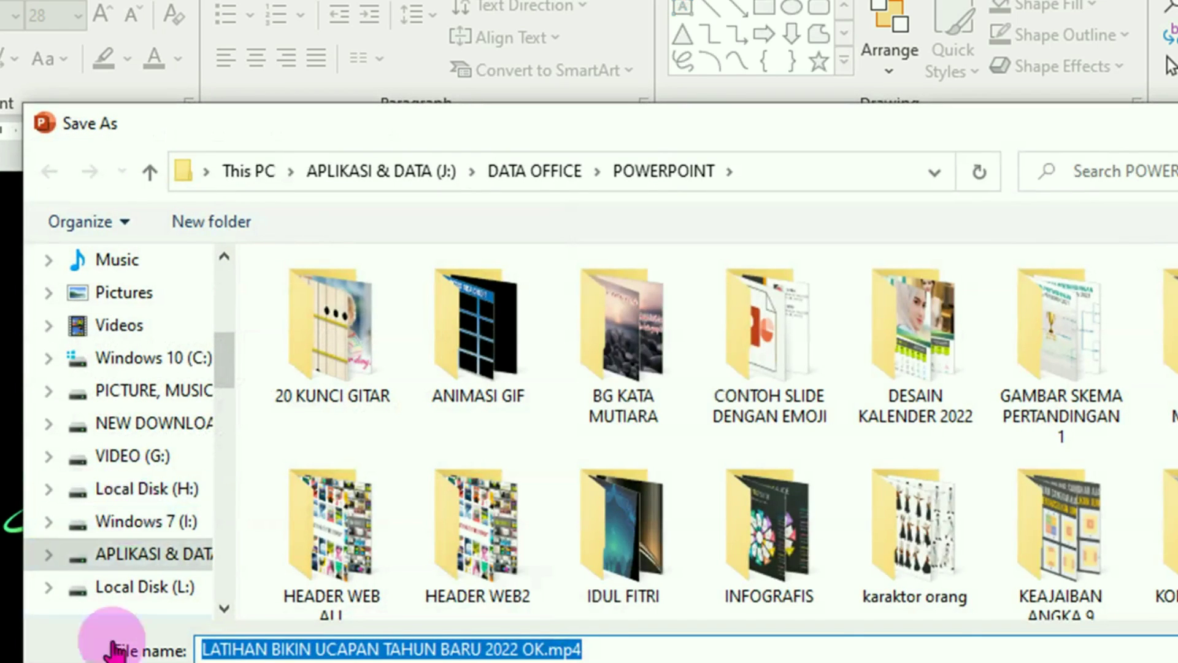
click(206, 651)
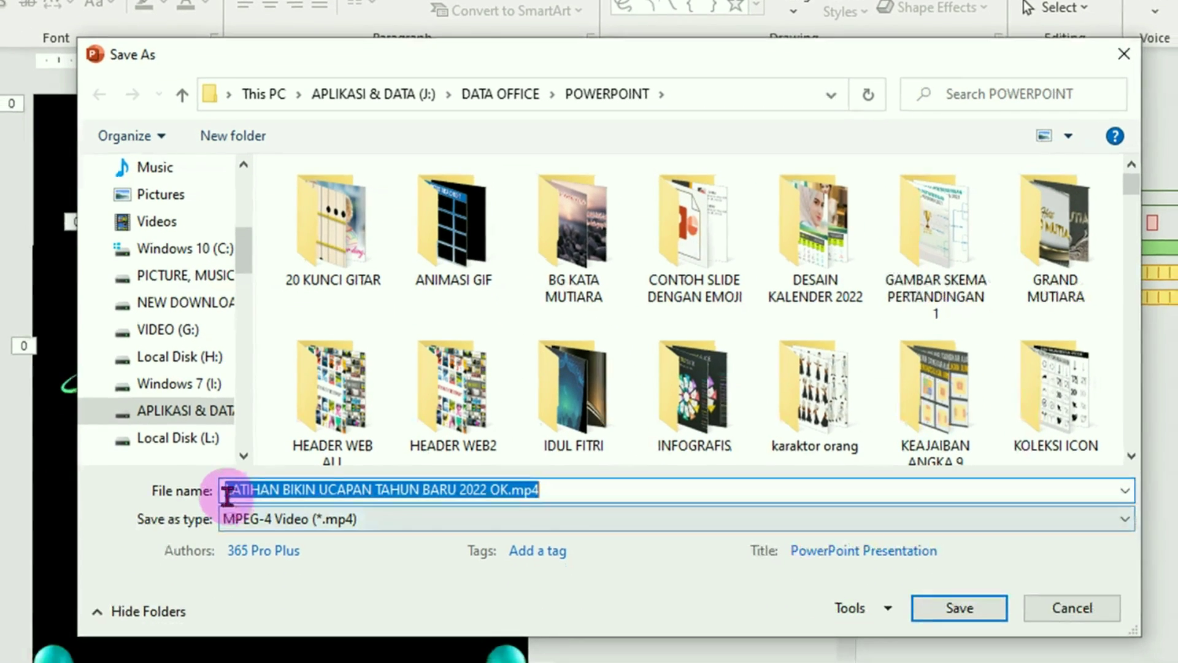
click(229, 496)
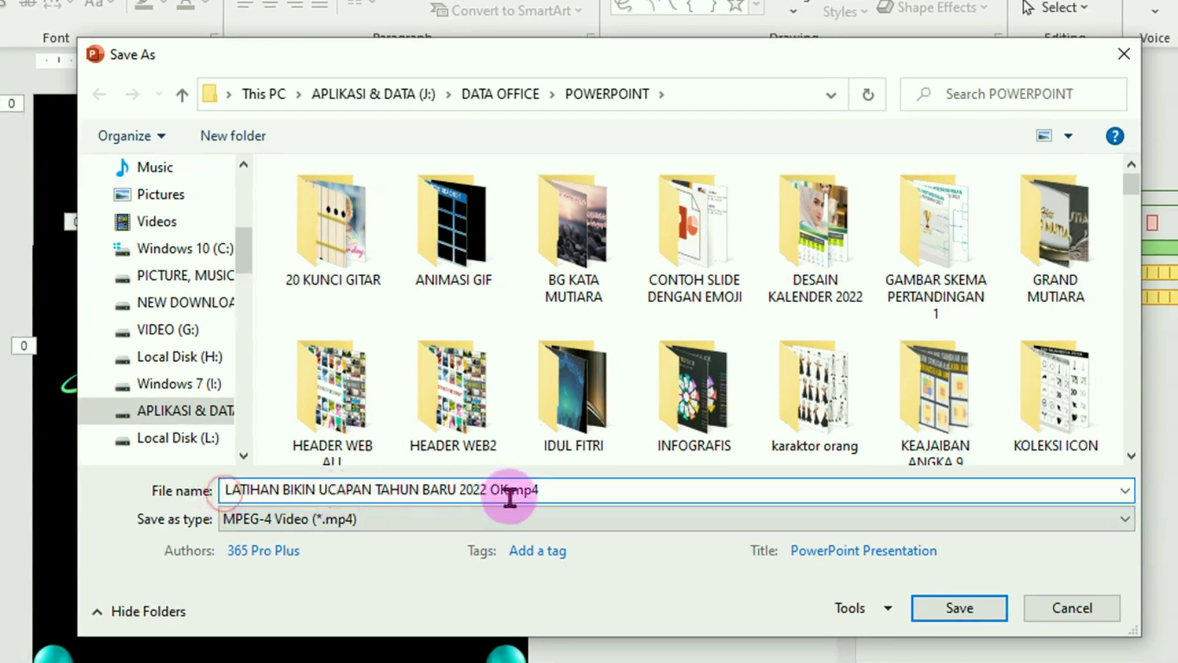
text(Video 3)
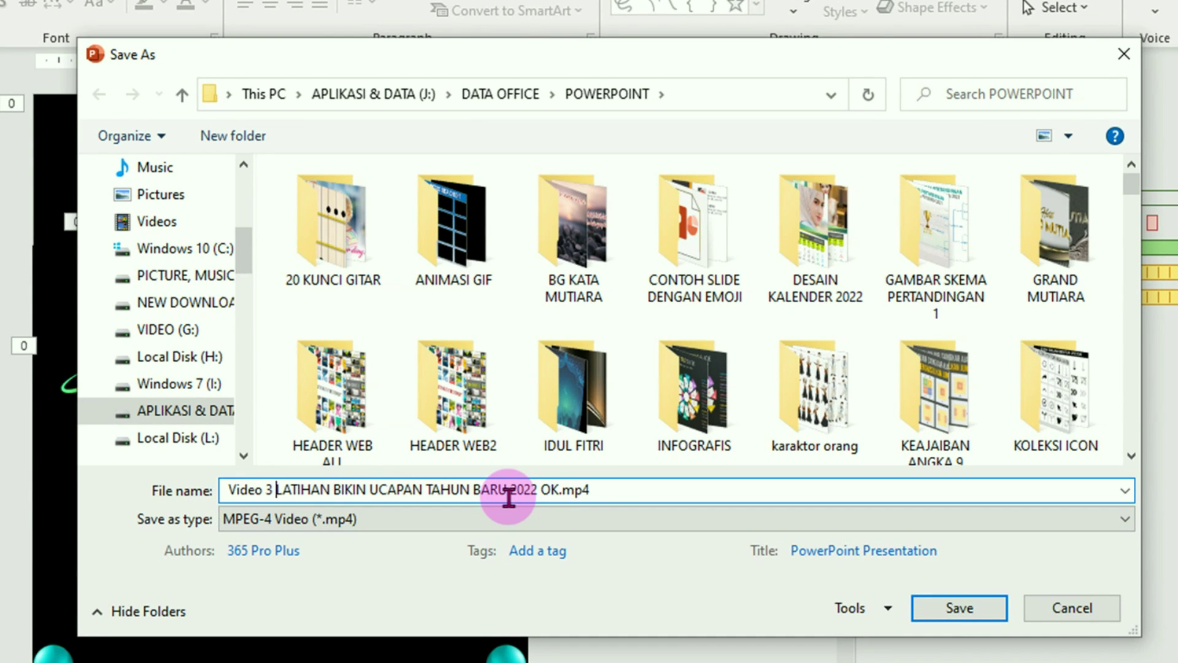
click(962, 614)
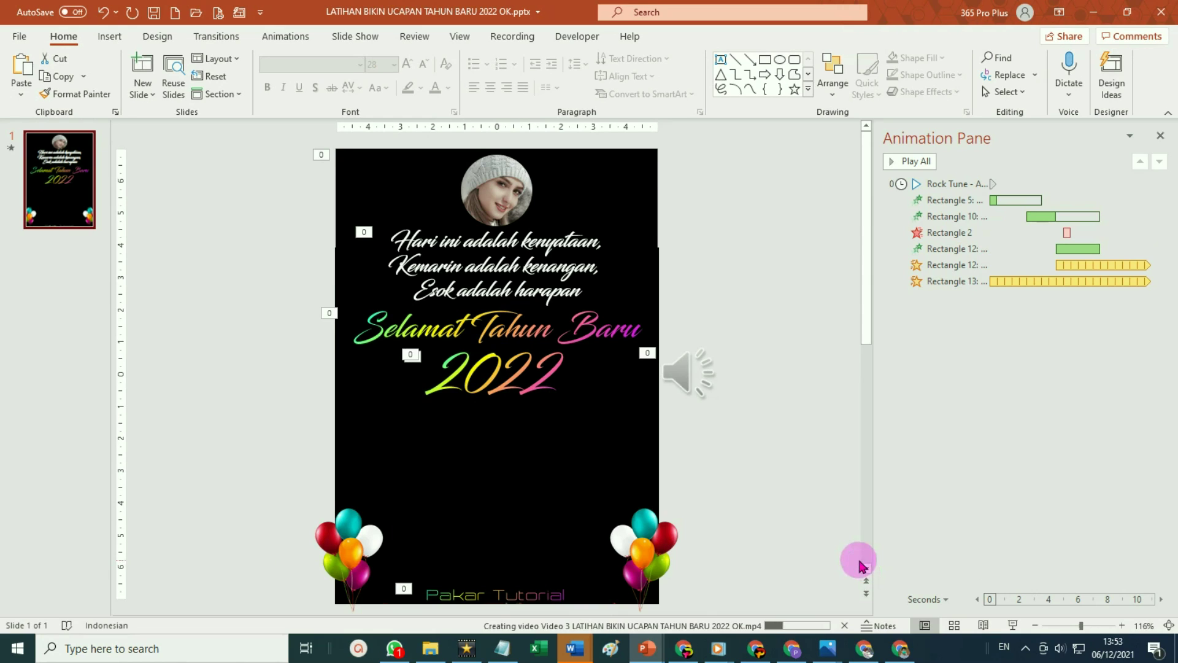
Switch to File Explorer and play the exported "Video 3 LATIHAN BIKIN UCAPAN TAHUN BARU 2022 OK.mp4".
click(432, 656)
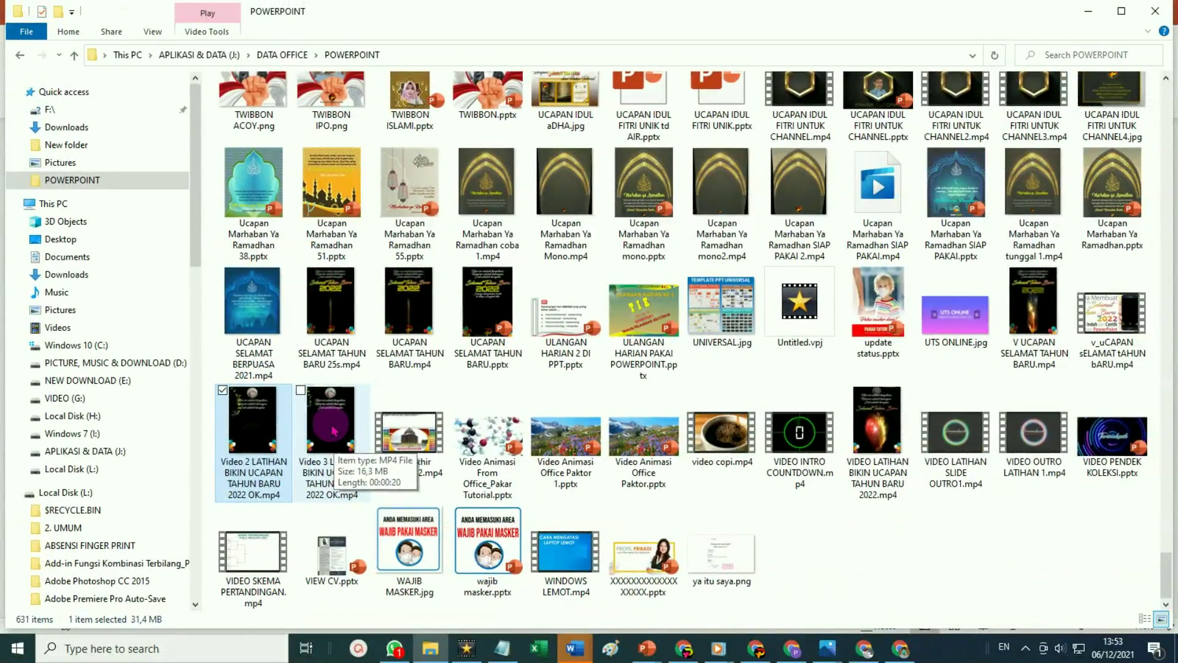
double_click(333, 431)
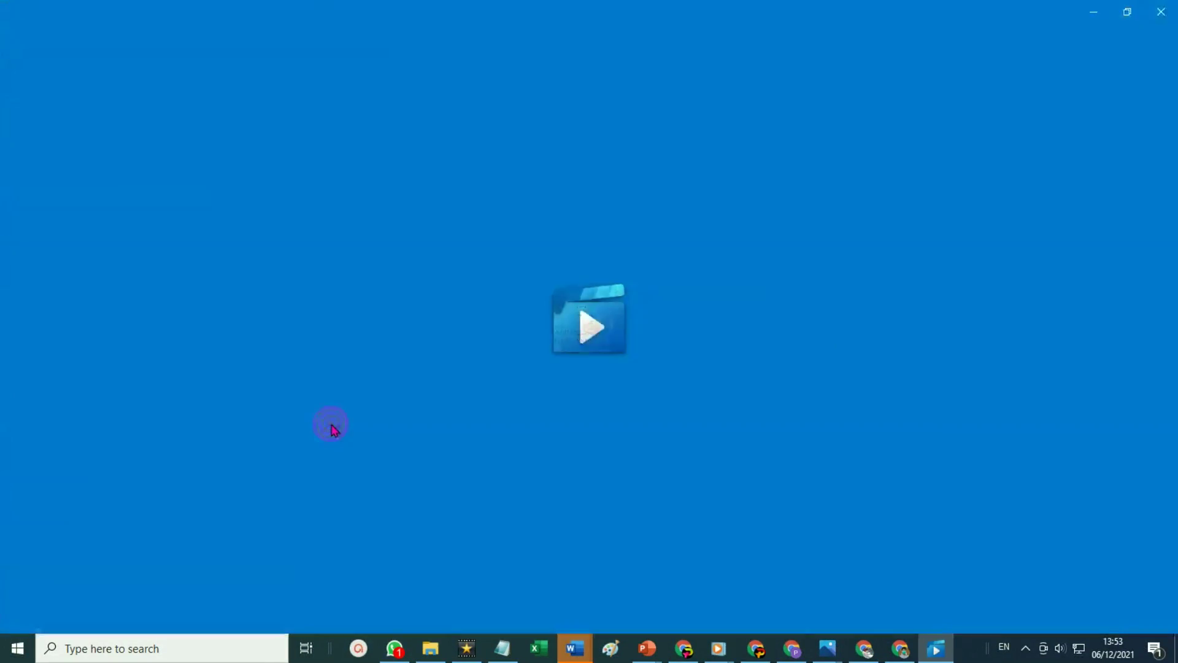